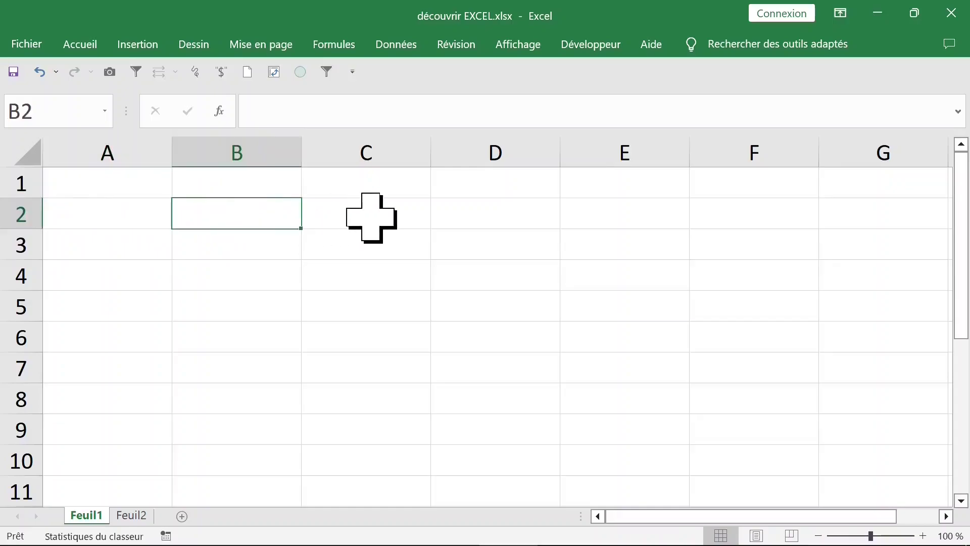
Enter the text 'microsoft excel' into cell B2
{"action": "type", "text": "microso"}
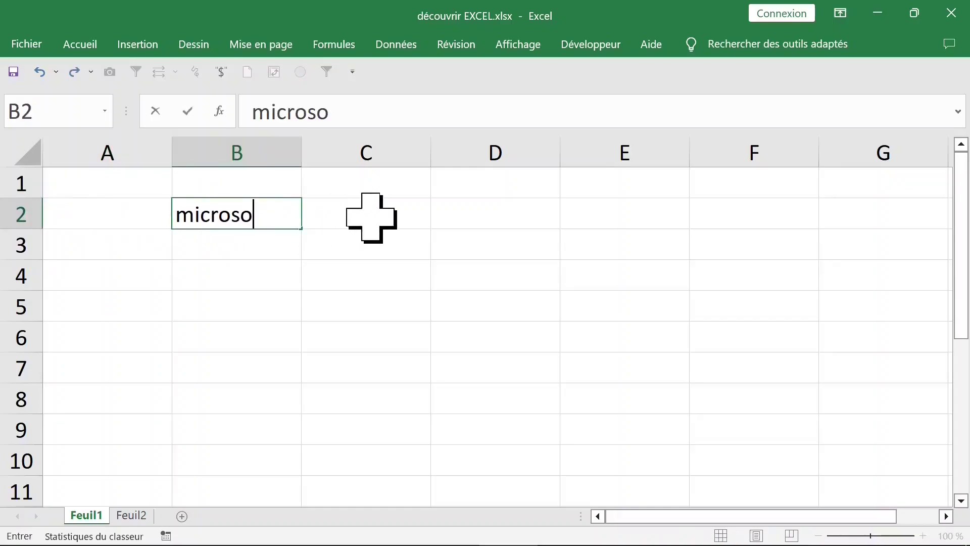
{"action": "type", "text": "ft excel"}
{"action": "key", "text": "Return"}
{"action": "key", "text": "Return"}
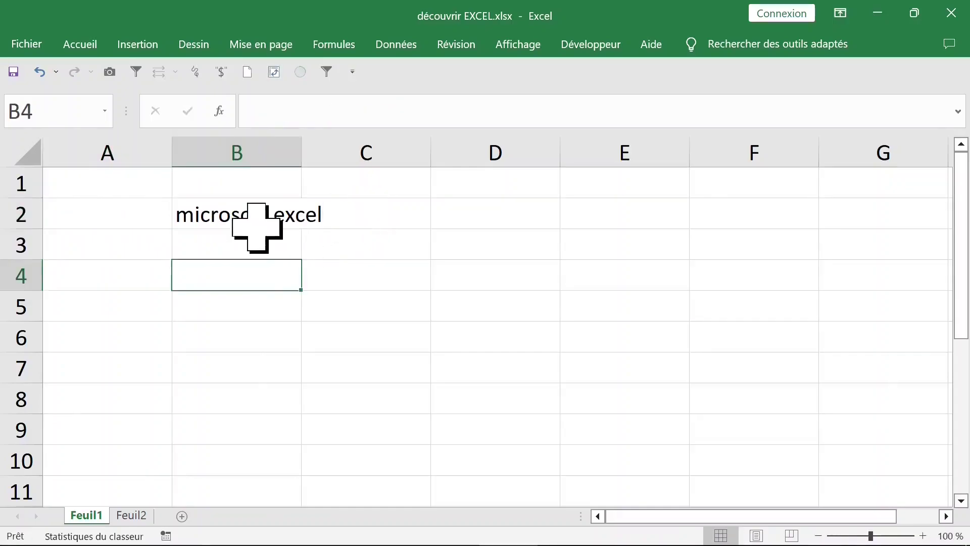
{"action": "left_click", "coordinate": [258, 217]}
Practise selecting cells A1, D1 and D2, the whole column D and the whole row 1
{"action": "left_click", "coordinate": [117, 191]}
{"action": "left_click", "coordinate": [489, 206]}
{"action": "left_click", "coordinate": [482, 191]}
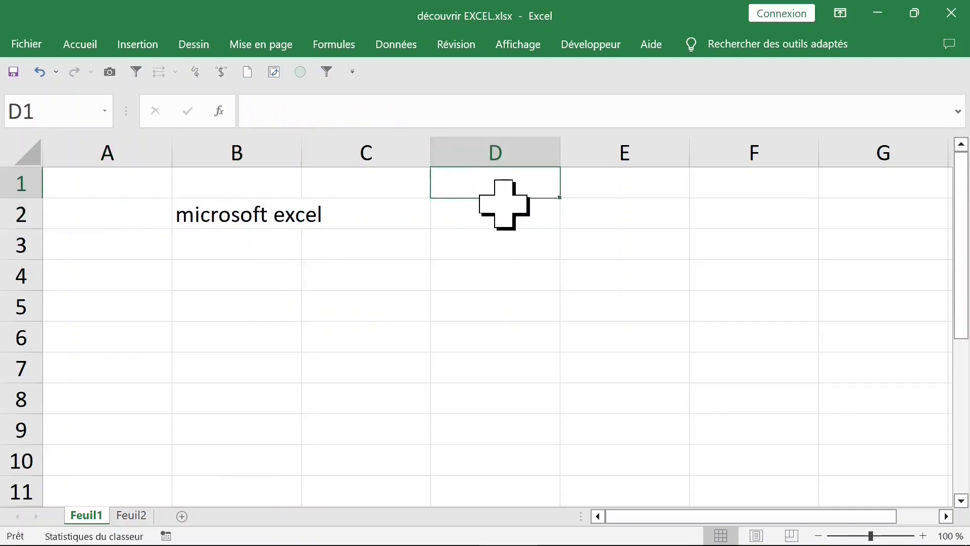
{"action": "left_click", "coordinate": [487, 151]}
{"action": "left_click", "coordinate": [76, 189]}
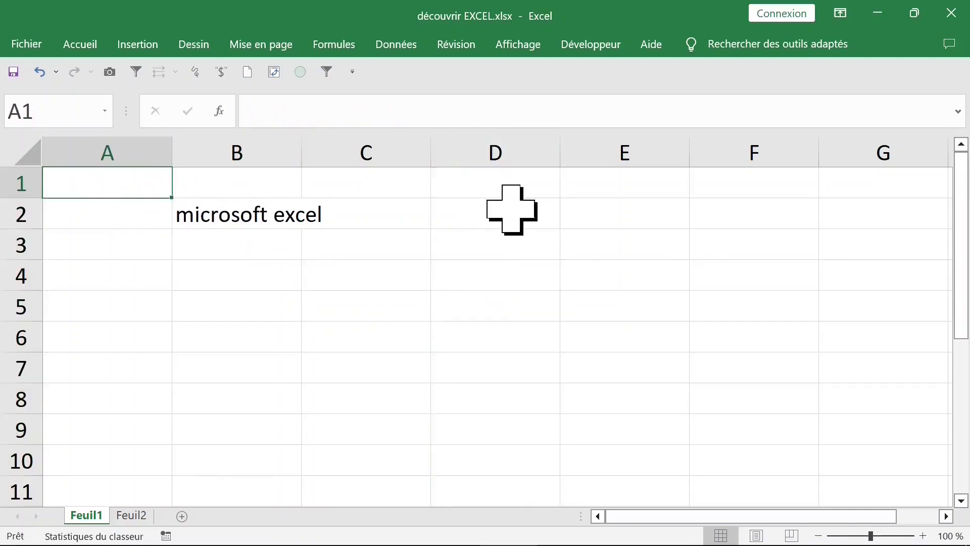
{"action": "left_click", "coordinate": [511, 208]}
{"action": "left_click", "coordinate": [485, 186]}
{"action": "left_click", "coordinate": [488, 149]}
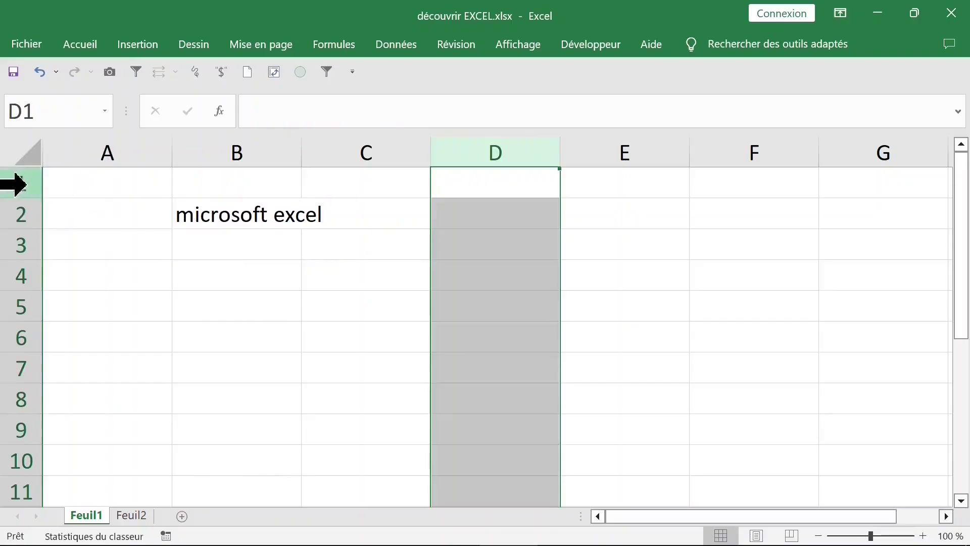
{"action": "left_click", "coordinate": [15, 183]}
{"action": "left_click", "coordinate": [15, 183]}
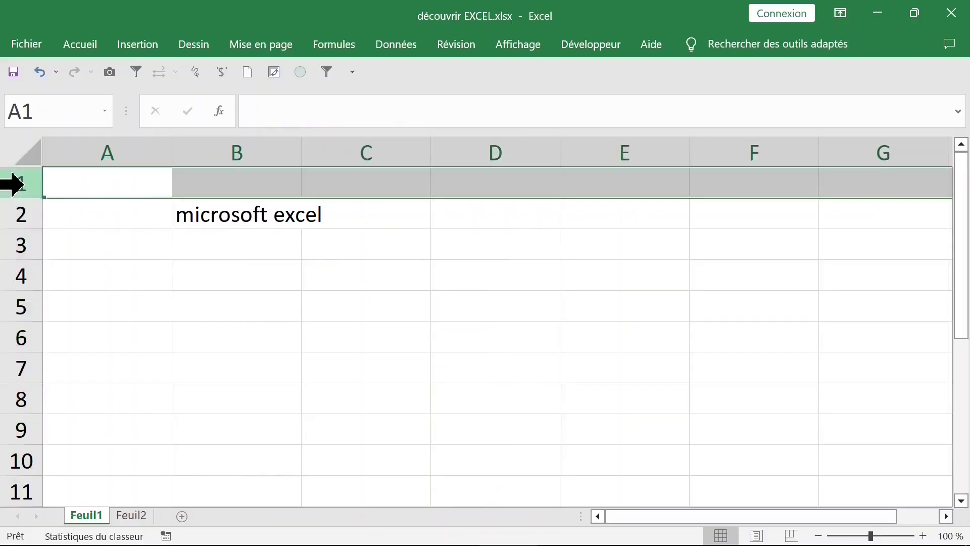
Fill row 1 with yellow and column D with dark green
{"action": "left_click", "coordinate": [94, 45]}
{"action": "left_click", "coordinate": [223, 105]}
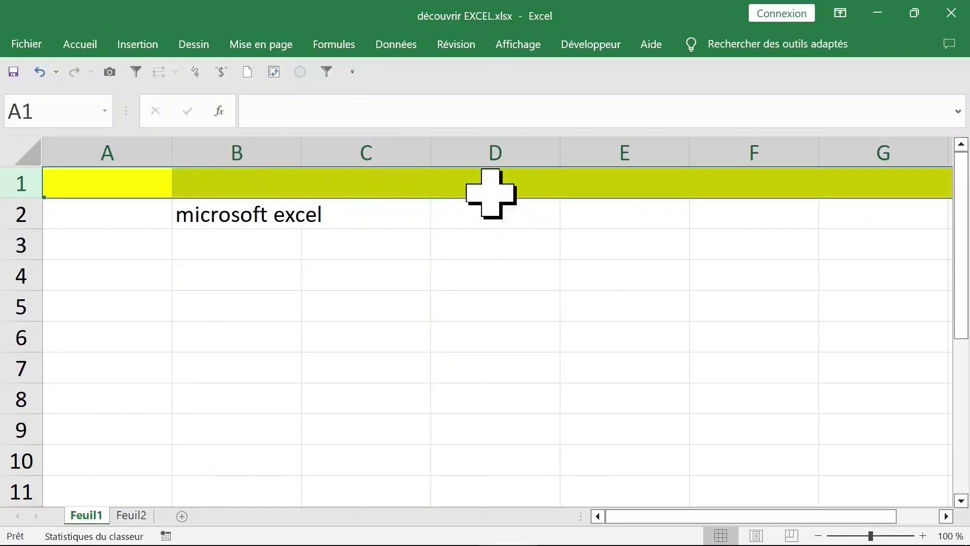
{"action": "left_click", "coordinate": [485, 154]}
{"action": "left_click", "coordinate": [80, 46]}
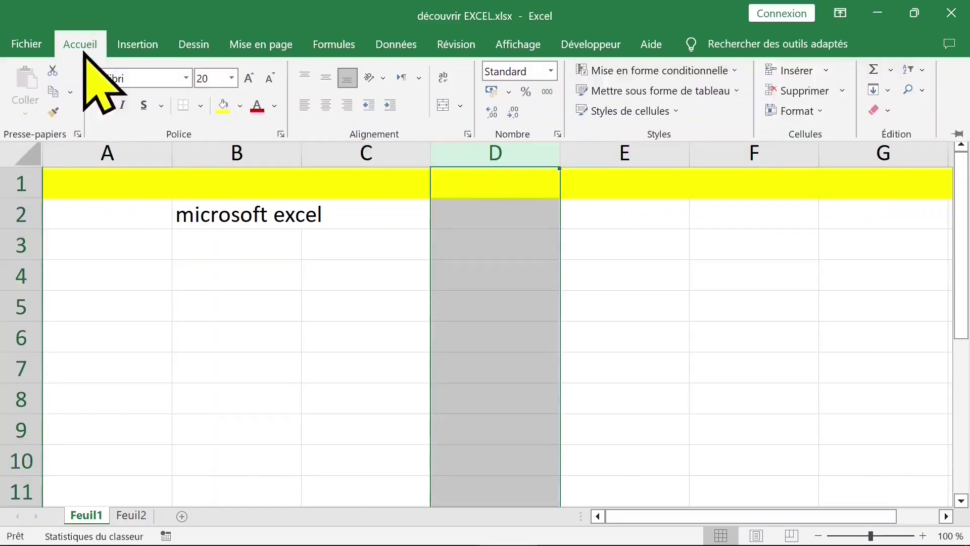
{"action": "left_click", "coordinate": [239, 105]}
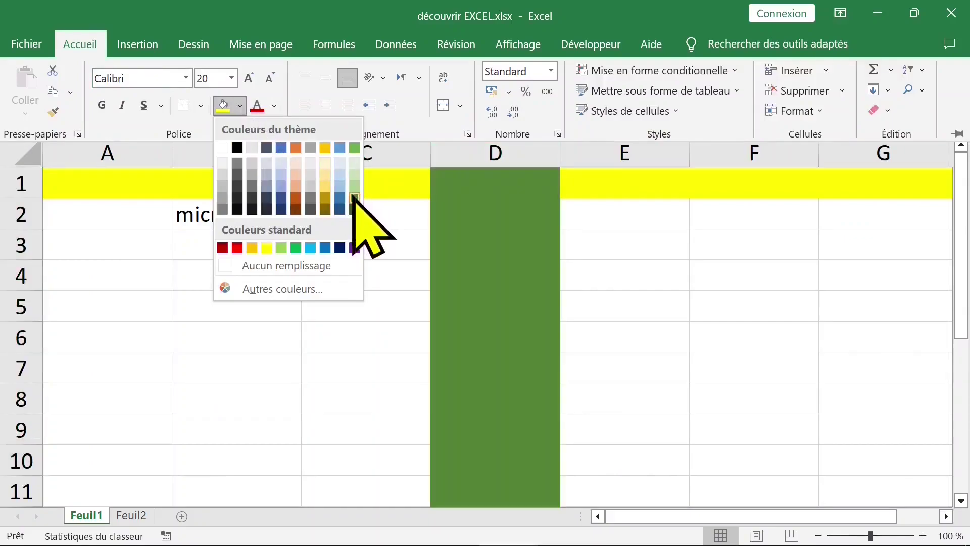
{"action": "left_click", "coordinate": [354, 199]}
Select cells around D1–D3 and E3–E4 to check the new fills
{"action": "left_click", "coordinate": [632, 260]}
{"action": "left_click", "coordinate": [503, 178]}
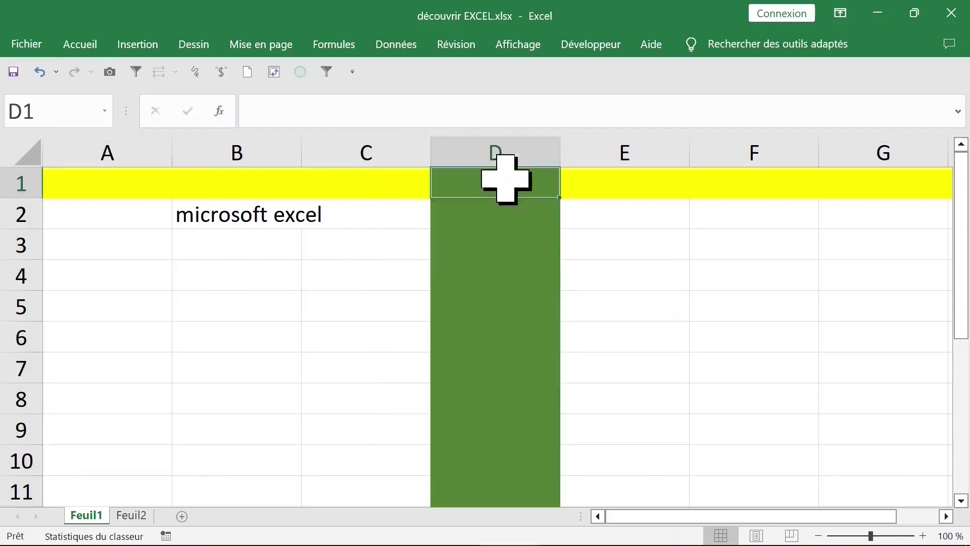
{"action": "left_click", "coordinate": [631, 244]}
{"action": "left_click", "coordinate": [499, 176]}
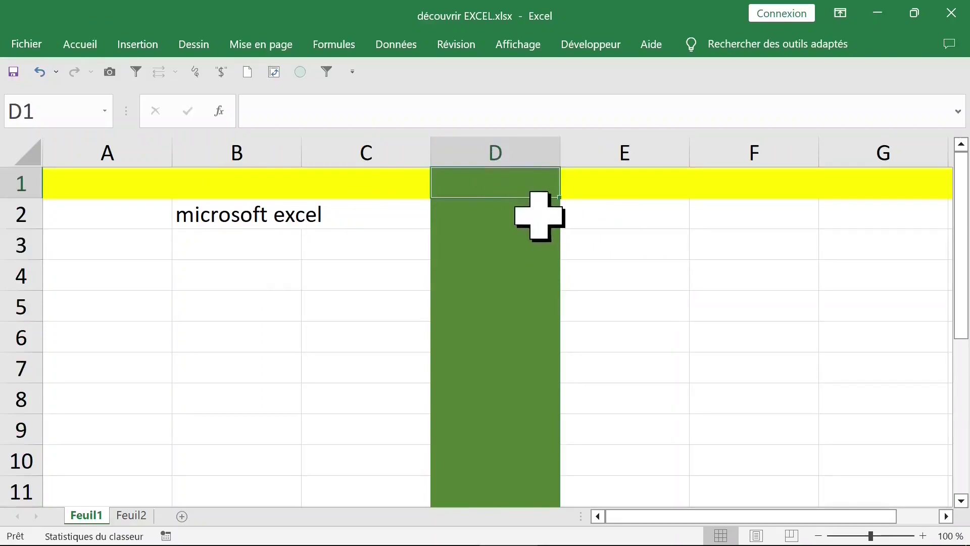
{"action": "left_click", "coordinate": [504, 216]}
{"action": "left_click", "coordinate": [641, 247]}
{"action": "left_click", "coordinate": [470, 248]}
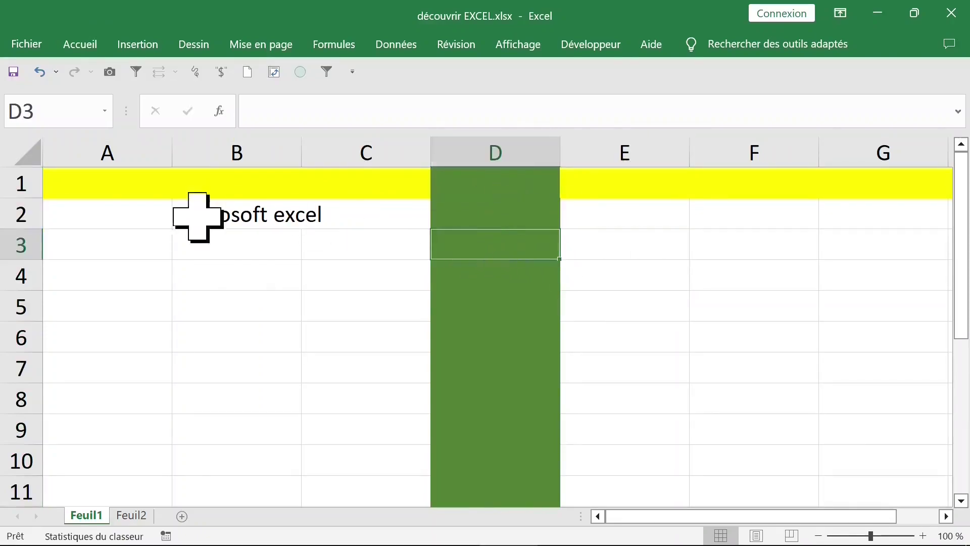
{"action": "left_click", "coordinate": [108, 187]}
{"action": "scroll", "coordinate": [114, 218], "scroll_direction": "down", "scroll_amount": 1}
{"action": "scroll", "coordinate": [115, 221], "scroll_direction": "down", "scroll_amount": 2}
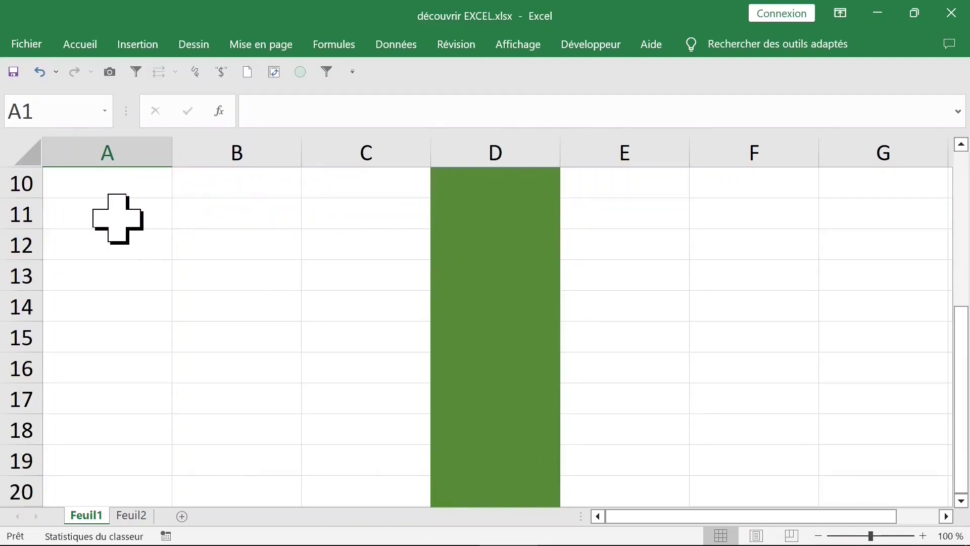
{"action": "scroll", "coordinate": [115, 220], "scroll_direction": "down", "scroll_amount": 2}
{"action": "scroll", "coordinate": [115, 220], "scroll_direction": "down", "scroll_amount": 2}
{"action": "left_click", "coordinate": [115, 218]}
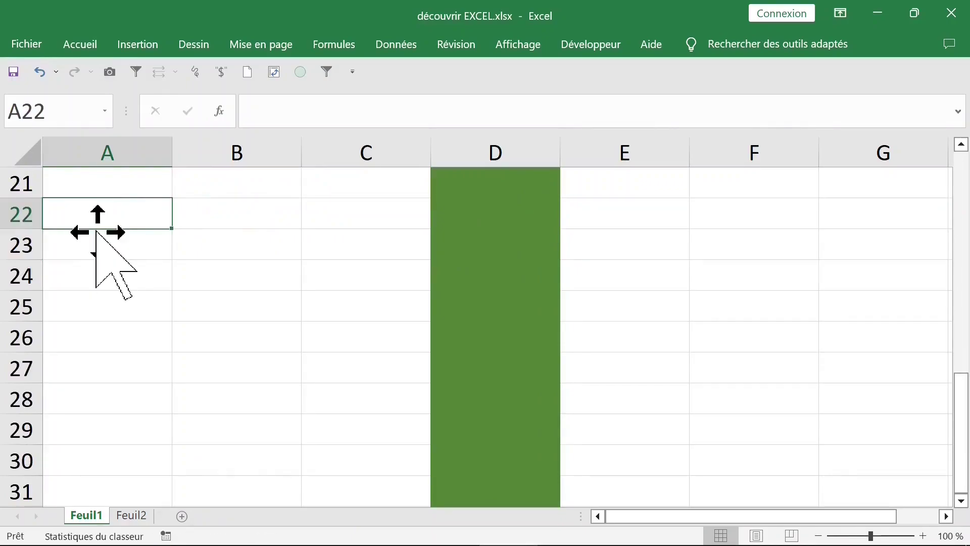
{"action": "double_click", "coordinate": [96, 229]}
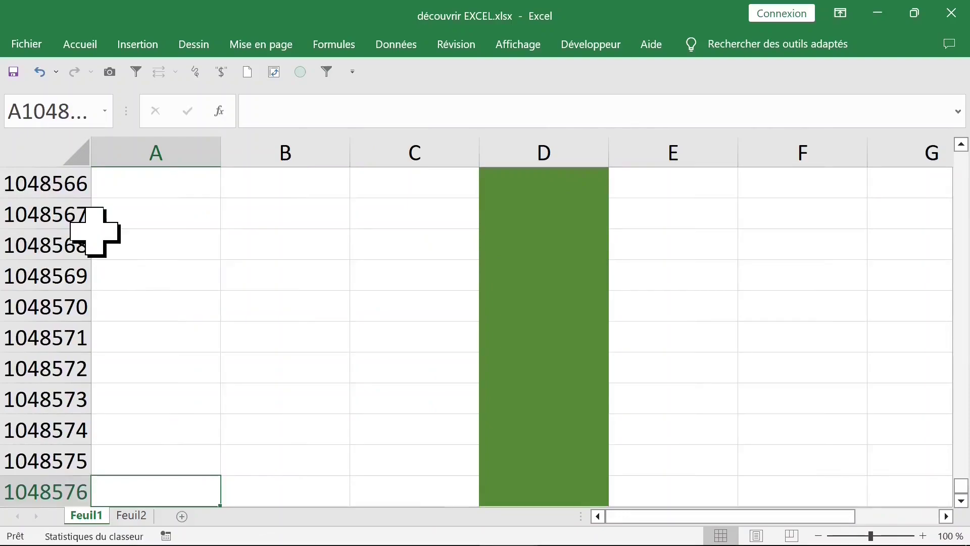
{"action": "key", "text": "ctrl+Home"}
{"action": "left_click", "coordinate": [96, 228]}
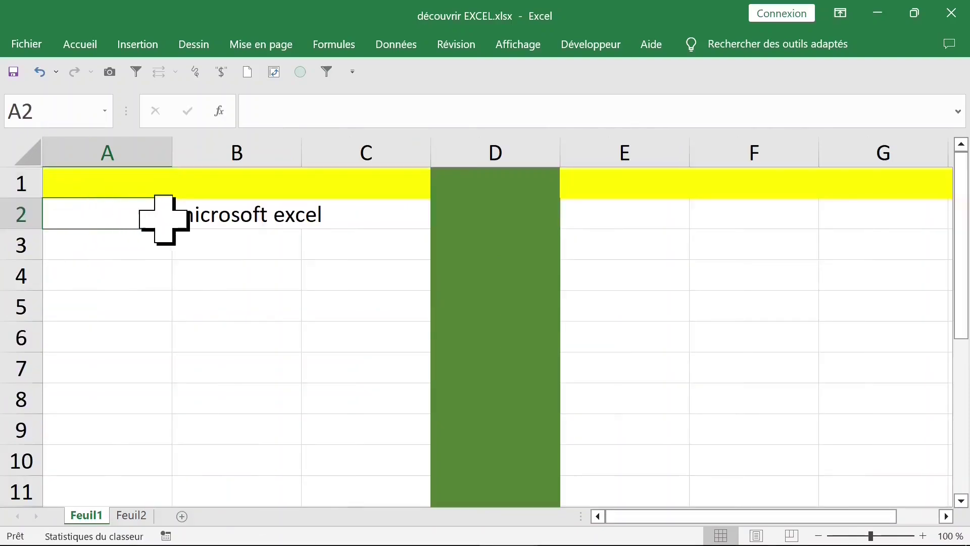
{"action": "key", "text": "Right"}
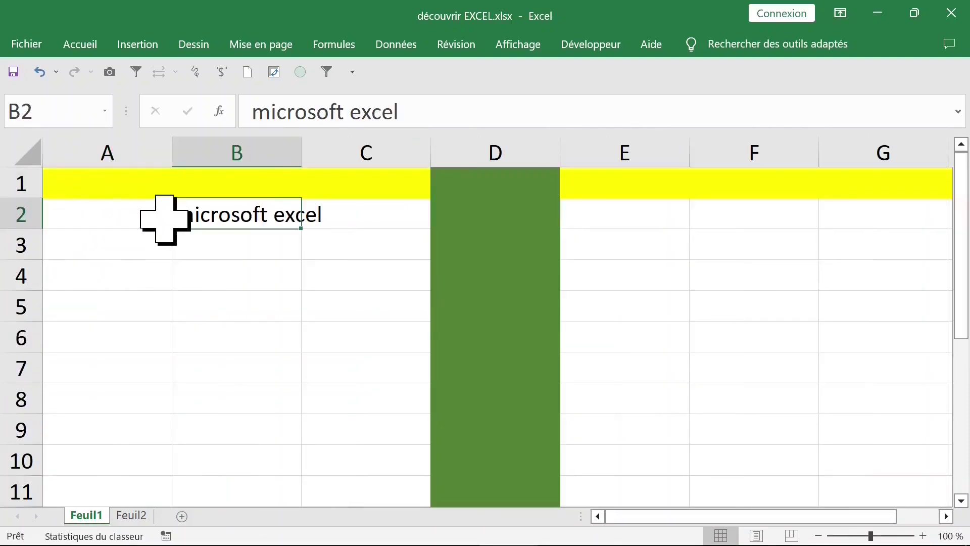
{"action": "key", "text": "ctrl+Right"}
{"action": "key", "text": "ctrl+Left"}
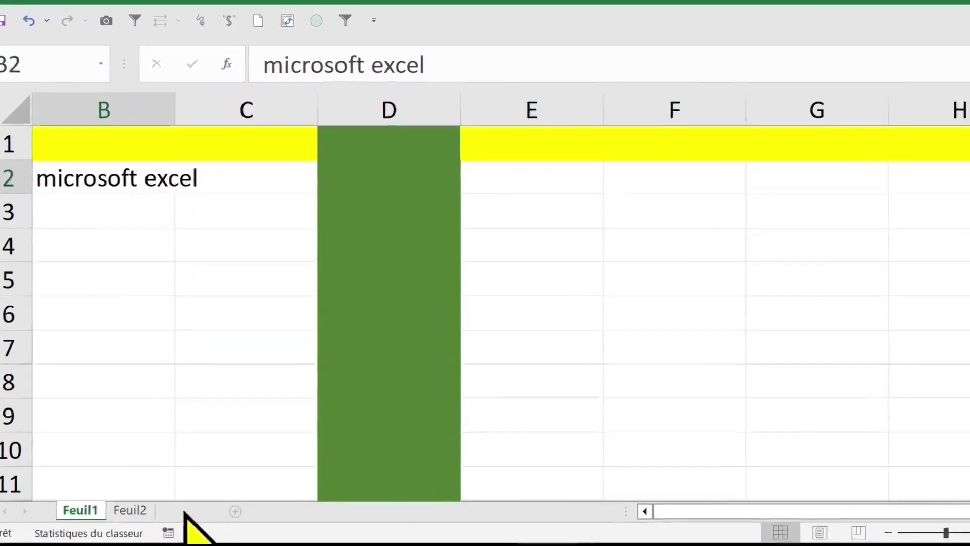
Add four new empty sheets to the workbook
{"action": "left_click", "coordinate": [182, 515]}
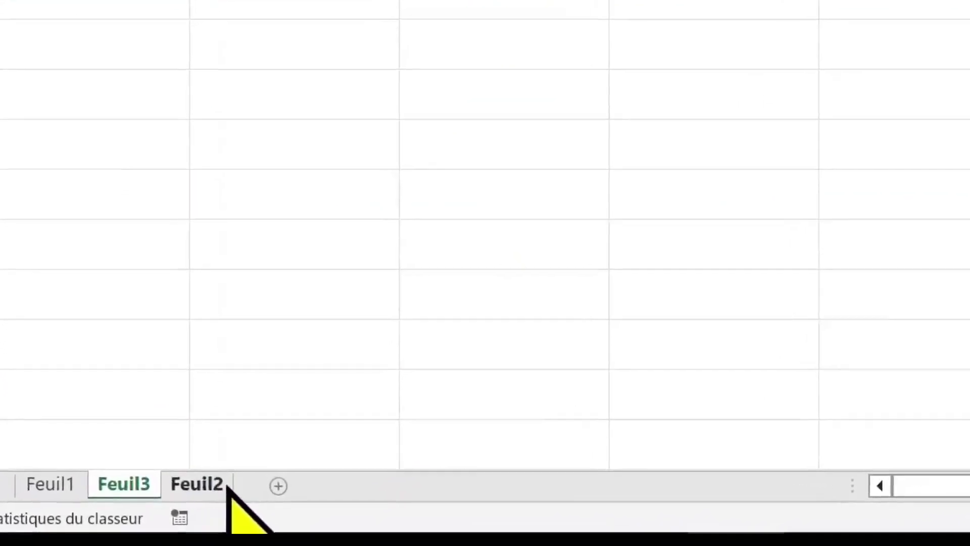
{"action": "left_click", "coordinate": [227, 515]}
{"action": "left_click", "coordinate": [626, 374]}
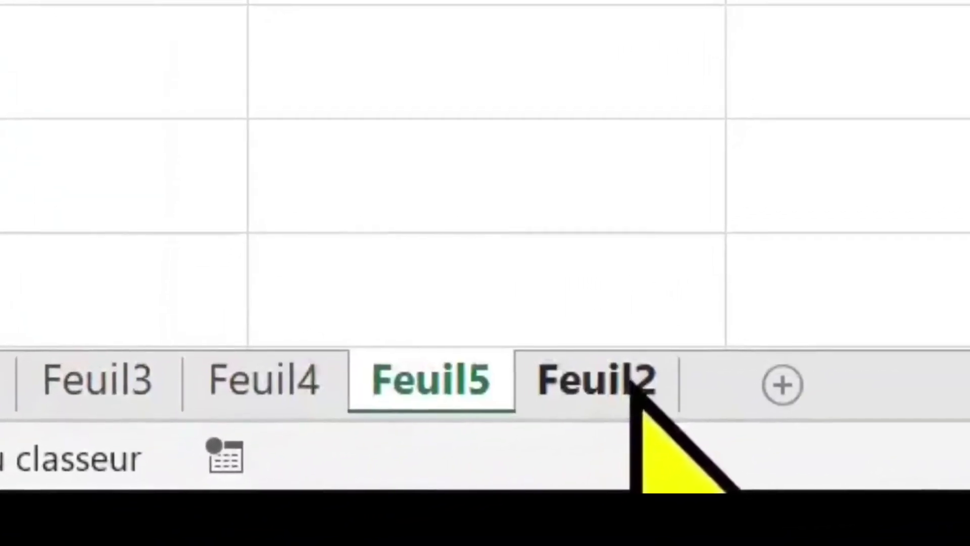
{"action": "left_click", "coordinate": [803, 378]}
Delete the extra sheets Feuil6 and Feuil5
{"action": "right_click", "coordinate": [639, 377]}
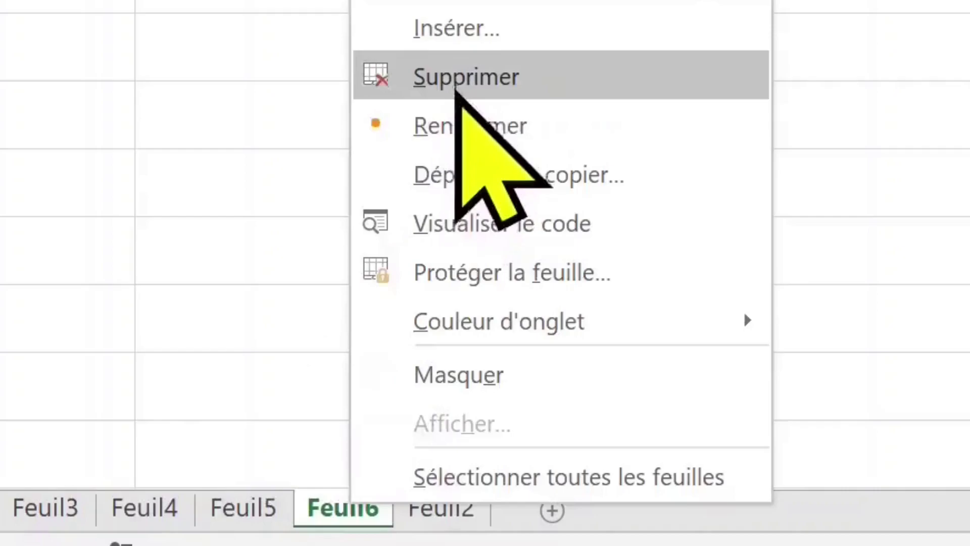
{"action": "left_click", "coordinate": [456, 90]}
{"action": "right_click", "coordinate": [180, 514]}
{"action": "left_click", "coordinate": [229, 321]}
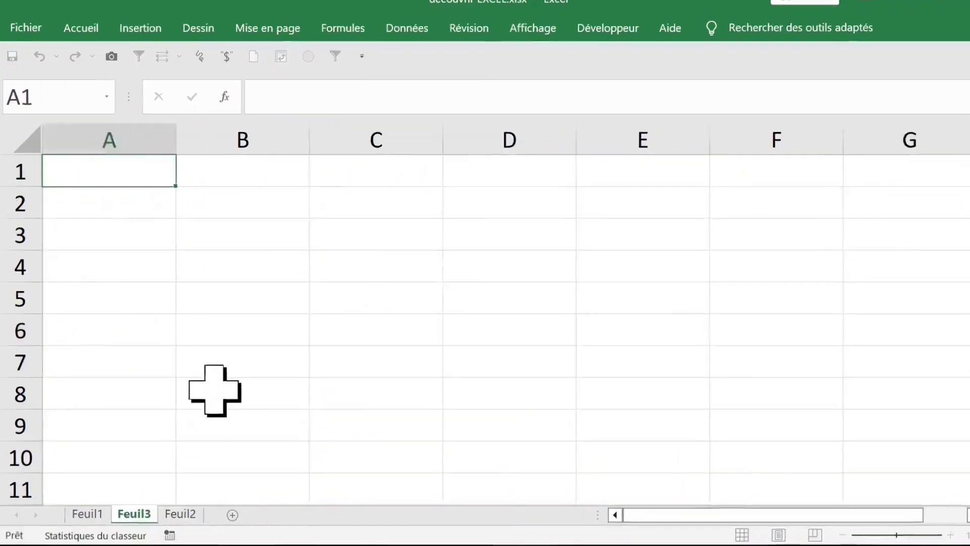
Rename sheet Feuil3 to 'nom de la feuille'
{"action": "left_click", "coordinate": [214, 390]}
{"action": "double_click", "coordinate": [136, 513]}
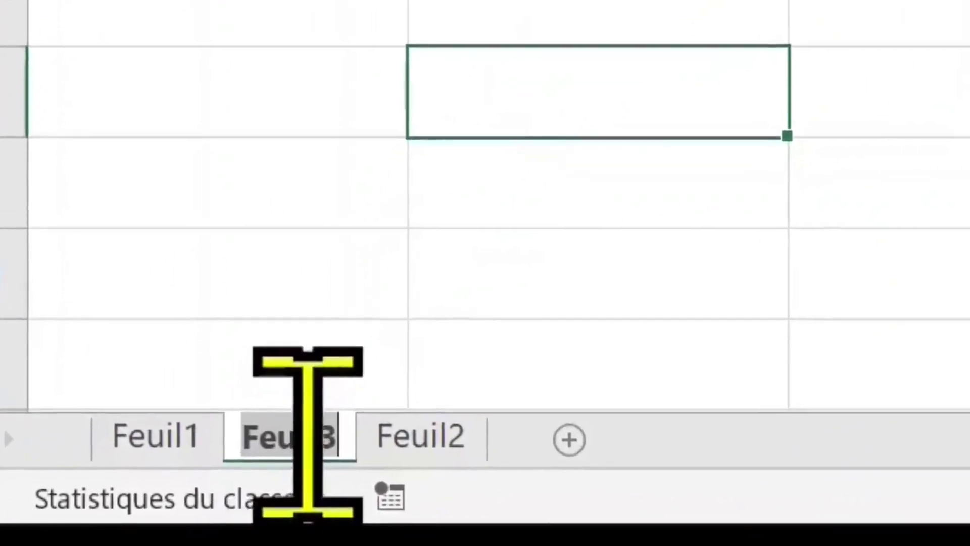
{"action": "type", "text": "nom"}
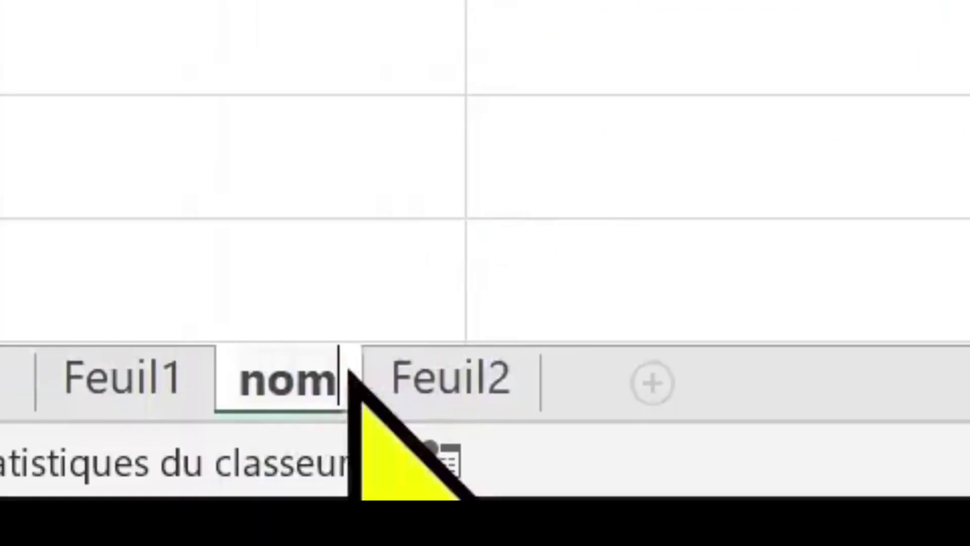
{"action": "type", "text": " de la fe"}
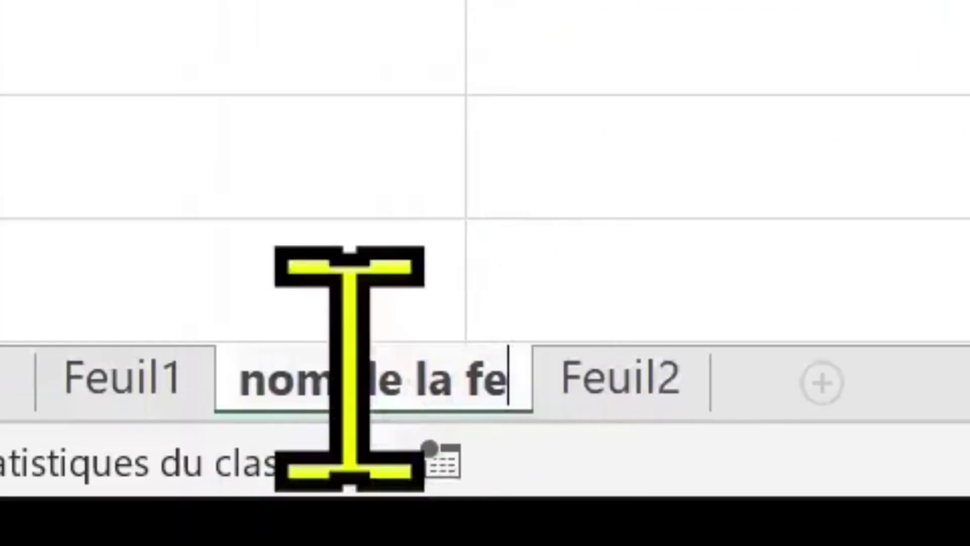
{"action": "type", "text": "uille"}
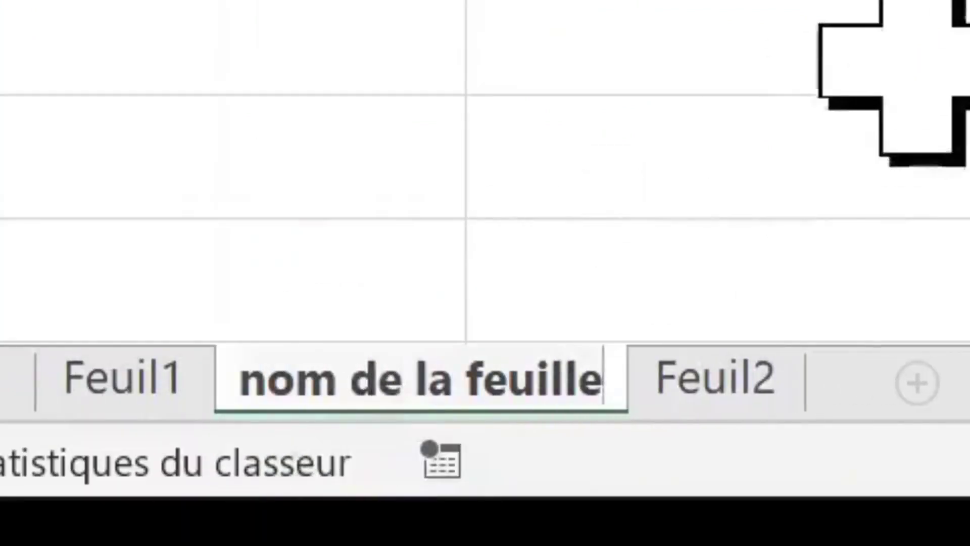
{"action": "left_click", "coordinate": [288, 435]}
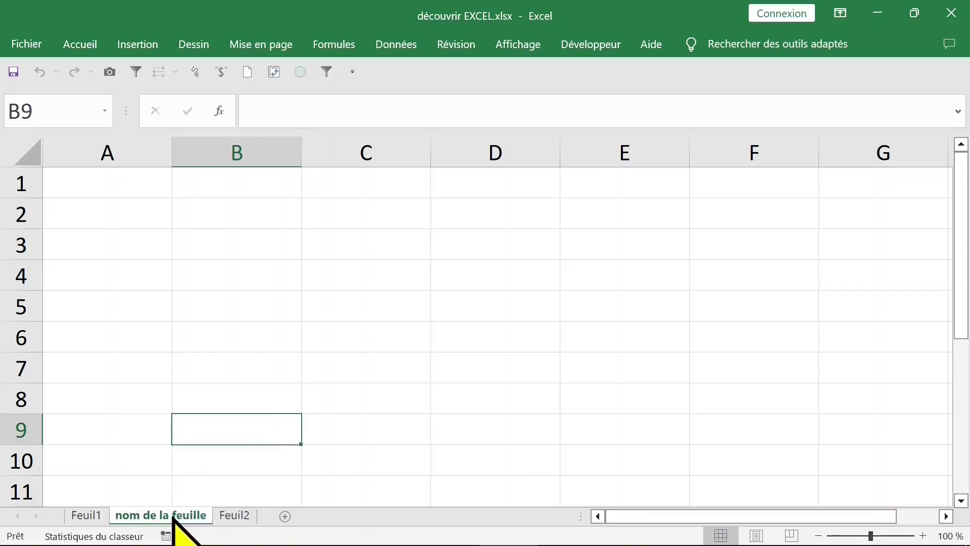
Rename that sheet to 'ventes', then switch to Feuil2 with the sales data
{"action": "double_click", "coordinate": [173, 515]}
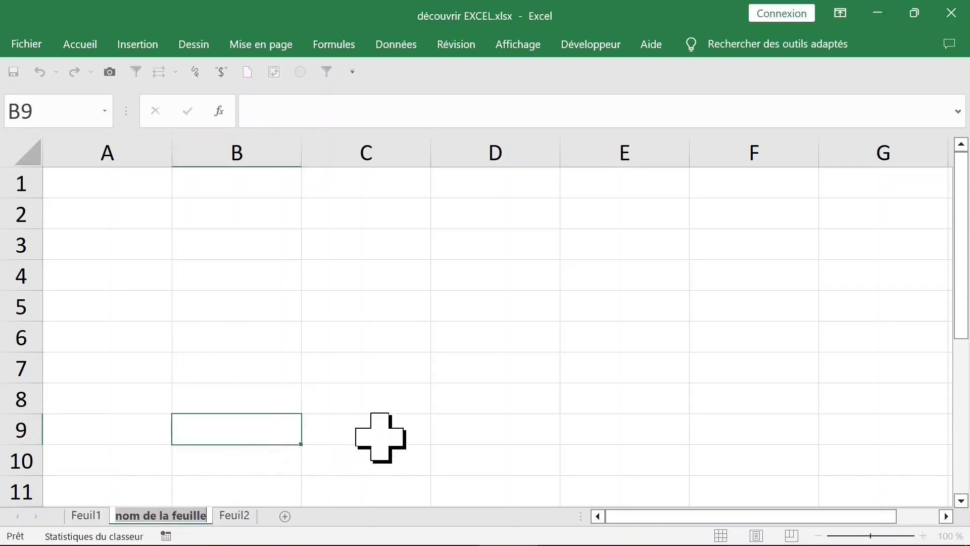
{"action": "type", "text": "ventes"}
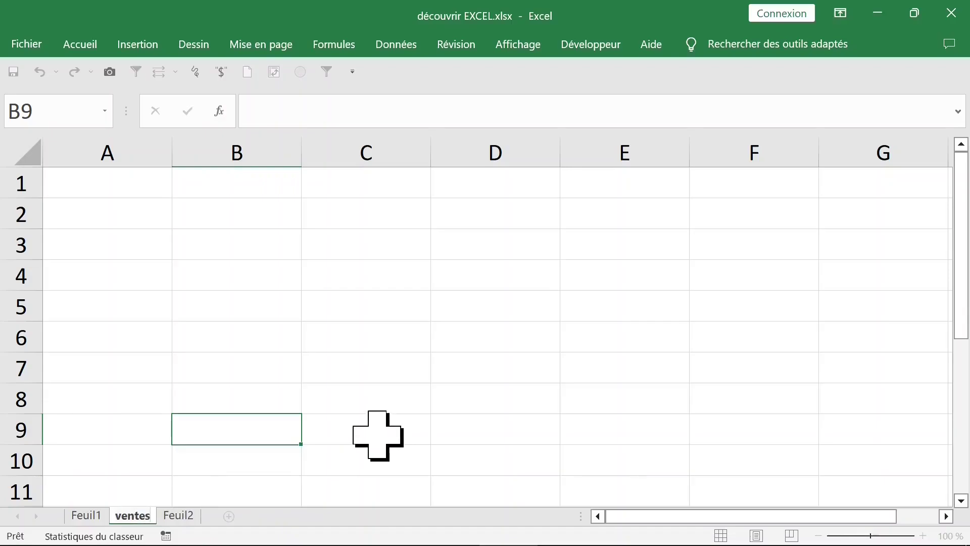
{"action": "key", "text": "Return"}
{"action": "left_click", "coordinate": [181, 516]}
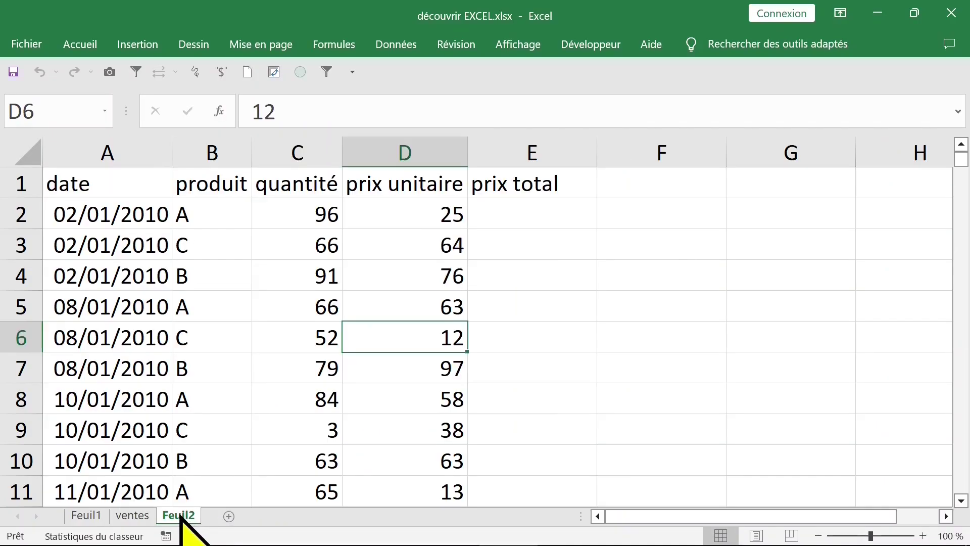
Rename sheet Feuil2 to 'la base'
{"action": "right_click", "coordinate": [181, 517]}
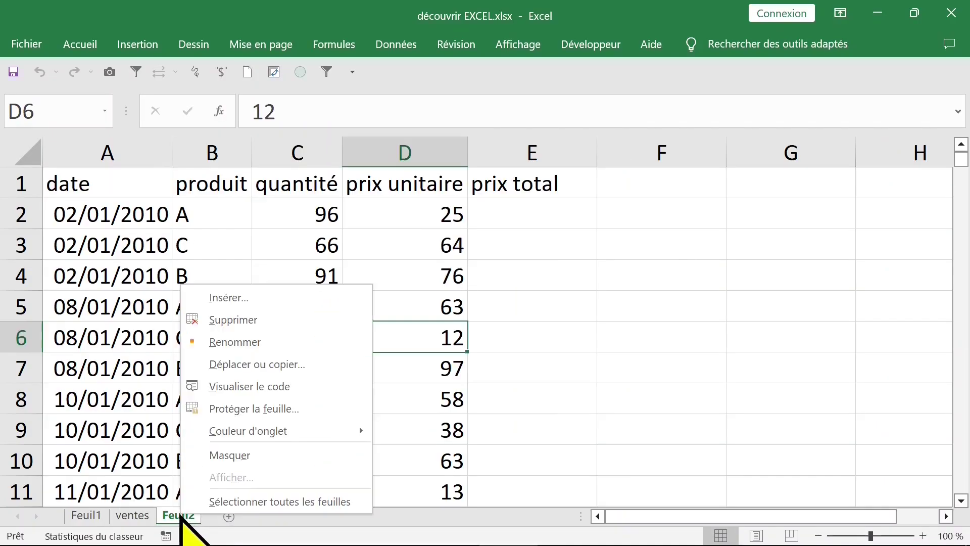
{"action": "left_click", "coordinate": [247, 341]}
{"action": "type", "text": "la base"}
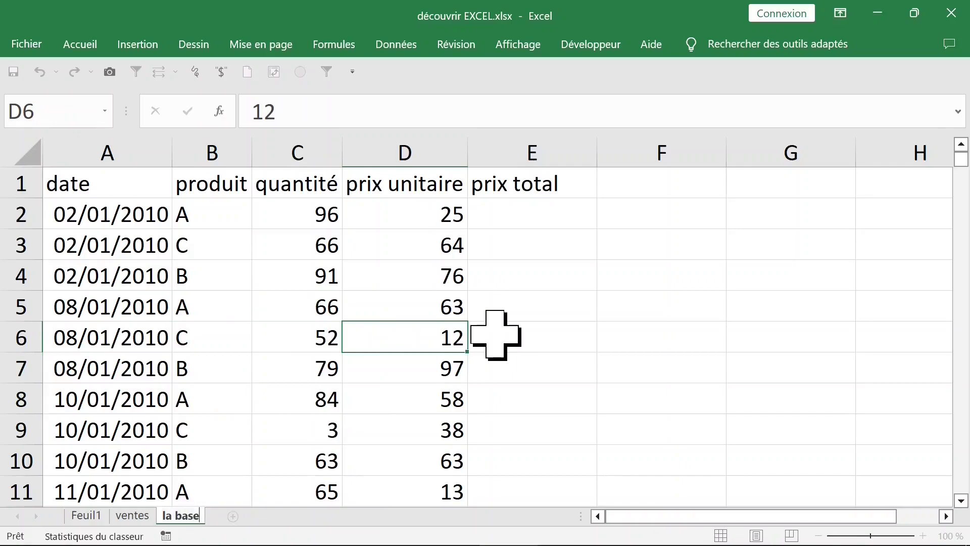
{"action": "left_click", "coordinate": [379, 313]}
Review the date column, its header and first dates in A2 and A3
{"action": "left_click", "coordinate": [137, 215]}
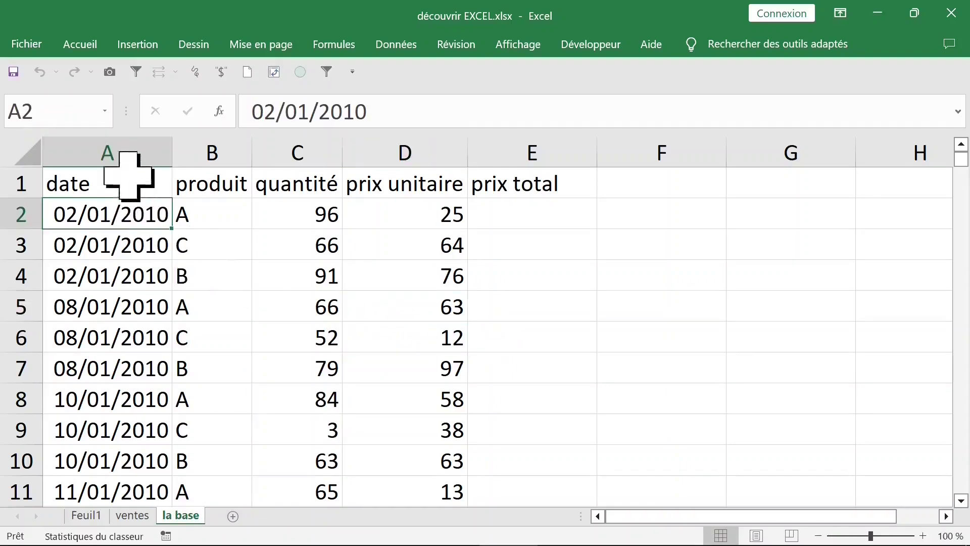
{"action": "left_click", "coordinate": [126, 156]}
{"action": "left_click", "coordinate": [106, 179]}
{"action": "left_click", "coordinate": [119, 216]}
{"action": "left_click", "coordinate": [127, 245]}
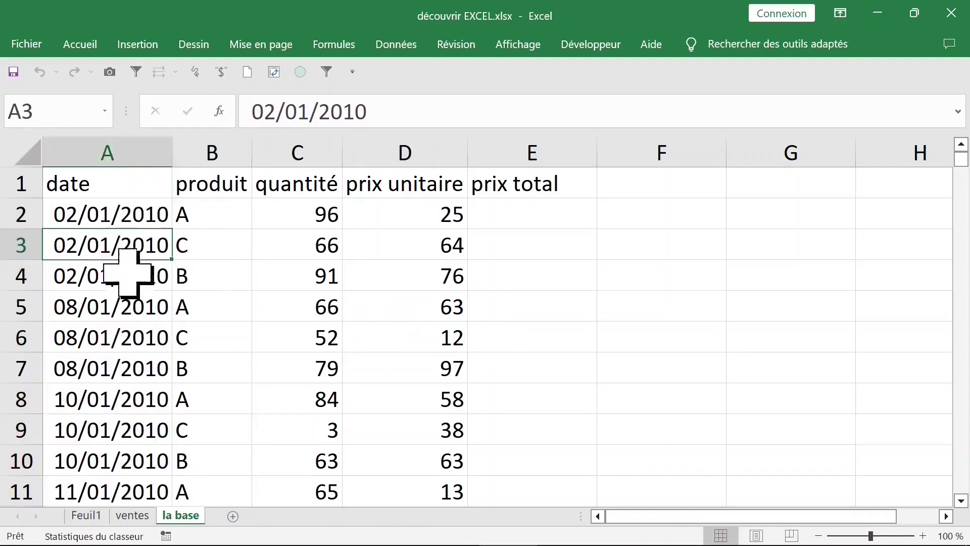
{"action": "scroll", "coordinate": [131, 270], "scroll_direction": "down", "scroll_amount": 1}
{"action": "scroll", "coordinate": [230, 192], "scroll_direction": "up", "scroll_amount": 1}
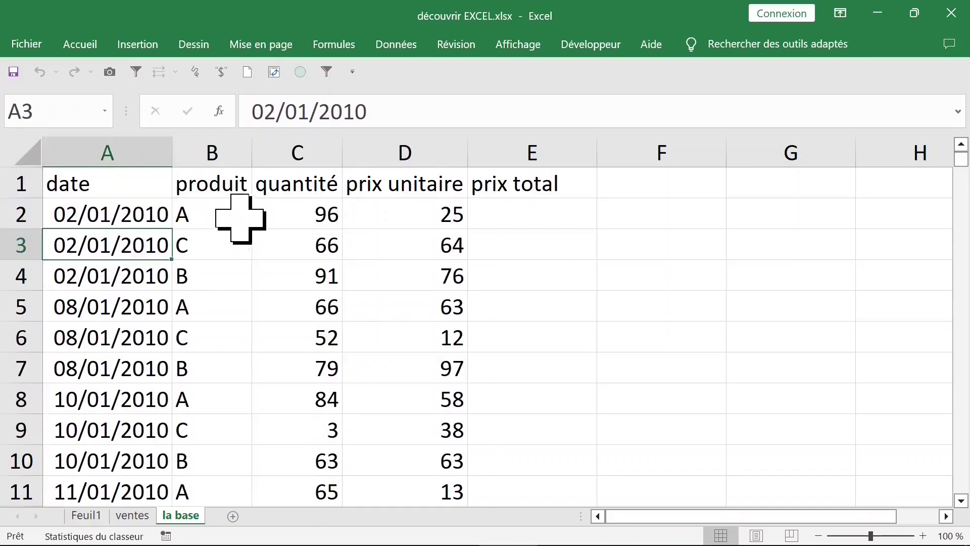
Review the produit, quantité and prix unitaire columns and the prix total header
{"action": "left_click", "coordinate": [240, 218]}
{"action": "left_click", "coordinate": [201, 143]}
{"action": "left_click", "coordinate": [325, 210]}
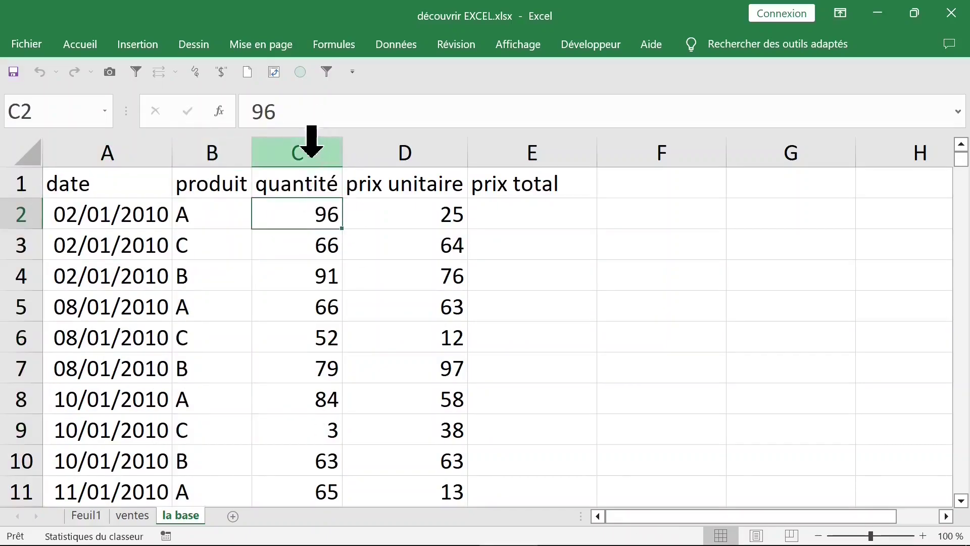
{"action": "left_click", "coordinate": [312, 142]}
{"action": "left_click", "coordinate": [411, 198]}
{"action": "left_click", "coordinate": [413, 141]}
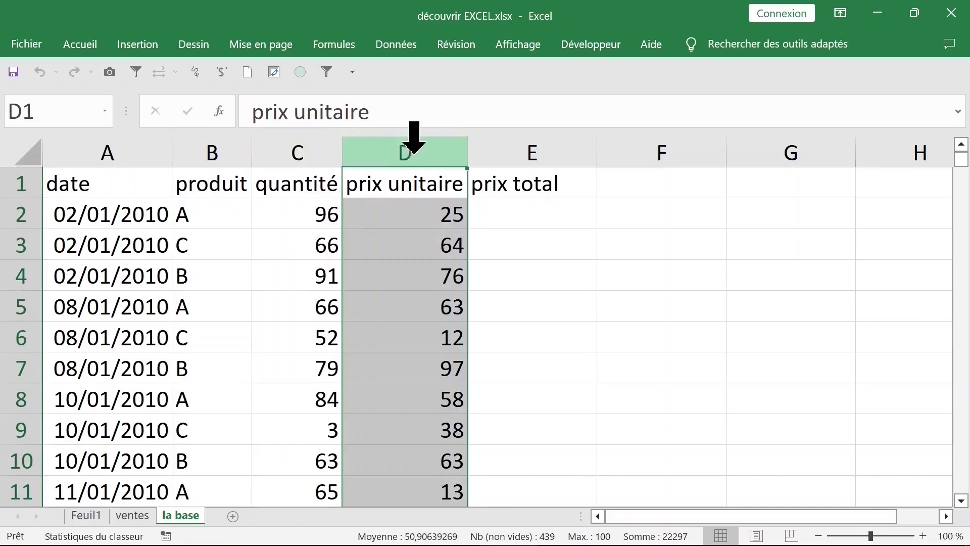
{"action": "left_click", "coordinate": [504, 183]}
{"action": "left_click", "coordinate": [403, 189]}
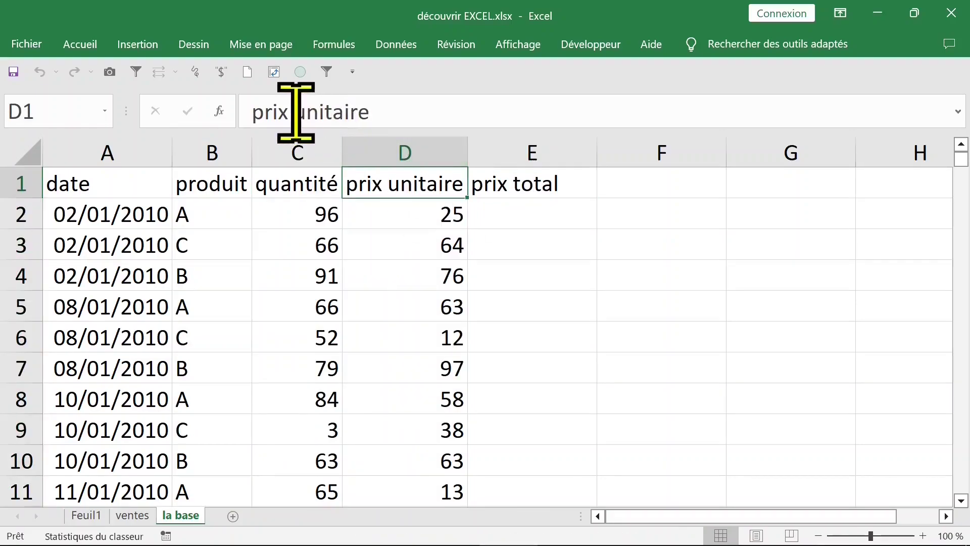
Break the 'prix unitaire' header in D1 onto two lines before 'unitaire'
{"action": "left_click", "coordinate": [296, 112]}
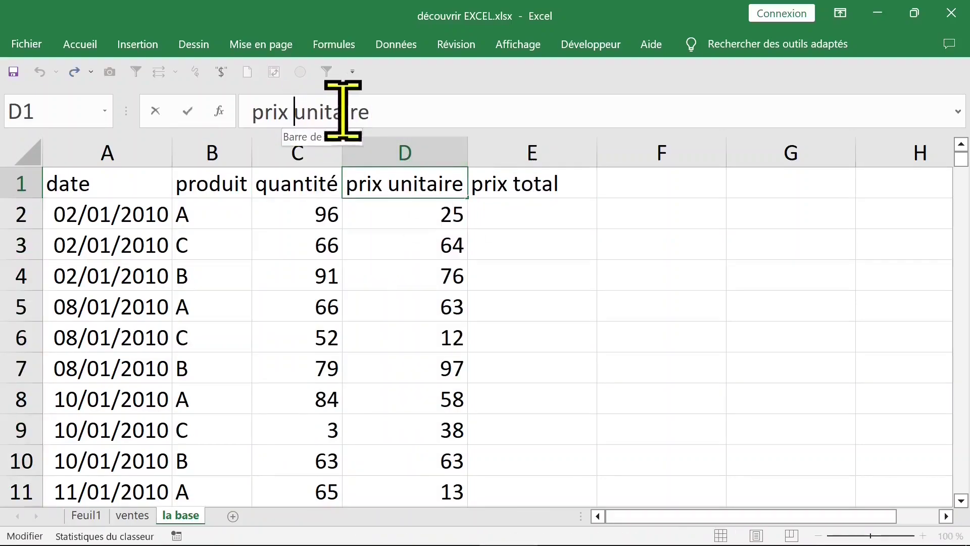
{"action": "left_click", "coordinate": [83, 51]}
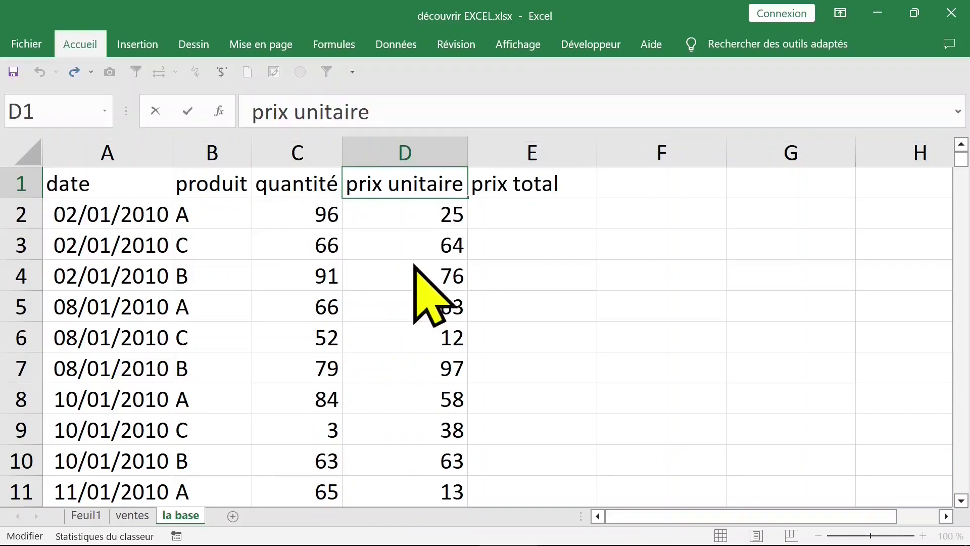
{"action": "left_click", "coordinate": [379, 247]}
{"action": "left_click", "coordinate": [379, 184]}
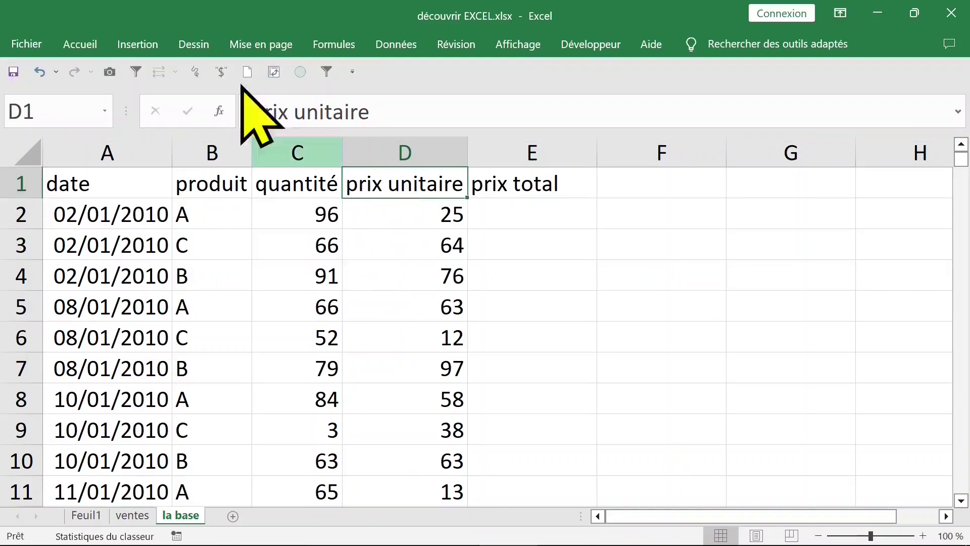
{"action": "left_click", "coordinate": [81, 46]}
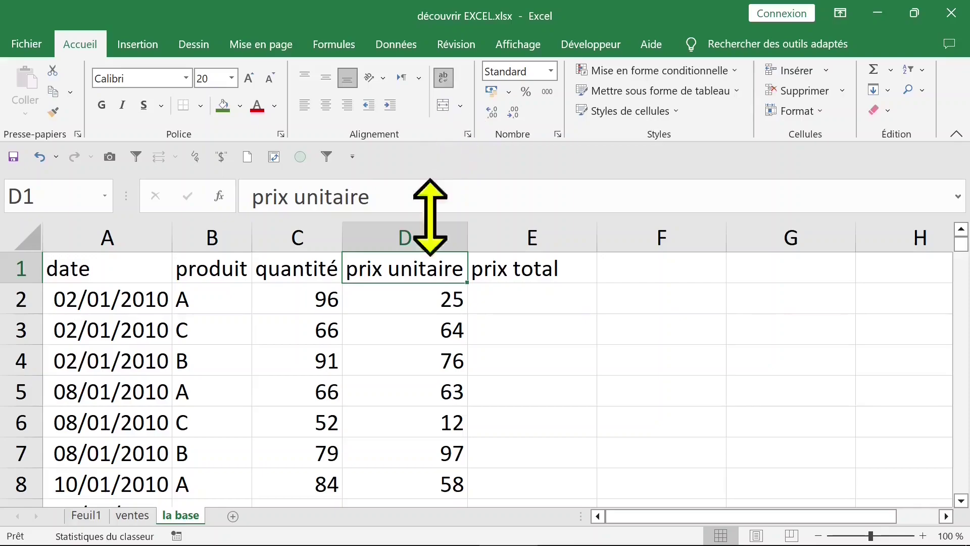
Narrow column D to about 9,79 and make row 1 taller
{"action": "left_click", "coordinate": [424, 323]}
{"action": "left_click_drag", "start_coordinate": [464, 241], "coordinate": [434, 241]}
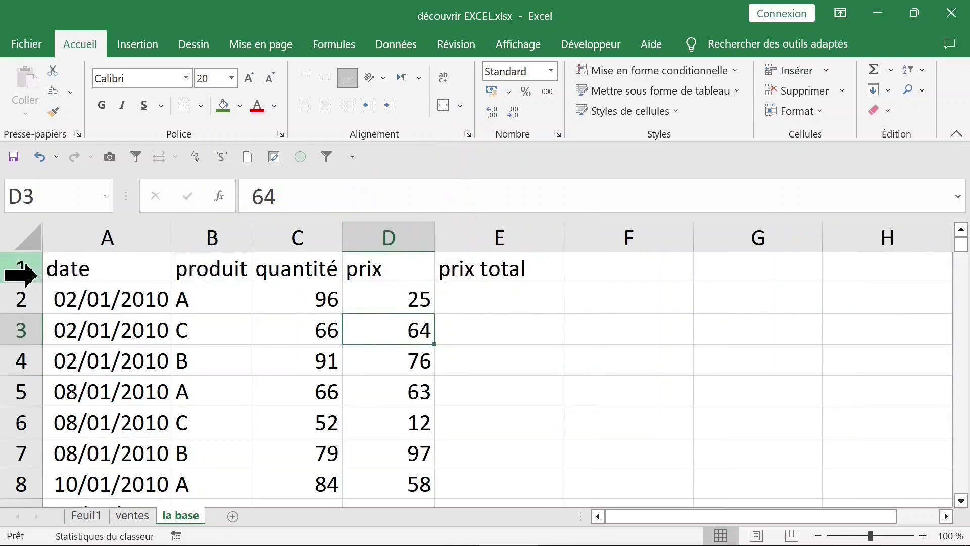
{"action": "left_click_drag", "start_coordinate": [34, 282], "coordinate": [35, 299]}
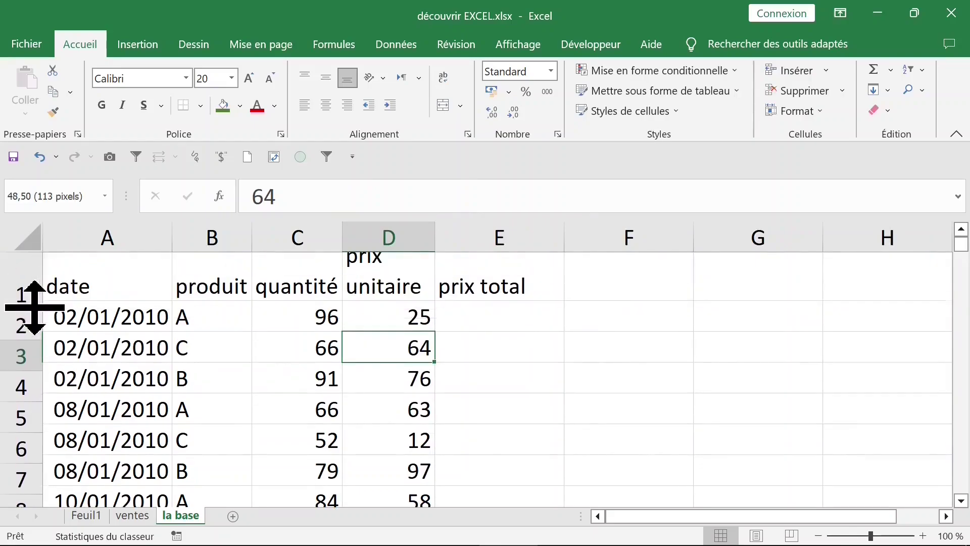
Heighten row 1 further and centre headers A1:E1 horizontally and vertically
{"action": "left_click_drag", "start_coordinate": [35, 298], "coordinate": [31, 308]}
{"action": "left_click", "coordinate": [457, 361]}
{"action": "left_click_drag", "start_coordinate": [106, 302], "coordinate": [498, 299]}
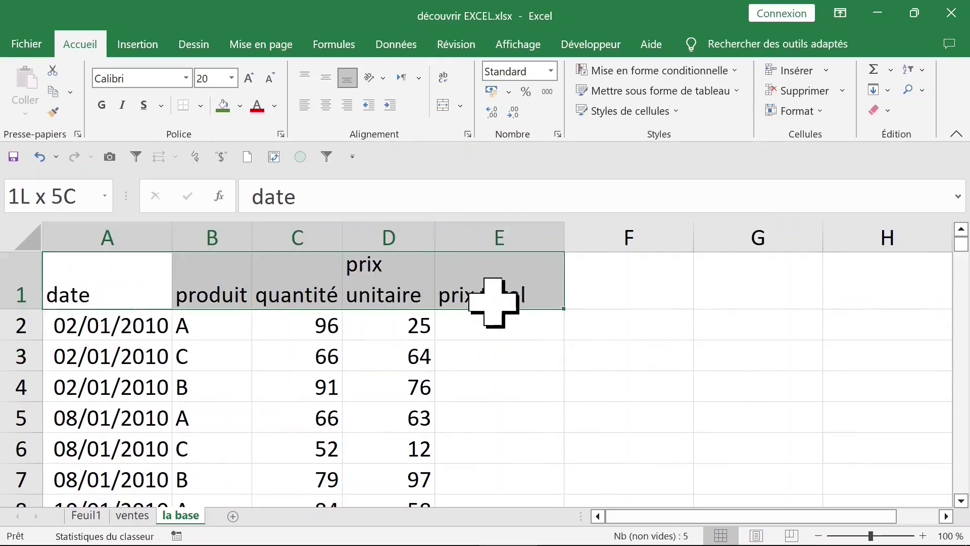
{"action": "left_click", "coordinate": [326, 105]}
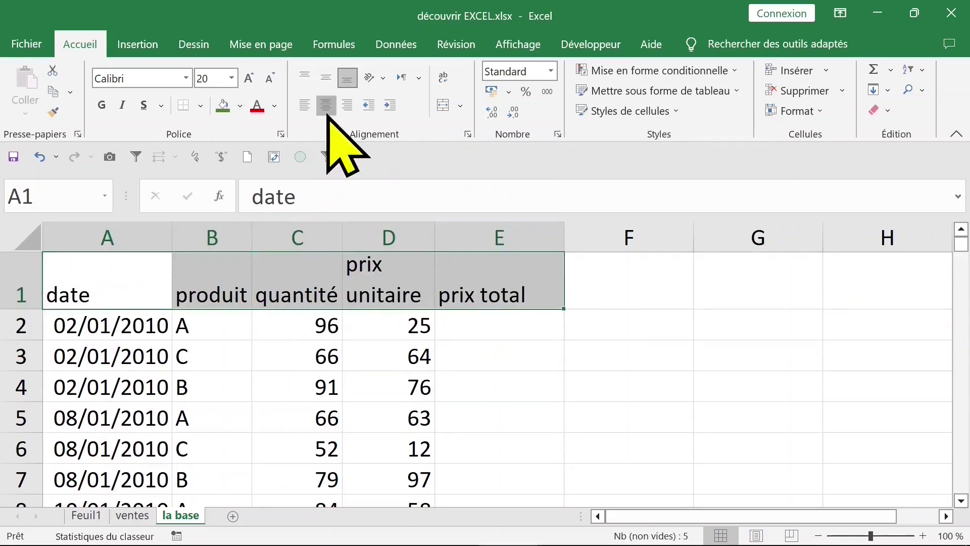
{"action": "left_click", "coordinate": [327, 77]}
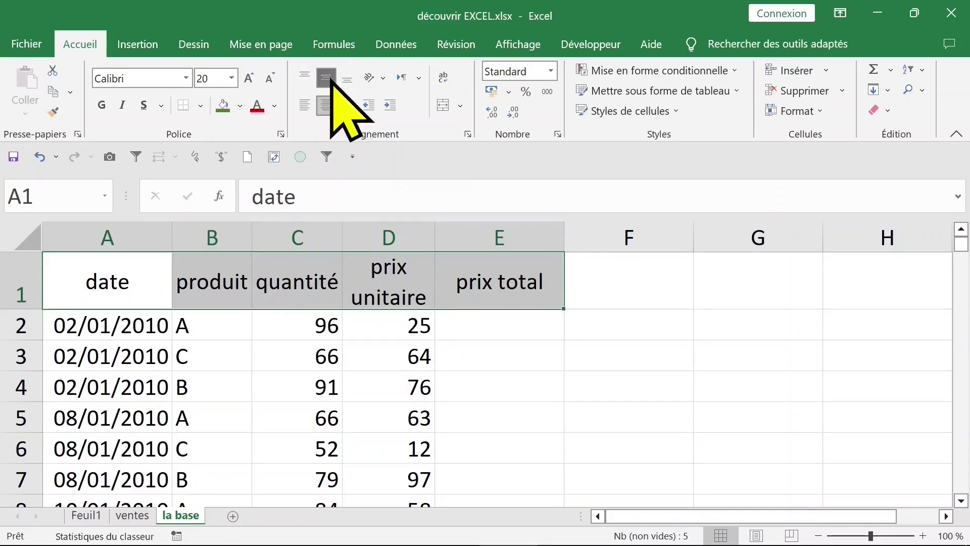
Apply Toutes les bordures to the header cells A1:E1
{"action": "left_click", "coordinate": [201, 105]}
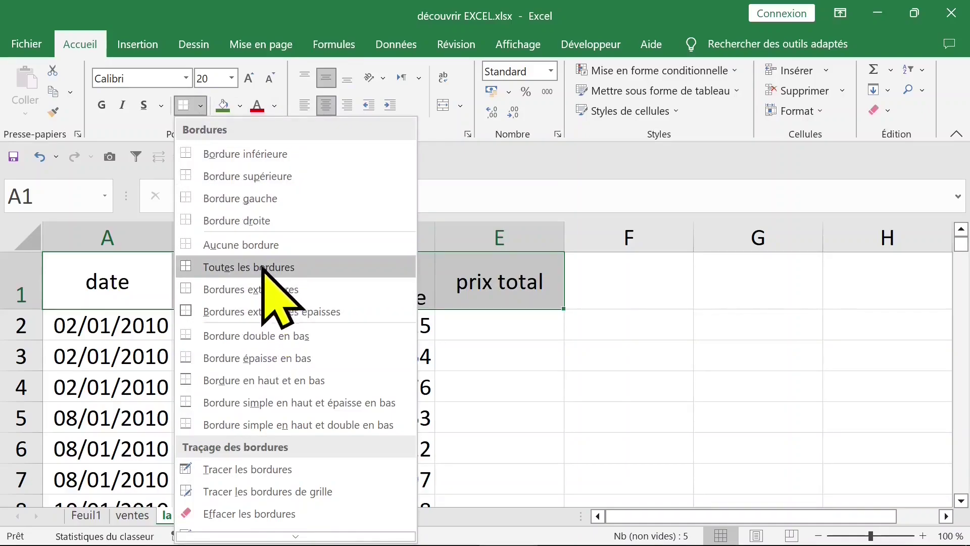
{"action": "left_click", "coordinate": [237, 267]}
{"action": "left_click", "coordinate": [494, 361]}
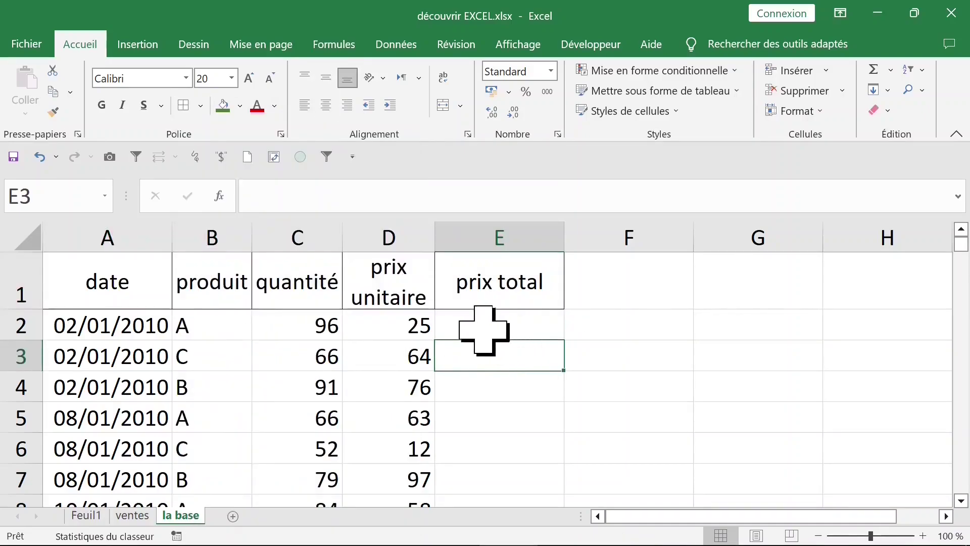
{"action": "left_click", "coordinate": [472, 326]}
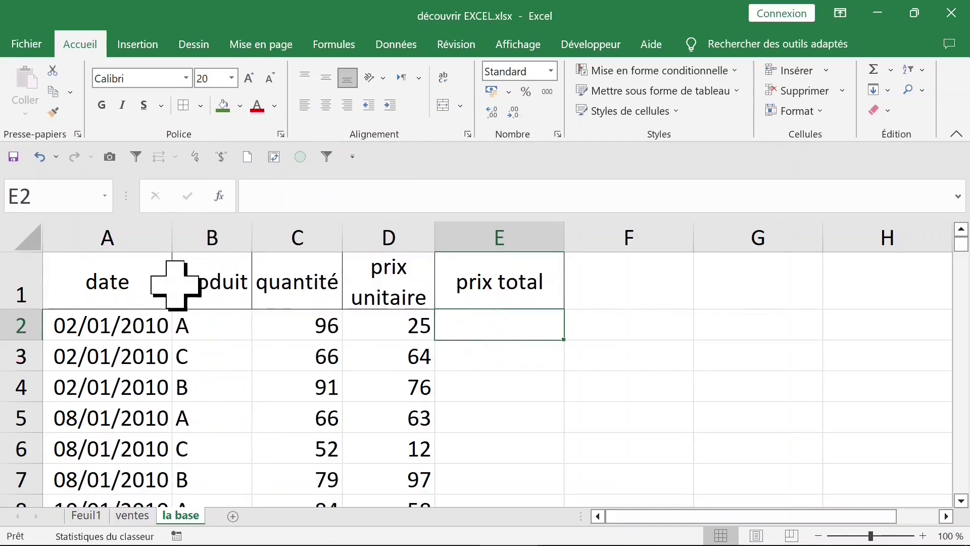
Collapse the ribbon to tab names only and reselect the header row
{"action": "double_click", "coordinate": [81, 46]}
{"action": "double_click", "coordinate": [81, 46]}
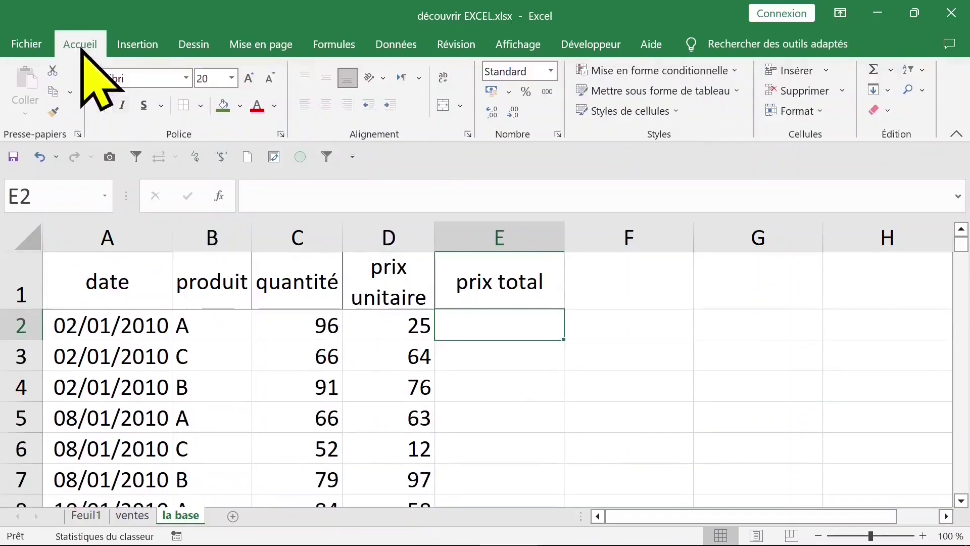
{"action": "double_click", "coordinate": [81, 46]}
{"action": "left_click_drag", "start_coordinate": [108, 199], "coordinate": [480, 210]}
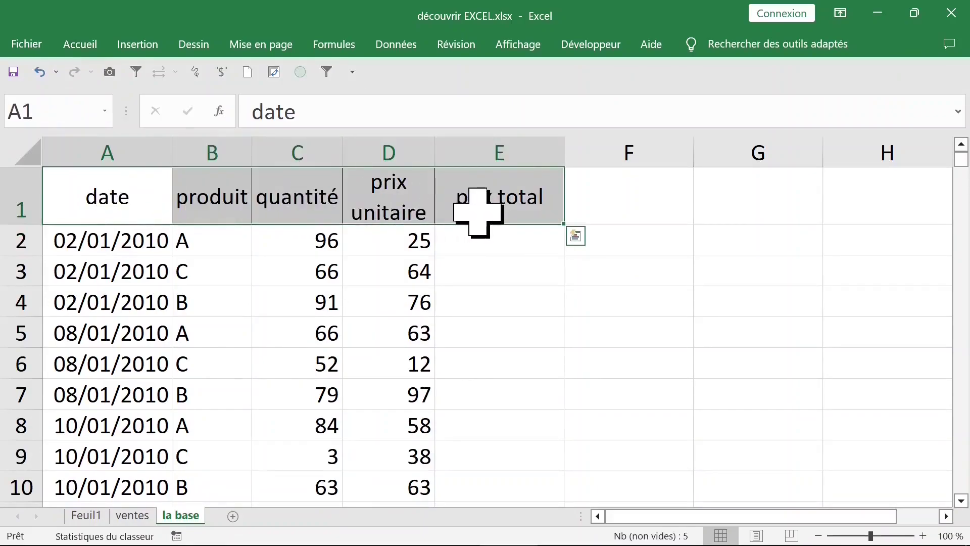
Apply all borders to the whole table A1:E439
{"action": "key", "text": "ctrl+shift+Down"}
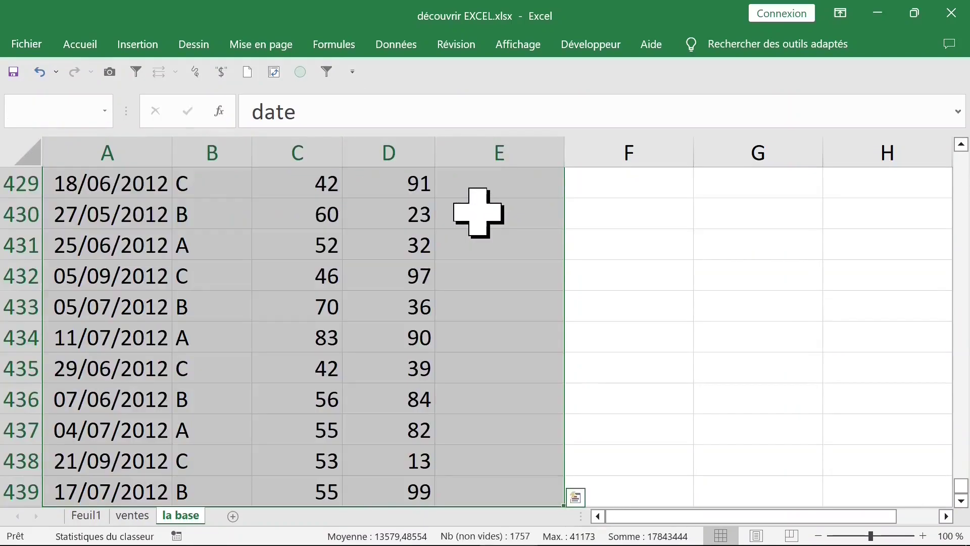
{"action": "left_click", "coordinate": [83, 45]}
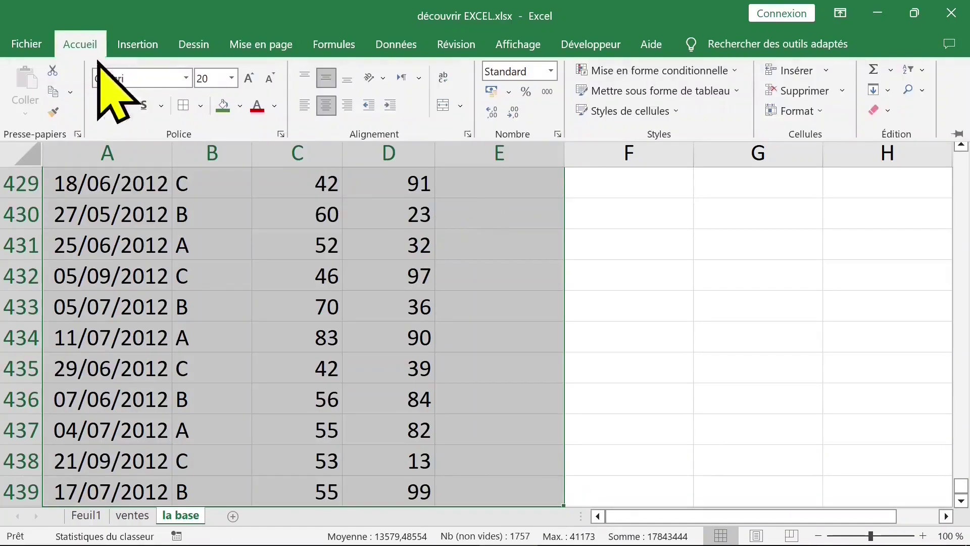
{"action": "key", "text": "ctrl+BackSpace"}
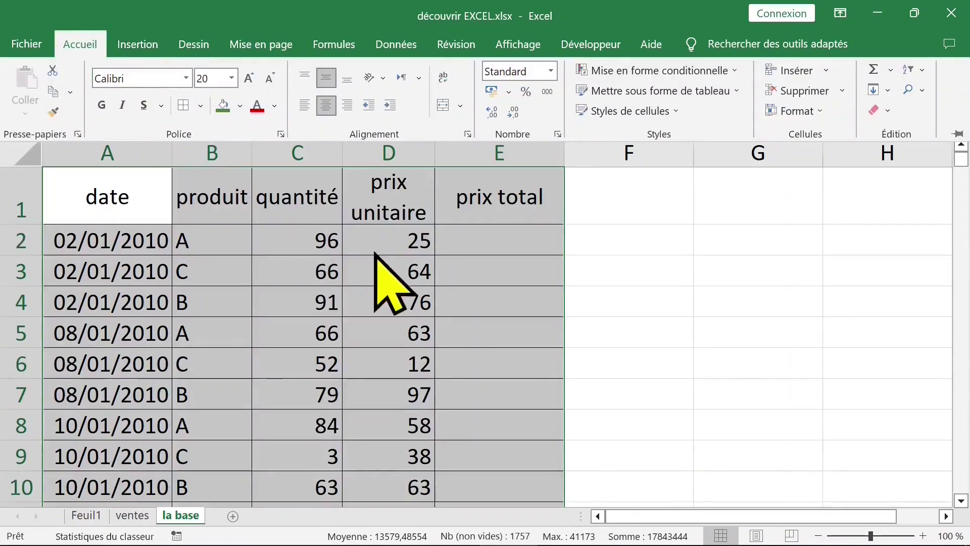
{"action": "left_click", "coordinate": [394, 245]}
Select the unit prices D2:D439 in the prix unitaire column
{"action": "left_click", "coordinate": [349, 237]}
{"action": "left_click", "coordinate": [240, 243]}
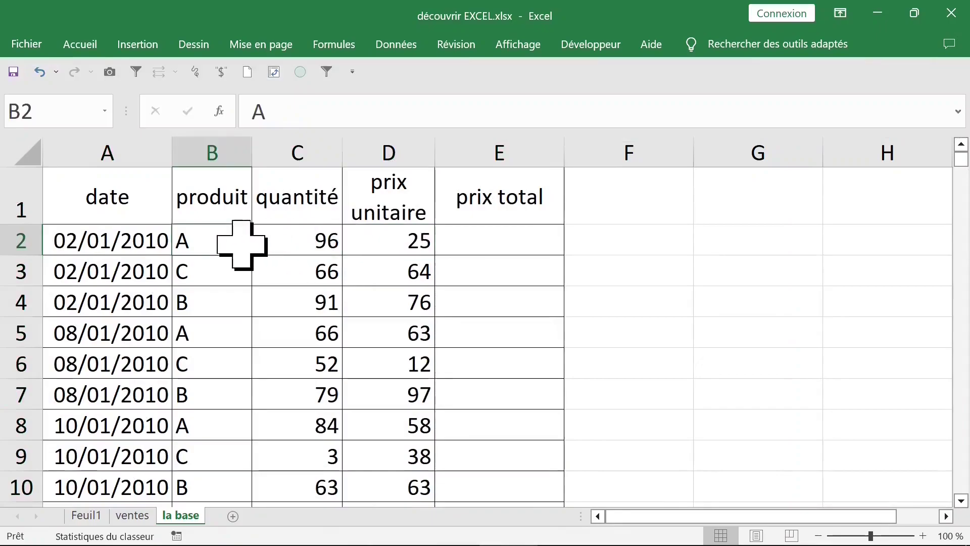
{"action": "left_click", "coordinate": [321, 240]}
{"action": "left_click", "coordinate": [404, 245]}
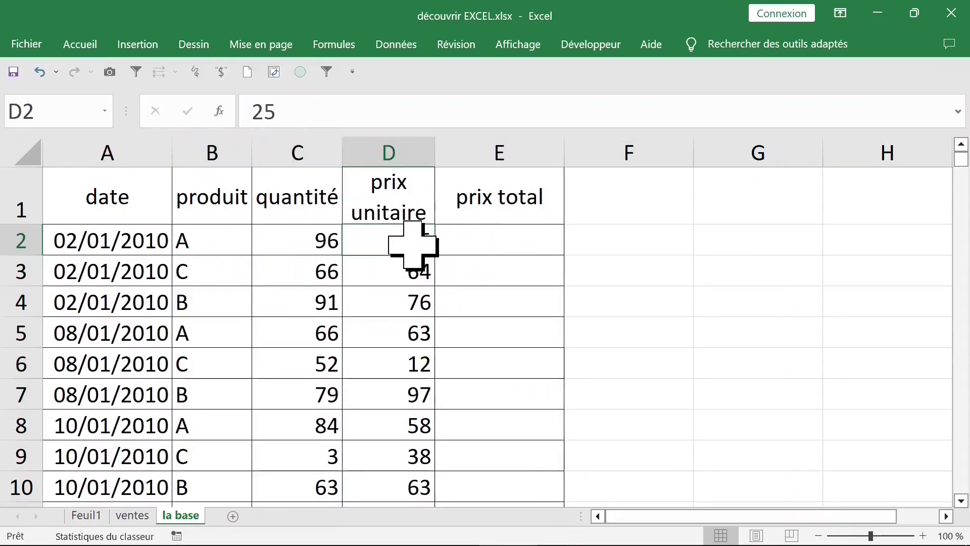
{"action": "key", "text": "ctrl+shift+Down"}
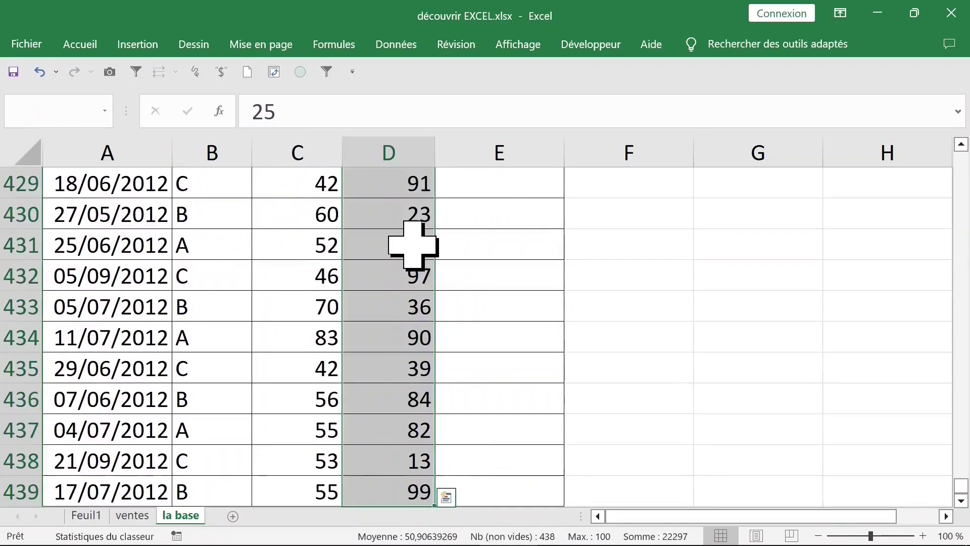
{"action": "key", "text": "ctrl+BackSpace"}
Format the selected prices as Monétaire with 2 decimals and the € symbol
{"action": "left_click", "coordinate": [100, 51]}
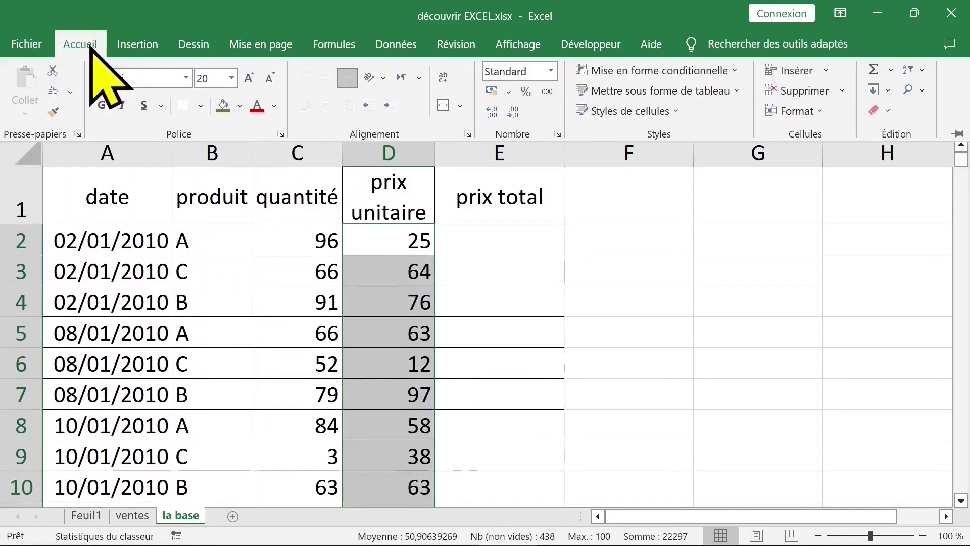
{"action": "left_click", "coordinate": [557, 134]}
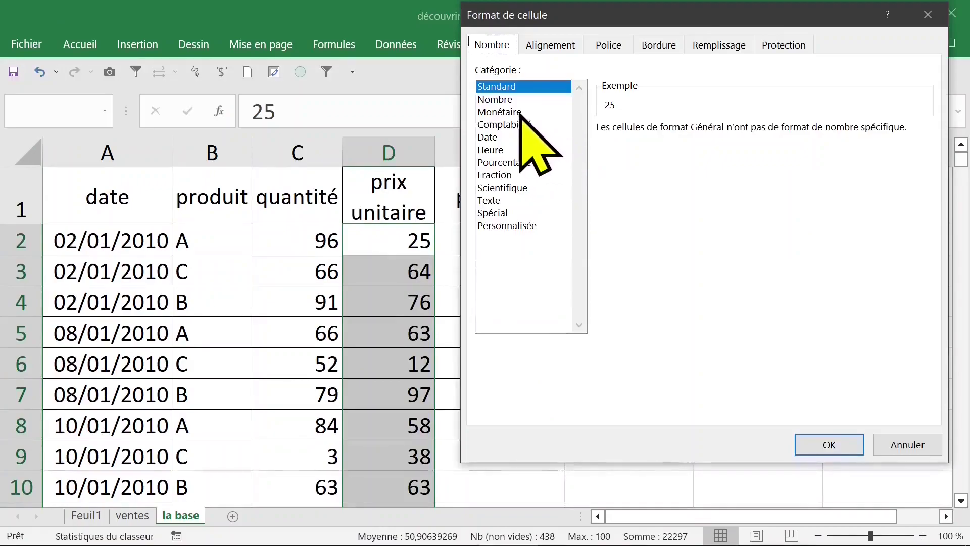
{"action": "left_click", "coordinate": [521, 111]}
{"action": "left_click", "coordinate": [711, 129]}
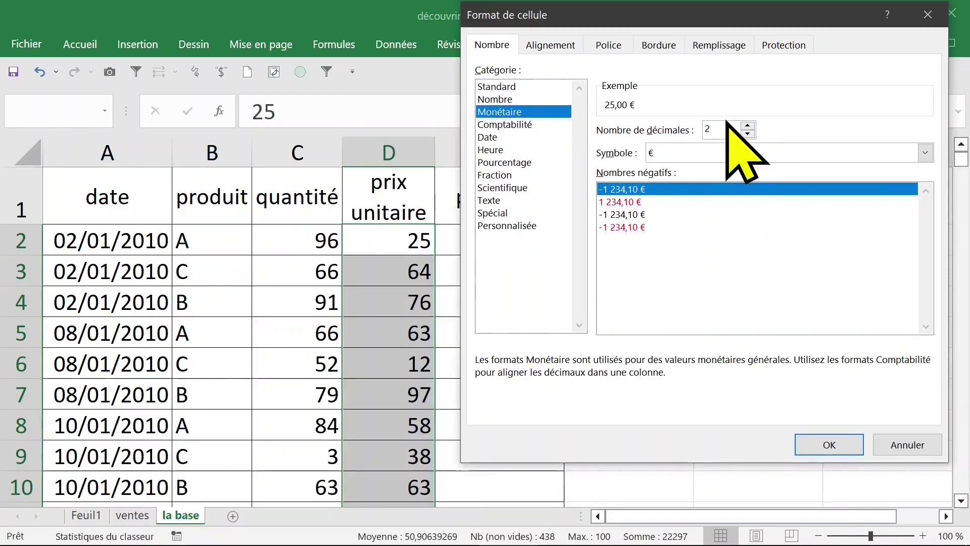
{"action": "left_click", "coordinate": [829, 445]}
{"action": "left_click", "coordinate": [460, 240]}
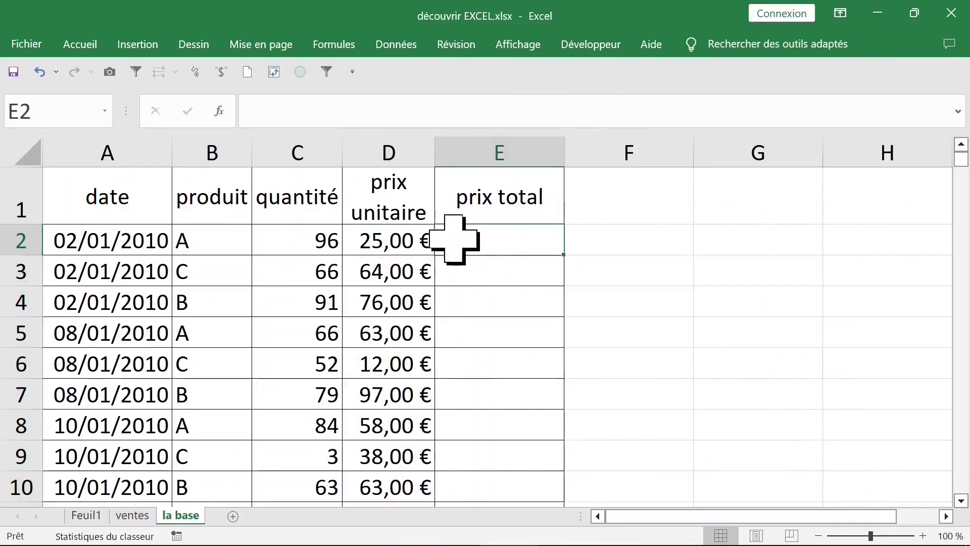
{"action": "left_click", "coordinate": [293, 242]}
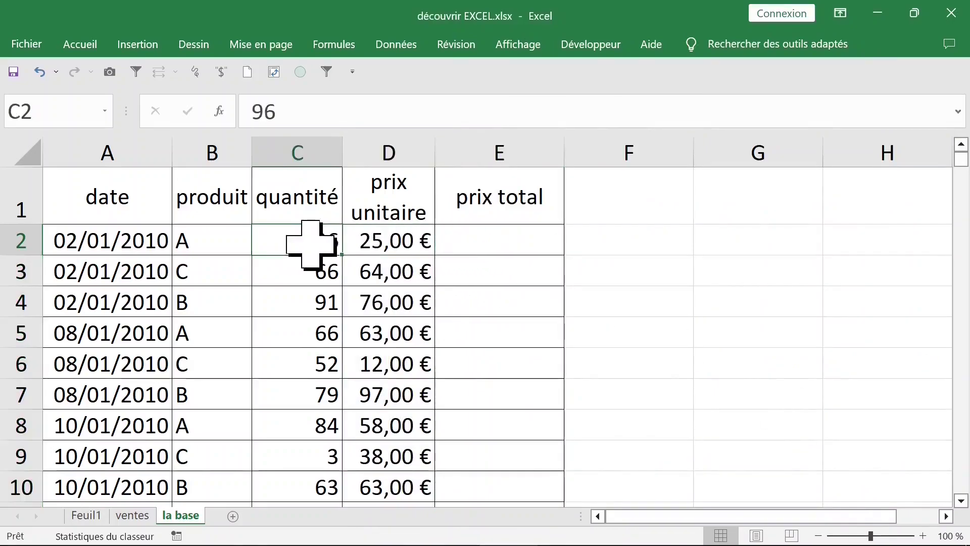
{"action": "left_click", "coordinate": [531, 241]}
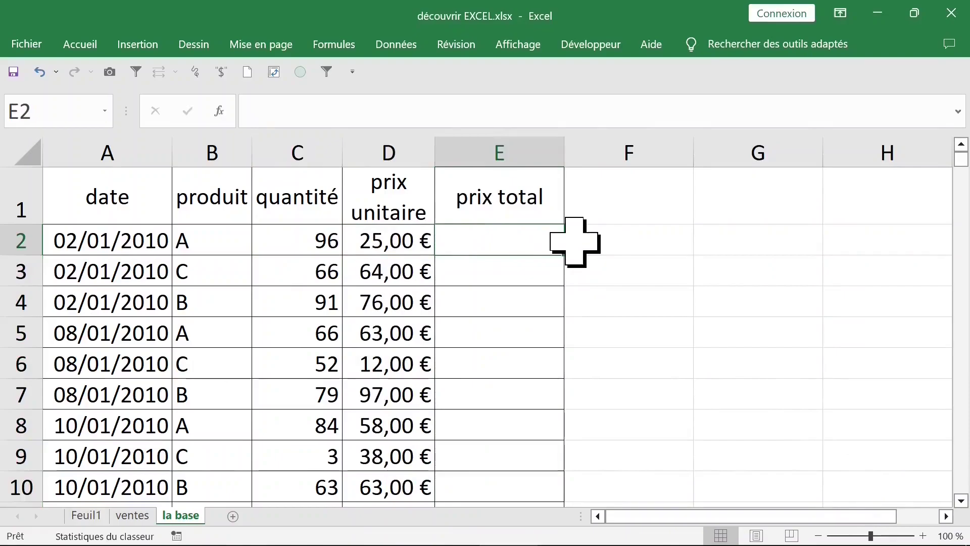
{"action": "type", "text": "96*25"}
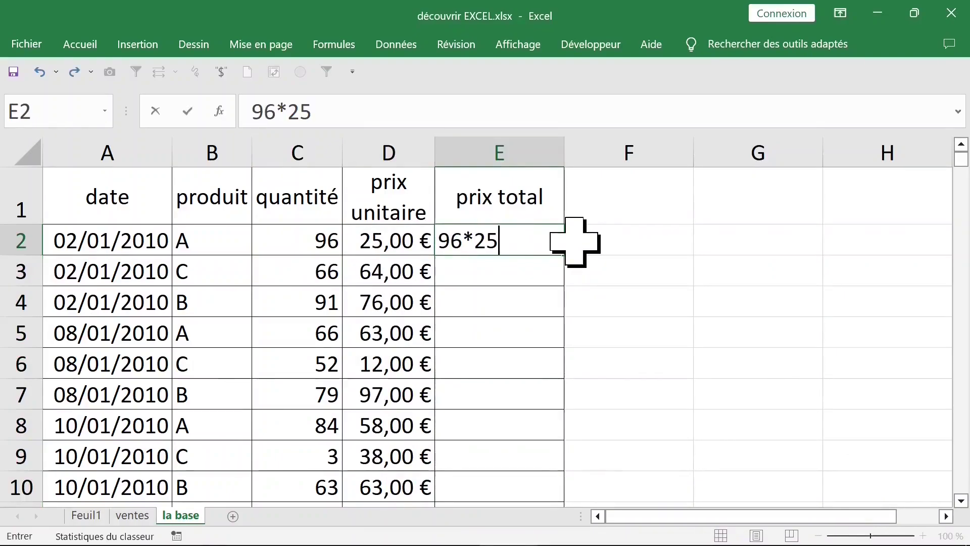
{"action": "left_click", "coordinate": [596, 298]}
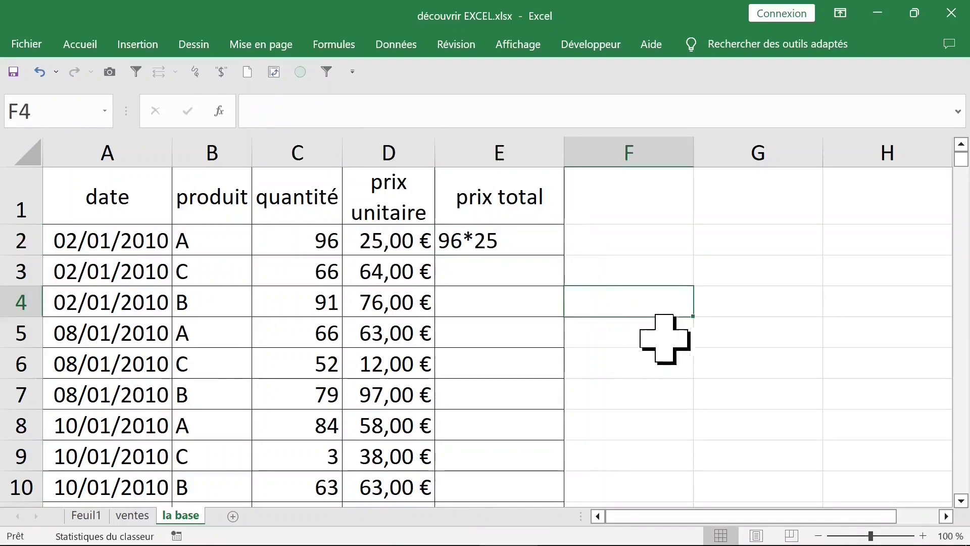
{"action": "left_click", "coordinate": [498, 239]}
{"action": "key", "text": "BackSpace"}
{"action": "type", "text": "=96*2"}
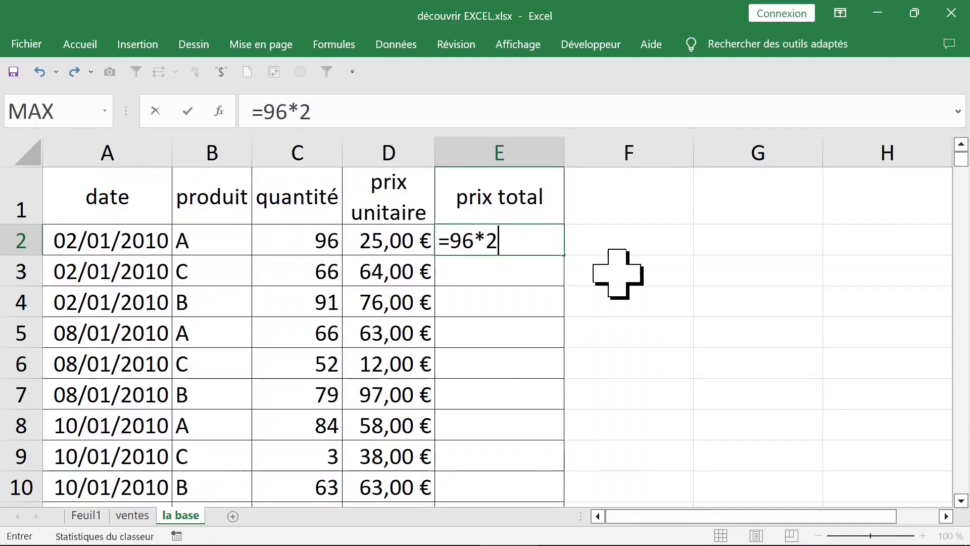
{"action": "type", "text": "5"}
{"action": "key", "text": "Return"}
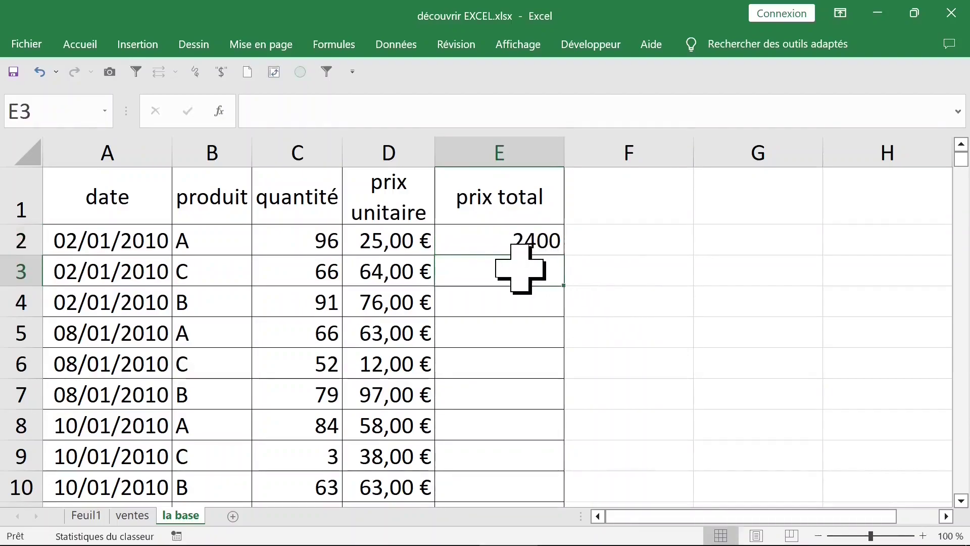
{"action": "type", "text": "=64*66"}
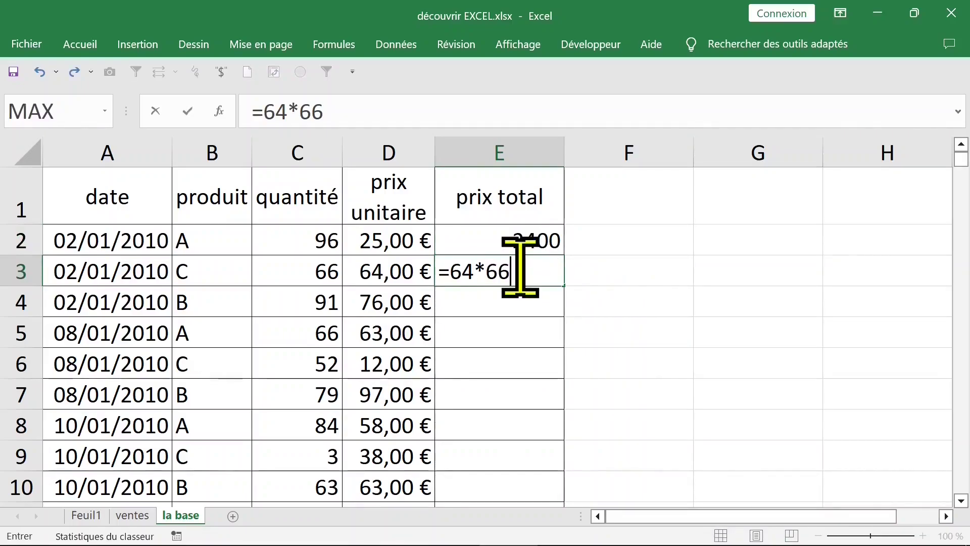
{"action": "key", "text": "Return"}
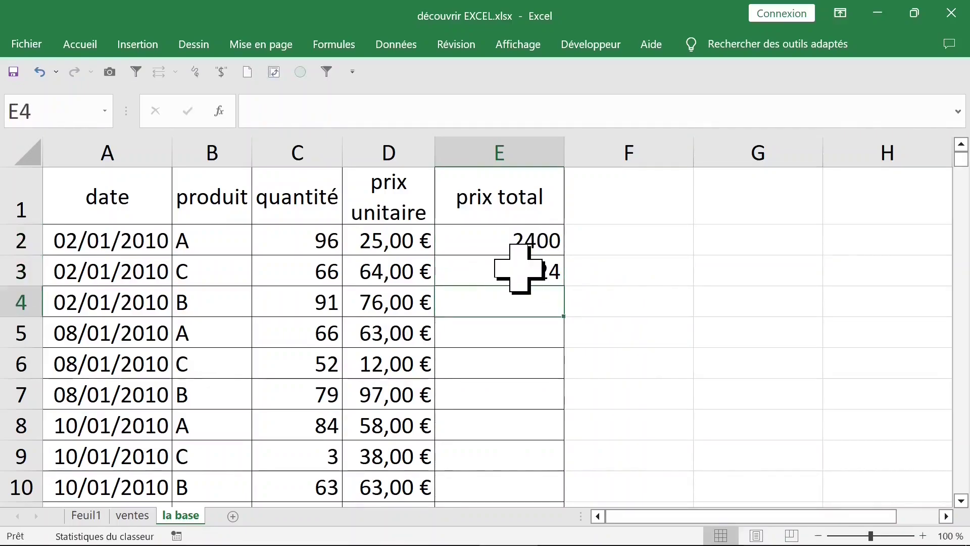
{"action": "left_click", "coordinate": [519, 268]}
{"action": "left_click", "coordinate": [524, 252]}
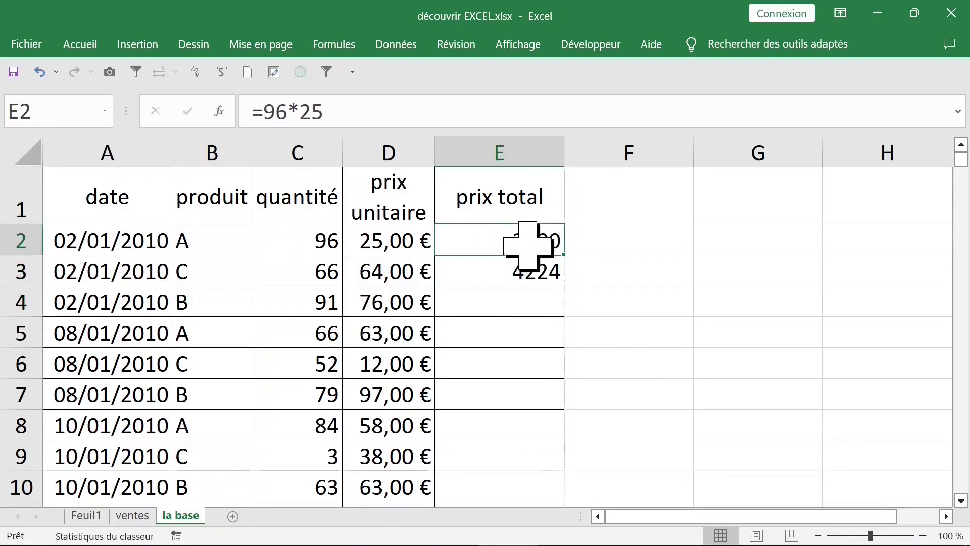
{"action": "key", "text": "Down"}
{"action": "key", "text": "Delete"}
{"action": "key", "text": "Up"}
{"action": "key", "text": "Delete"}
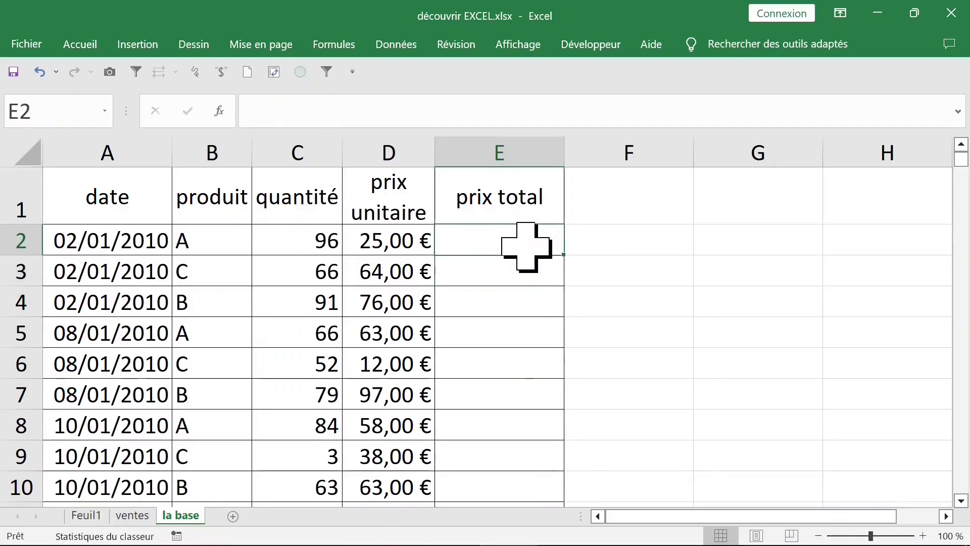
{"action": "type", "text": "="}
{"action": "key", "text": "Escape"}
{"action": "type", "text": "="}
{"action": "key", "text": "Escape"}
{"action": "type", "text": "="}
{"action": "key", "text": "Escape"}
{"action": "type", "text": "="}
Enter =C2*D2 in E2 so the first prix total reads 2 400,00 €
{"action": "left_click", "coordinate": [301, 241]}
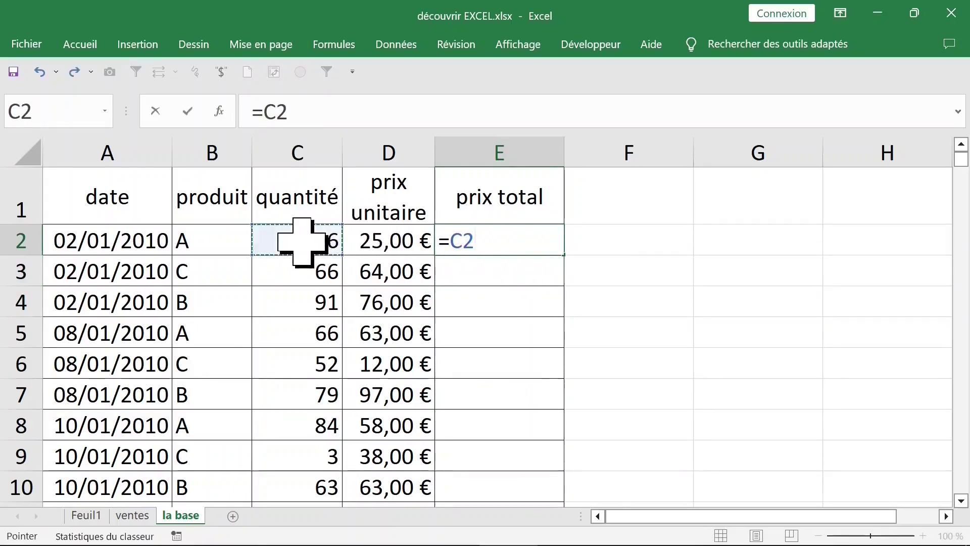
{"action": "left_click", "coordinate": [381, 245]}
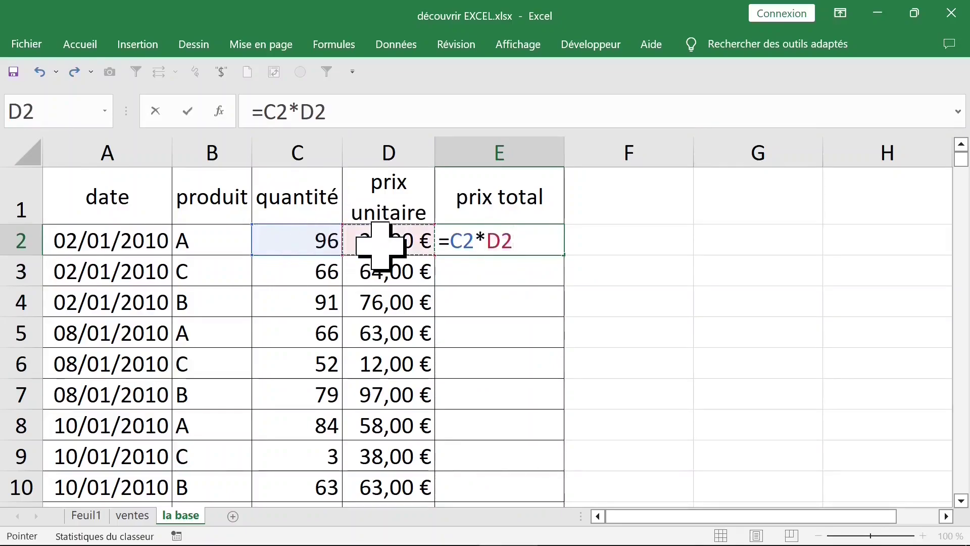
{"action": "key", "text": "Return"}
{"action": "left_click", "coordinate": [502, 243]}
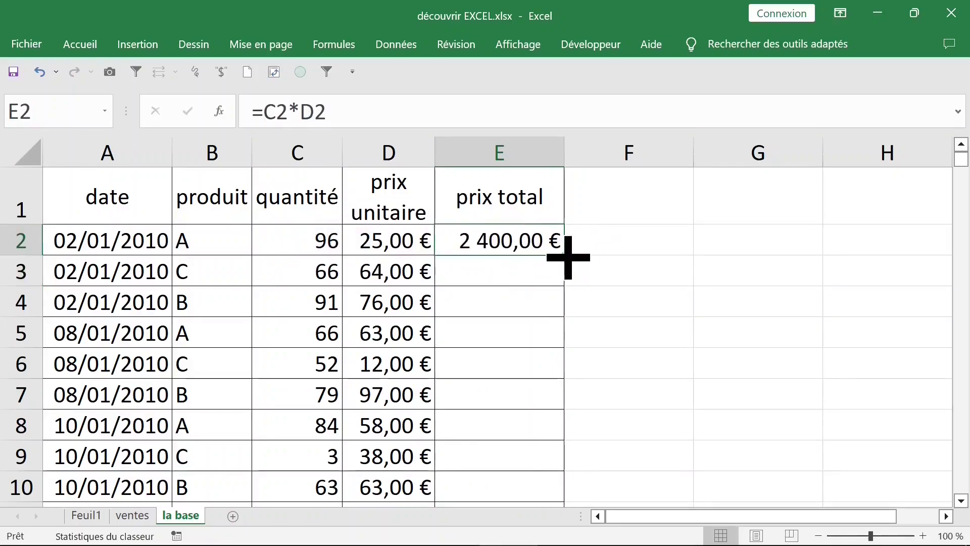
Test filling the formula down, then clear E3 to the bottom of the column
{"action": "mouse_move", "coordinate": [567, 257]}
{"action": "left_mouse_down"}
{"action": "mouse_move", "coordinate": [568, 543]}
{"action": "mouse_move", "coordinate": [568, 474]}
{"action": "left_mouse_up"}
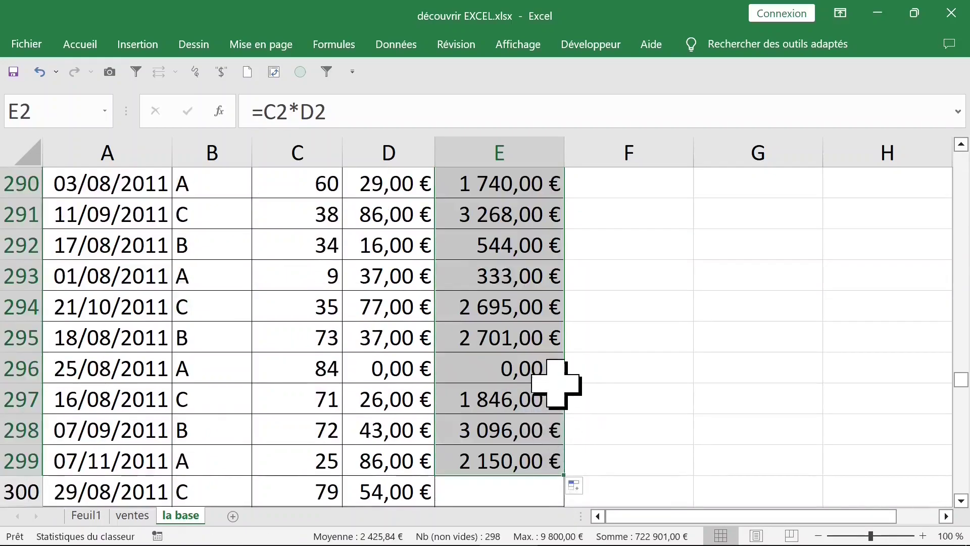
{"action": "scroll", "coordinate": [555, 381], "scroll_direction": "up", "scroll_amount": 2}
{"action": "scroll", "coordinate": [556, 381], "scroll_direction": "up", "scroll_amount": 2}
{"action": "scroll", "coordinate": [556, 382], "scroll_direction": "up", "scroll_amount": 3}
{"action": "scroll", "coordinate": [556, 381], "scroll_direction": "up", "scroll_amount": 3}
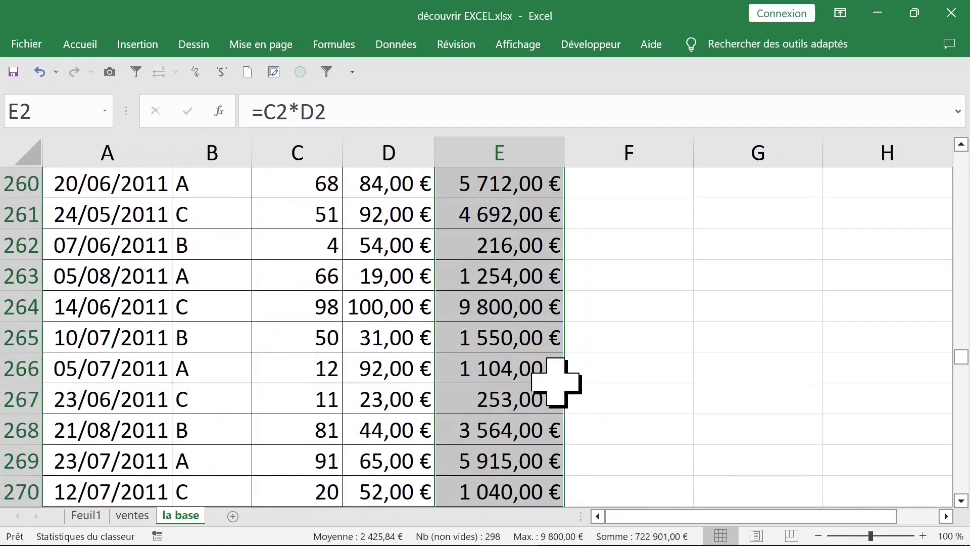
{"action": "left_click", "coordinate": [540, 360]}
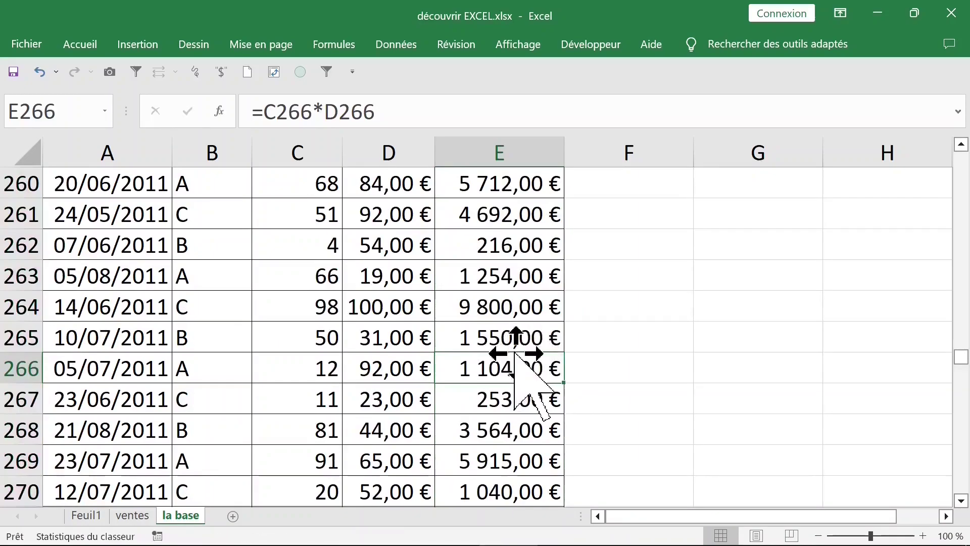
{"action": "double_click", "coordinate": [514, 353]}
{"action": "left_click", "coordinate": [535, 250]}
{"action": "left_click", "coordinate": [559, 271]}
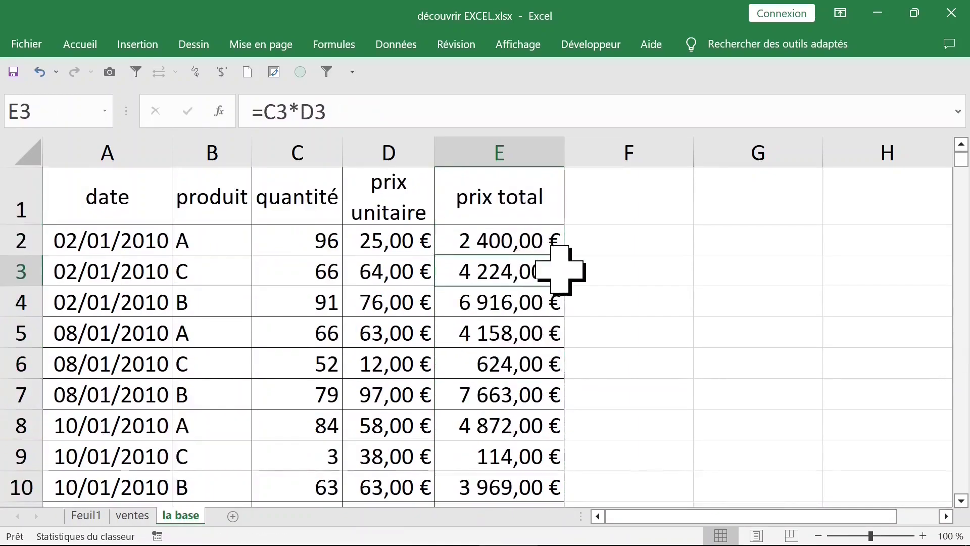
{"action": "key", "text": "ctrl+shift+Down"}
{"action": "key", "text": "Delete"}
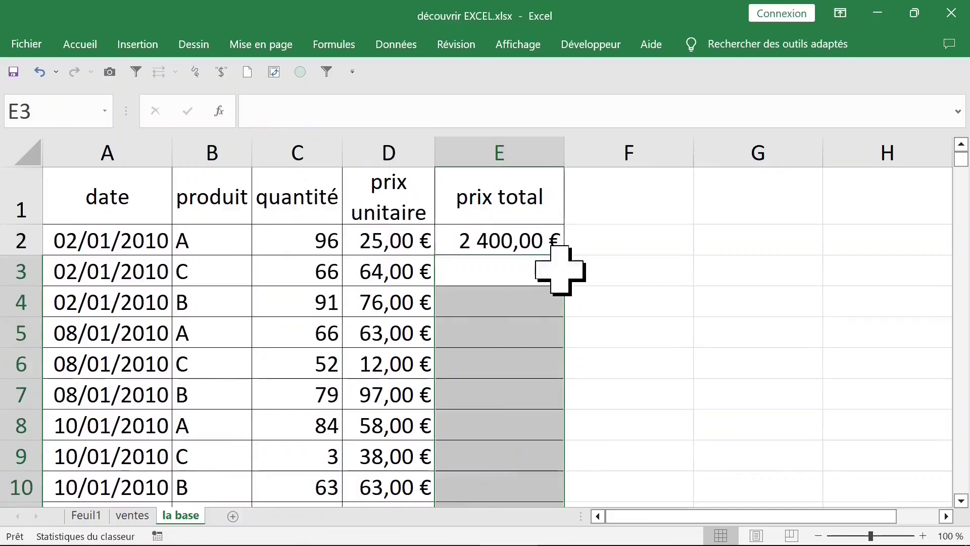
Fill the =C2*D2 formula down from E2 and check it reaches row 439
{"action": "left_click", "coordinate": [558, 248]}
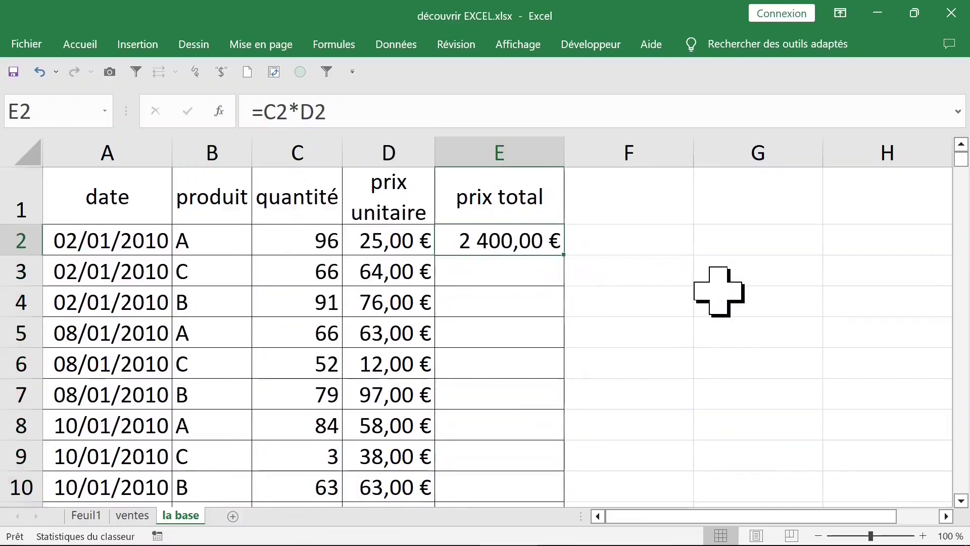
{"action": "scroll", "coordinate": [718, 292], "scroll_direction": "up", "scroll_amount": 3, "text": "ctrl"}
{"action": "scroll", "coordinate": [718, 292], "scroll_direction": "up", "scroll_amount": 3, "text": "ctrl"}
{"action": "scroll", "coordinate": [718, 291], "scroll_direction": "up", "scroll_amount": 3, "text": "ctrl"}
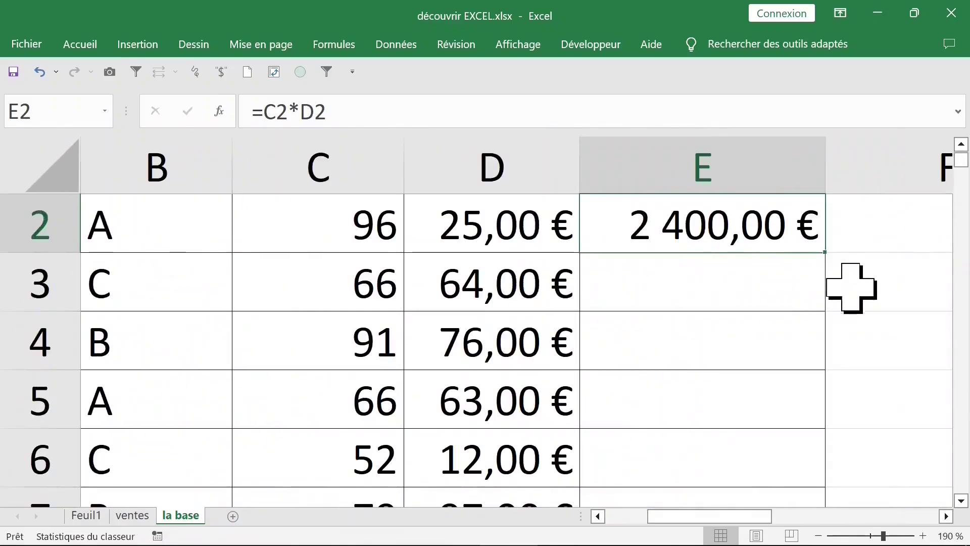
{"action": "double_click", "coordinate": [828, 255]}
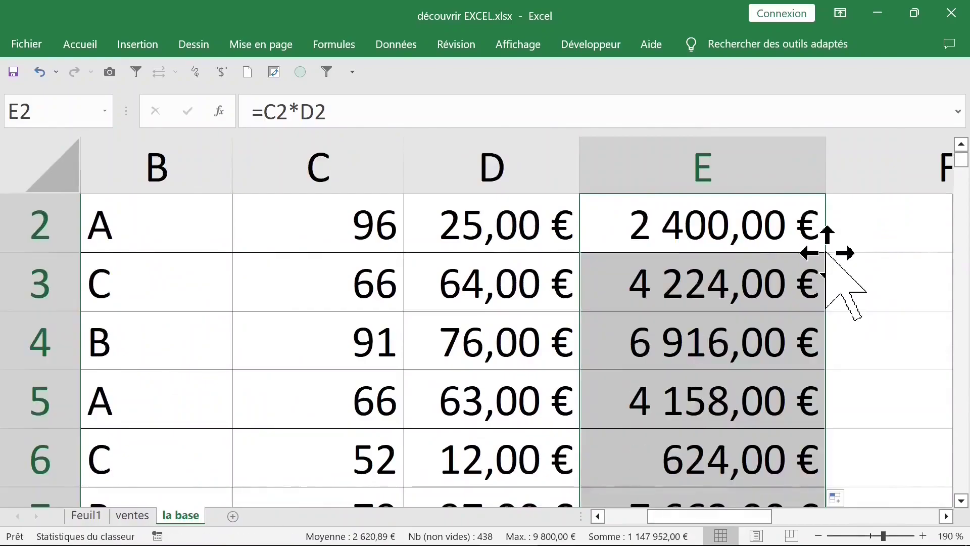
{"action": "left_click", "coordinate": [761, 281]}
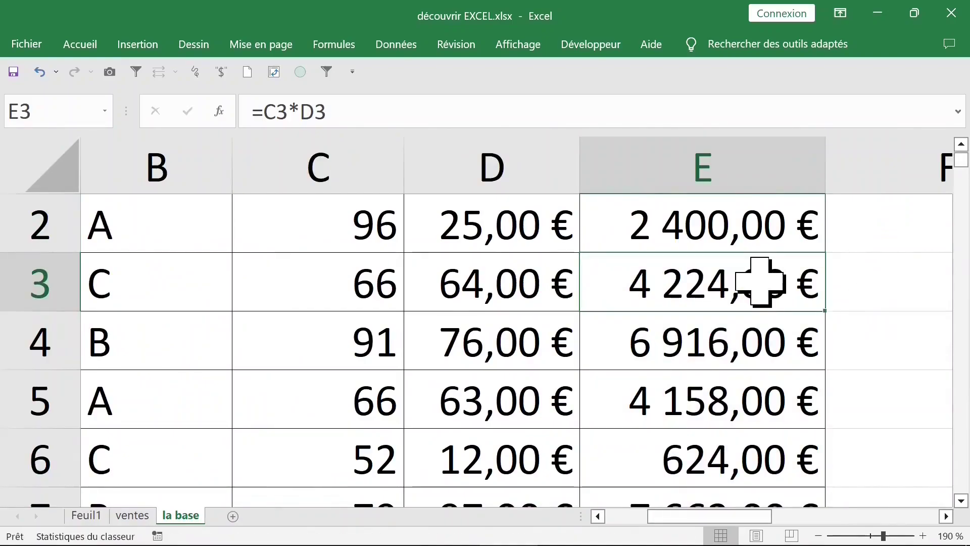
{"action": "key", "text": "ctrl+Down"}
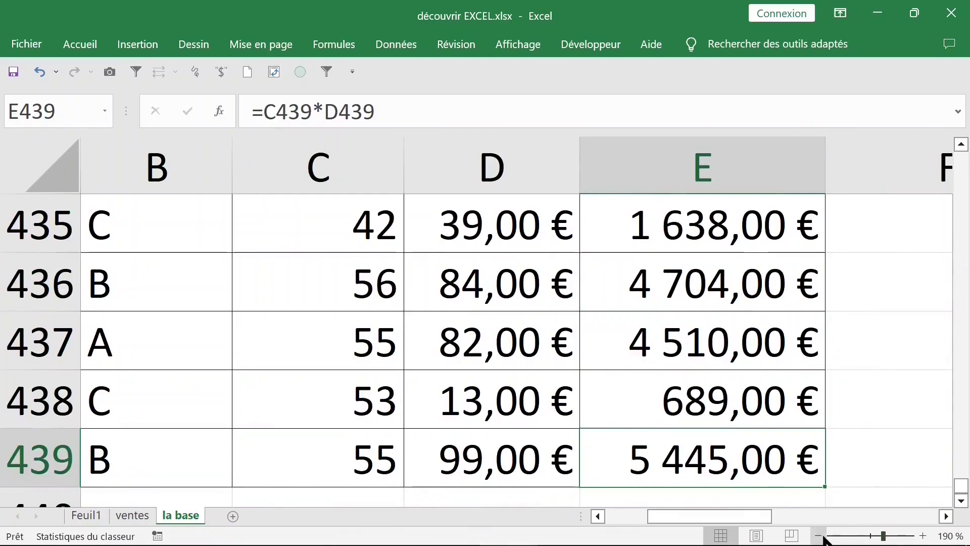
Zoom the sheet back out to 90% and confirm the last total in row 439
{"action": "left_click", "coordinate": [818, 535]}
{"action": "left_click", "coordinate": [818, 536]}
{"action": "left_click", "coordinate": [818, 535]}
{"action": "left_click", "coordinate": [819, 535]}
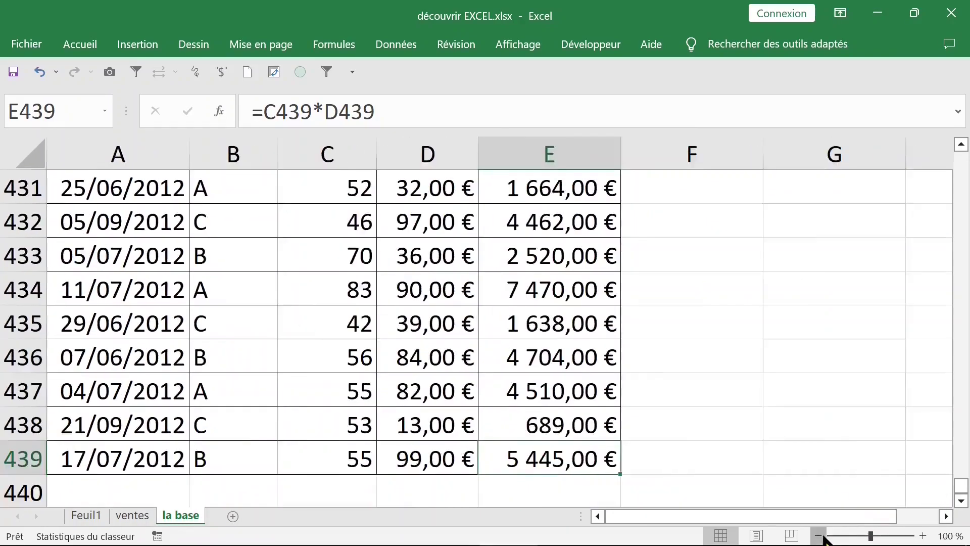
{"action": "left_click", "coordinate": [819, 535]}
{"action": "left_click", "coordinate": [445, 372]}
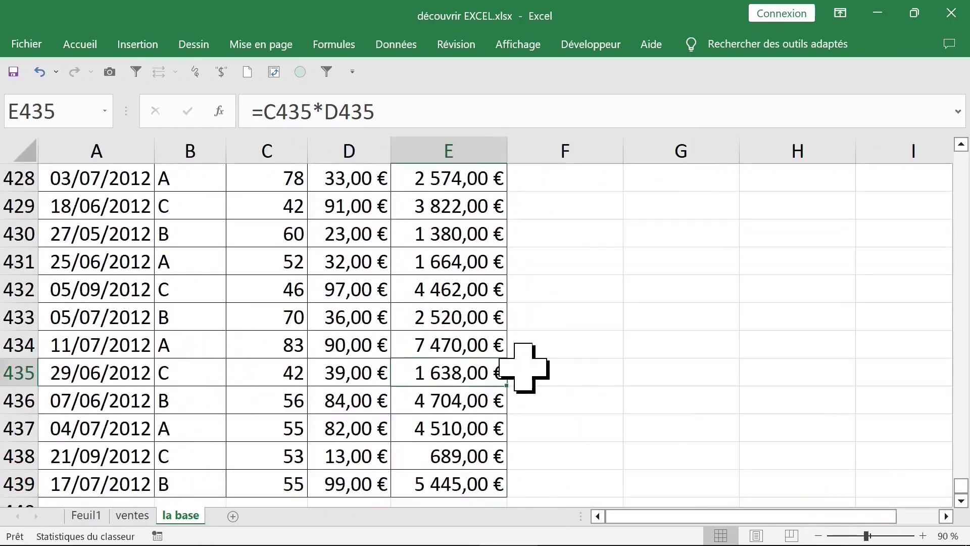
{"action": "key", "text": "ctrl+Down"}
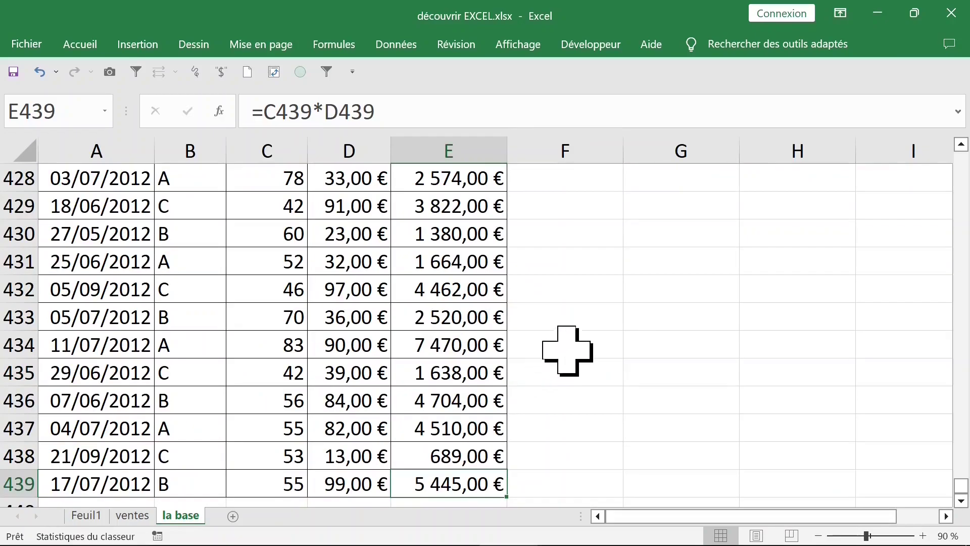
Give header cells A1:E1 a light green fill and bold text
{"action": "key", "text": "ctrl+Home"}
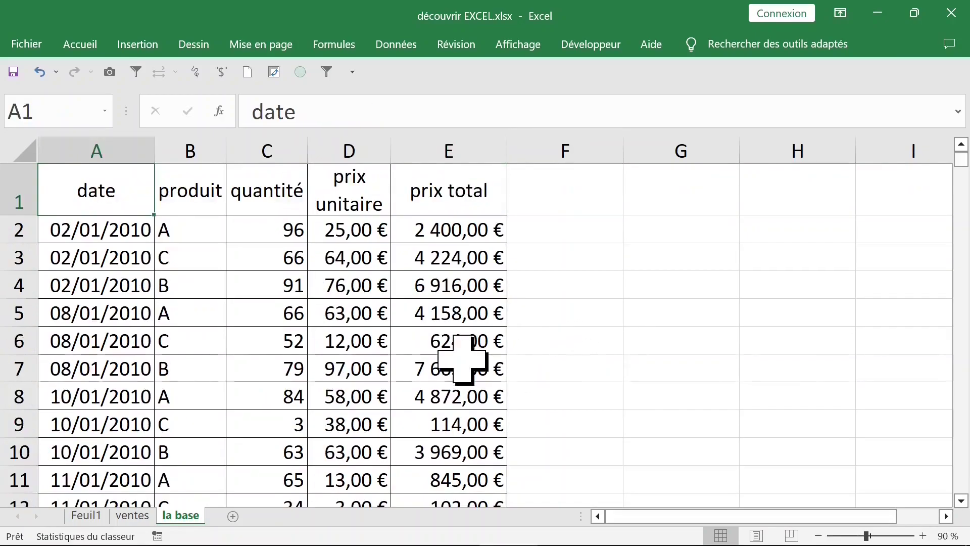
{"action": "key", "text": "Down"}
{"action": "key", "text": "Right"}
{"action": "key", "text": "Right"}
{"action": "key", "text": "Right"}
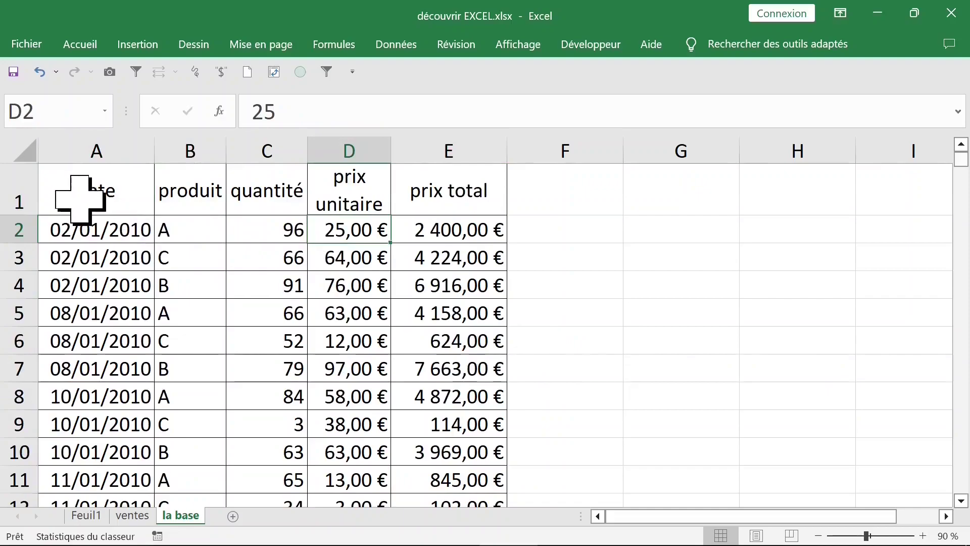
{"action": "left_click_drag", "start_coordinate": [85, 195], "coordinate": [433, 186]}
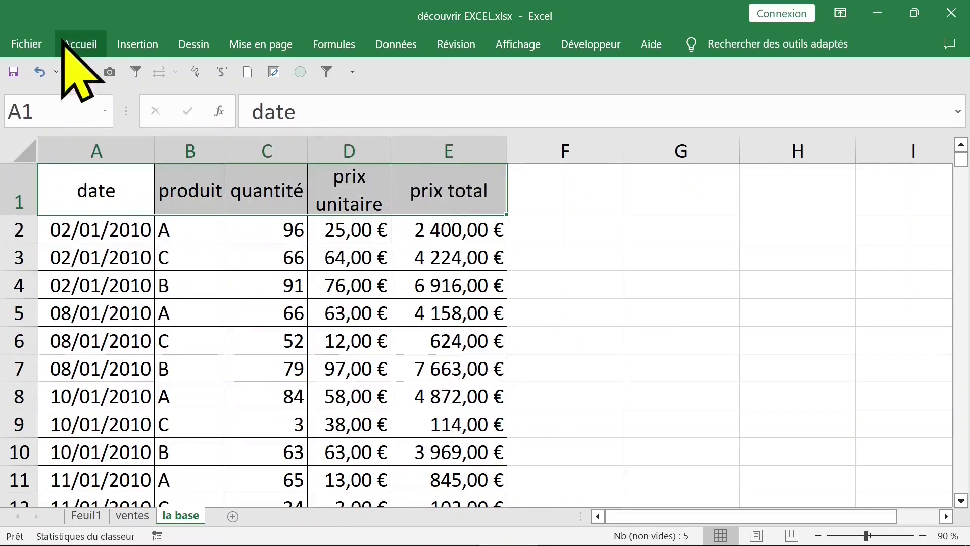
{"action": "left_click", "coordinate": [79, 44]}
{"action": "left_click", "coordinate": [240, 106]}
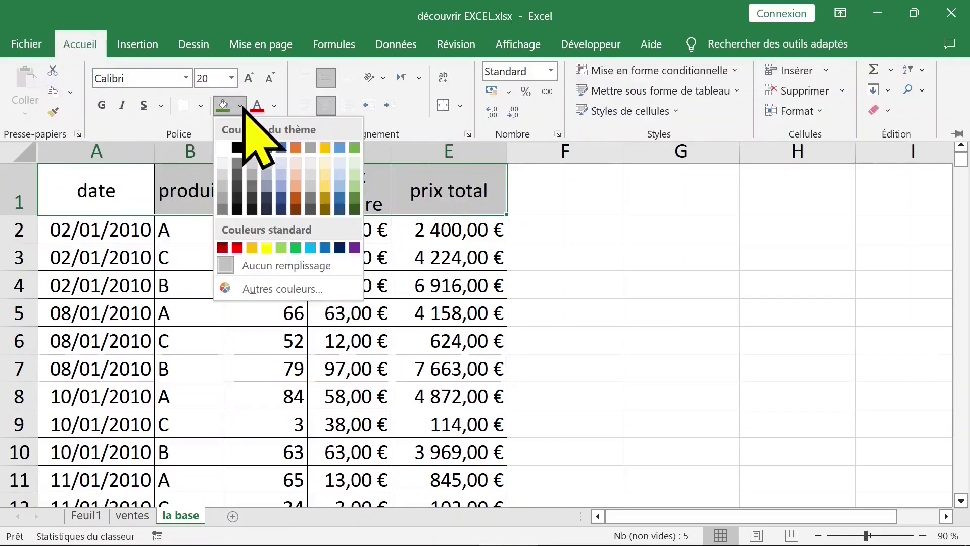
{"action": "left_click", "coordinate": [354, 163]}
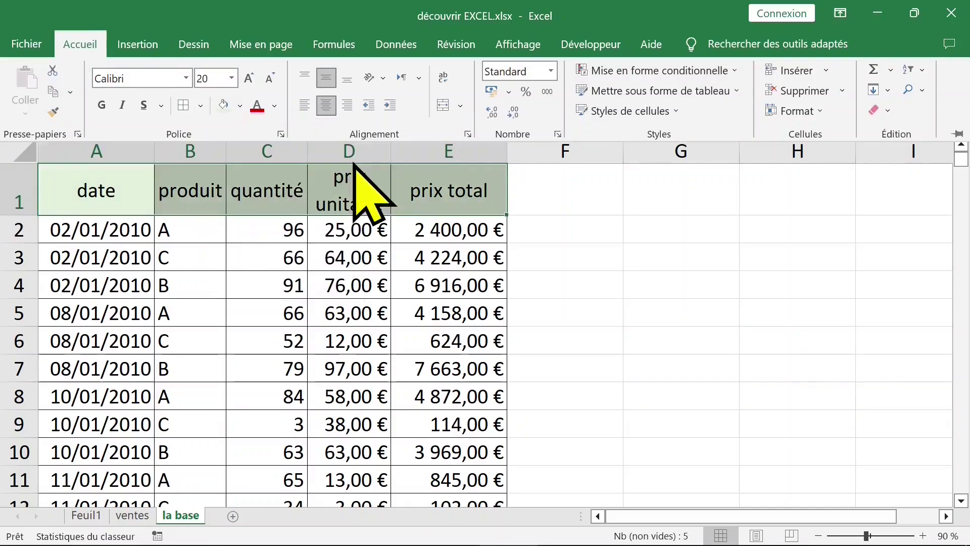
{"action": "left_click", "coordinate": [103, 106]}
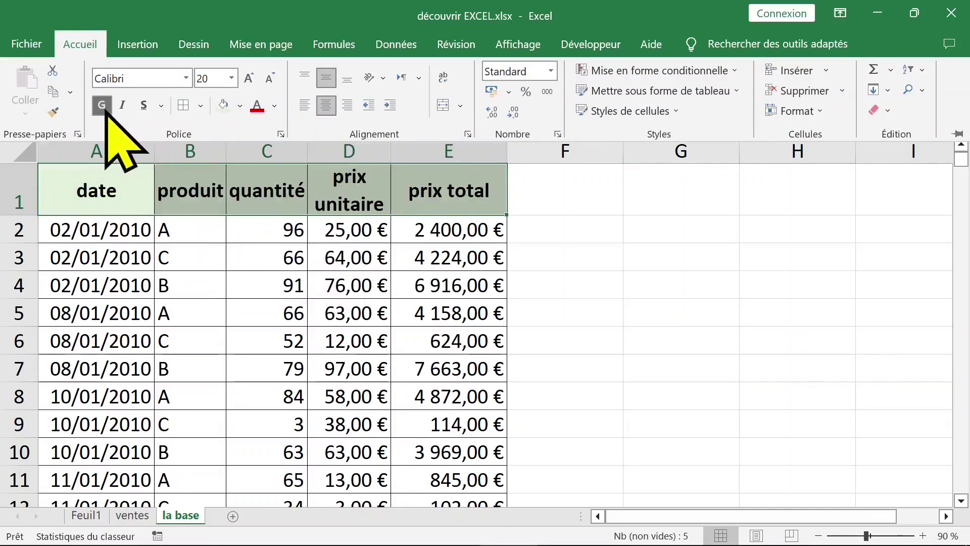
{"action": "left_click", "coordinate": [205, 238]}
Save the workbook 'découvrir EXCEL.xlsx'
{"action": "left_click", "coordinate": [134, 230]}
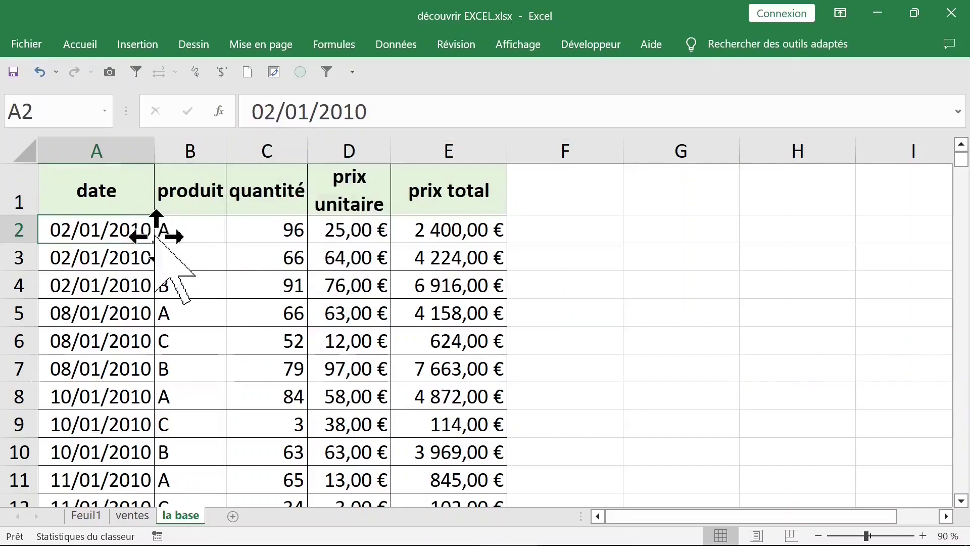
{"action": "left_click", "coordinate": [300, 236]}
{"action": "left_click", "coordinate": [384, 277]}
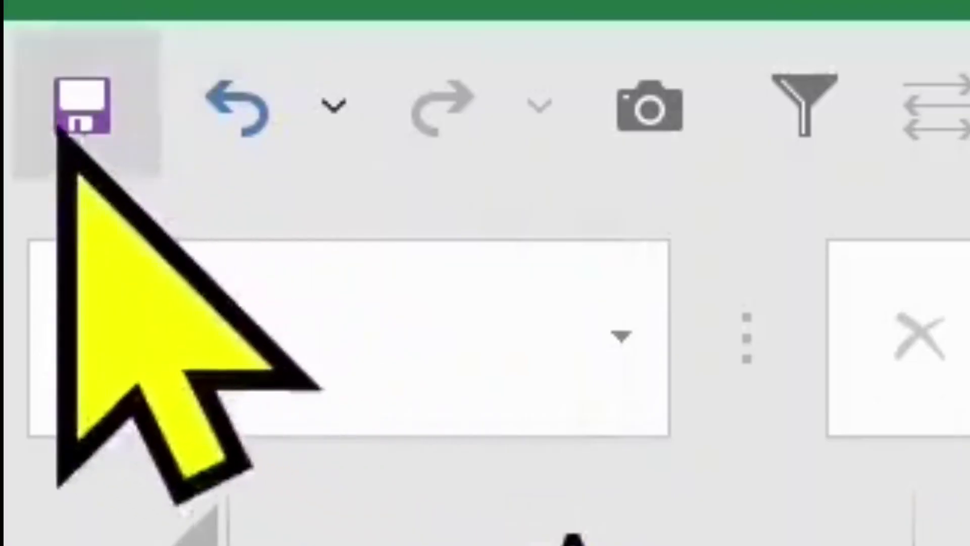
{"action": "left_click", "coordinate": [56, 129]}
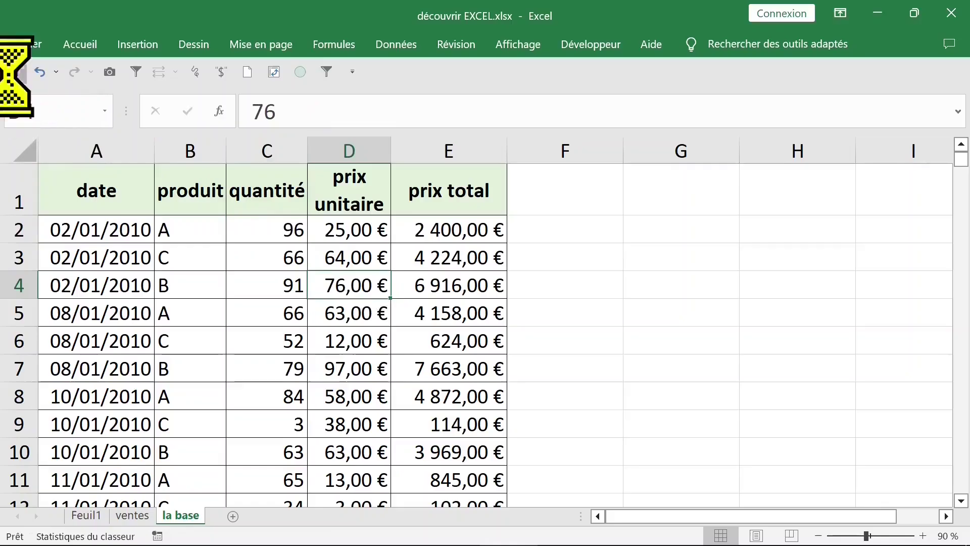
{"action": "left_click", "coordinate": [278, 227]}
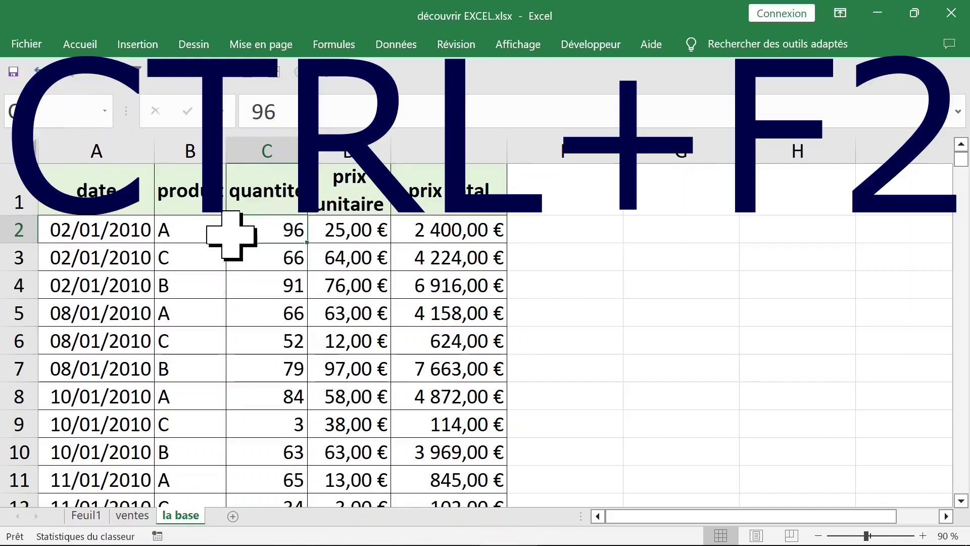
Review the 16-page print preview, then return to the 'la base' sheet
{"action": "scroll", "coordinate": [338, 249], "scroll_direction": "down", "scroll_amount": 2}
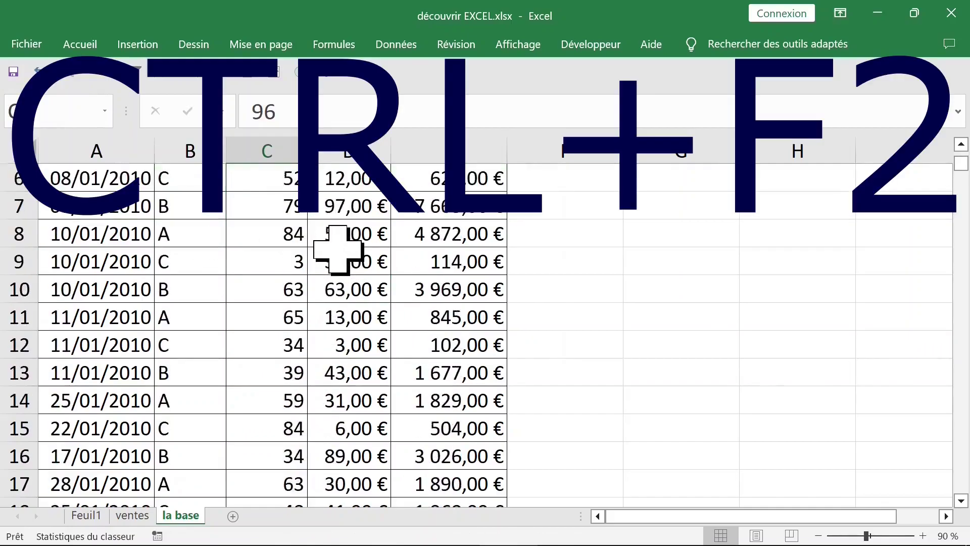
{"action": "key", "text": "ctrl+F2"}
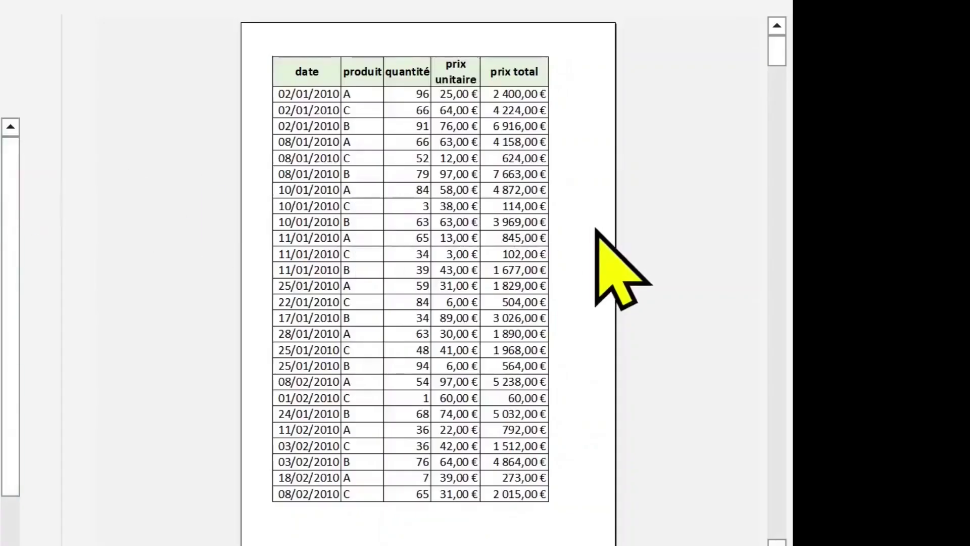
{"action": "scroll", "coordinate": [596, 232], "scroll_direction": "down", "scroll_amount": 4}
{"action": "scroll", "coordinate": [596, 233], "scroll_direction": "down", "scroll_amount": 4}
{"action": "scroll", "coordinate": [596, 230], "scroll_direction": "down", "scroll_amount": 4}
{"action": "scroll", "coordinate": [596, 230], "scroll_direction": "down", "scroll_amount": 3}
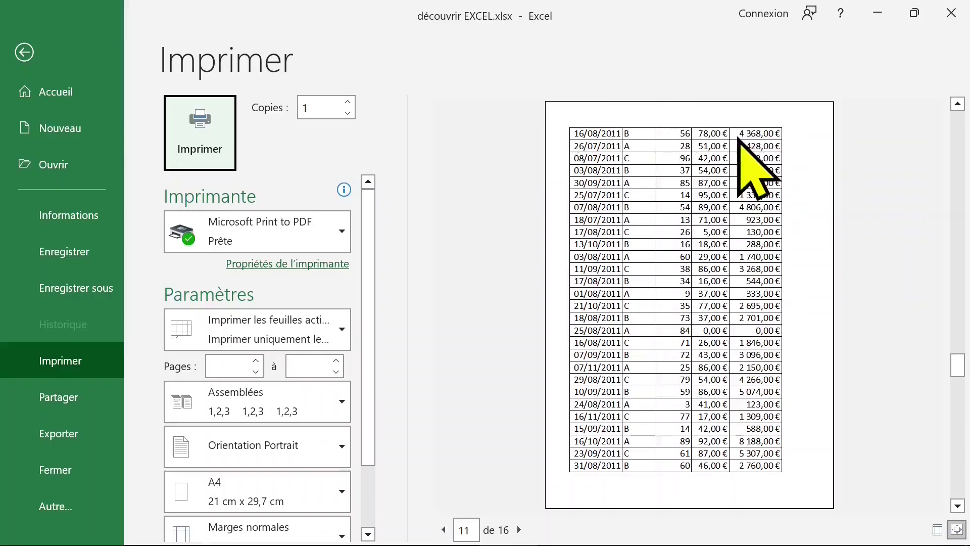
{"action": "key", "text": "Escape"}
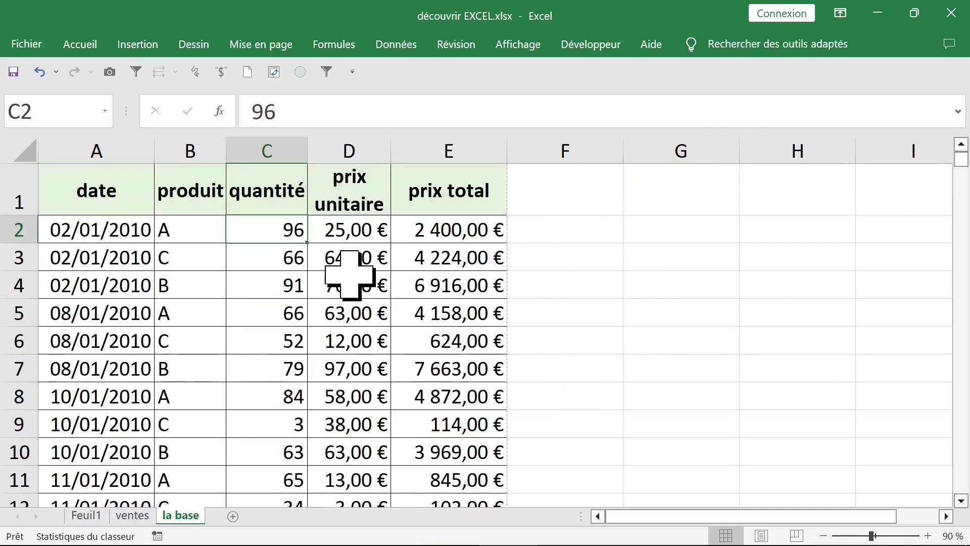
Set Lignes à répéter en haut to $1:$1 in the print titles settings
{"action": "left_click", "coordinate": [338, 257]}
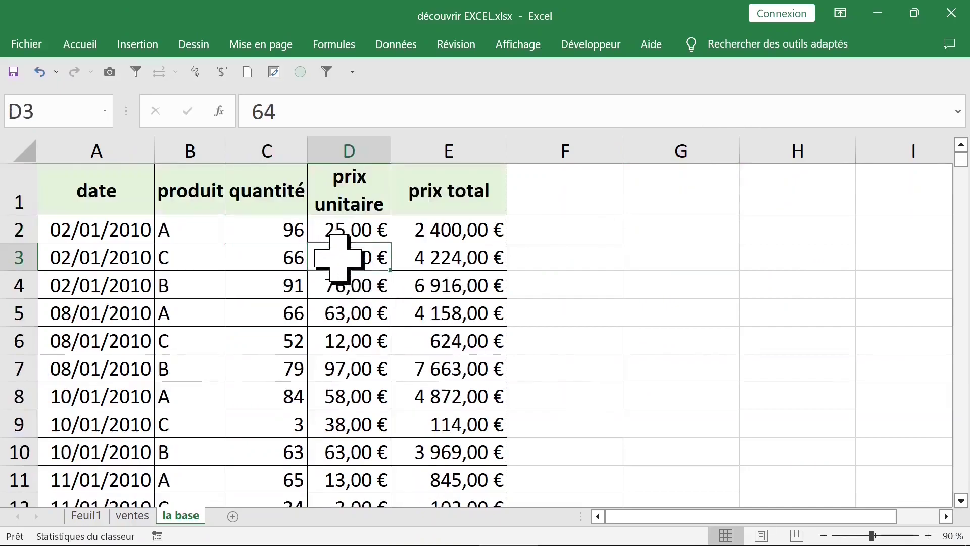
{"action": "left_click", "coordinate": [263, 42]}
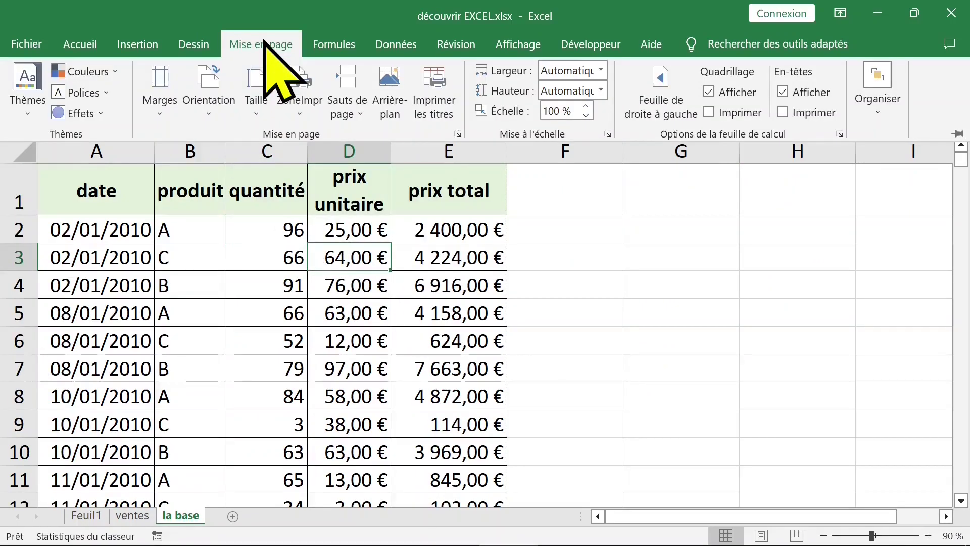
{"action": "left_click", "coordinate": [436, 96]}
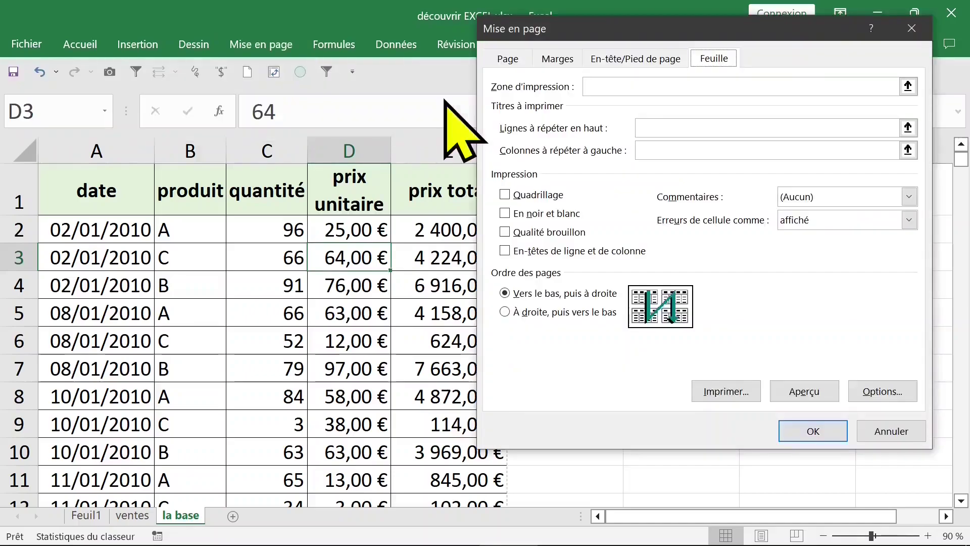
{"action": "left_click", "coordinate": [622, 90]}
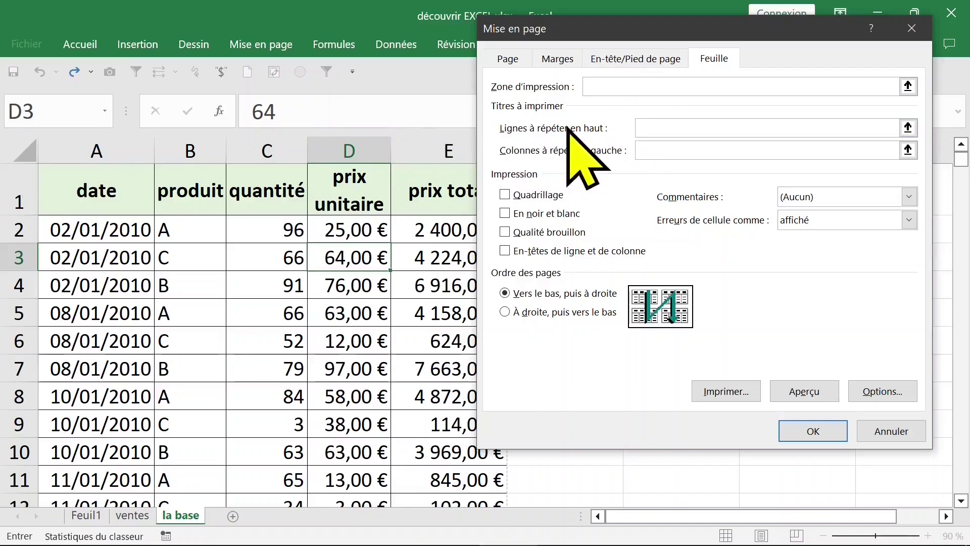
{"action": "left_click", "coordinate": [640, 128]}
{"action": "left_click", "coordinate": [31, 186]}
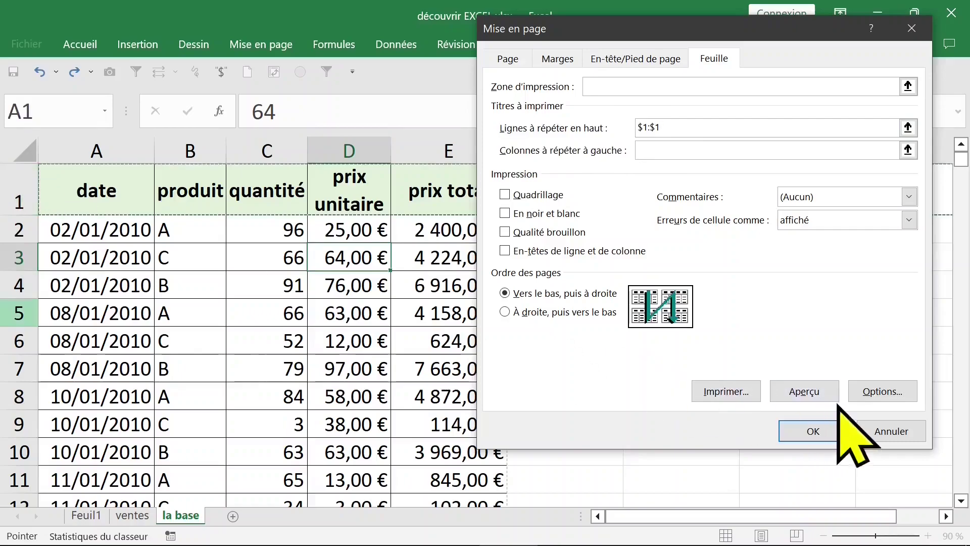
Preview all 17 pages with the repeated header row, then close the preview
{"action": "left_click", "coordinate": [808, 392]}
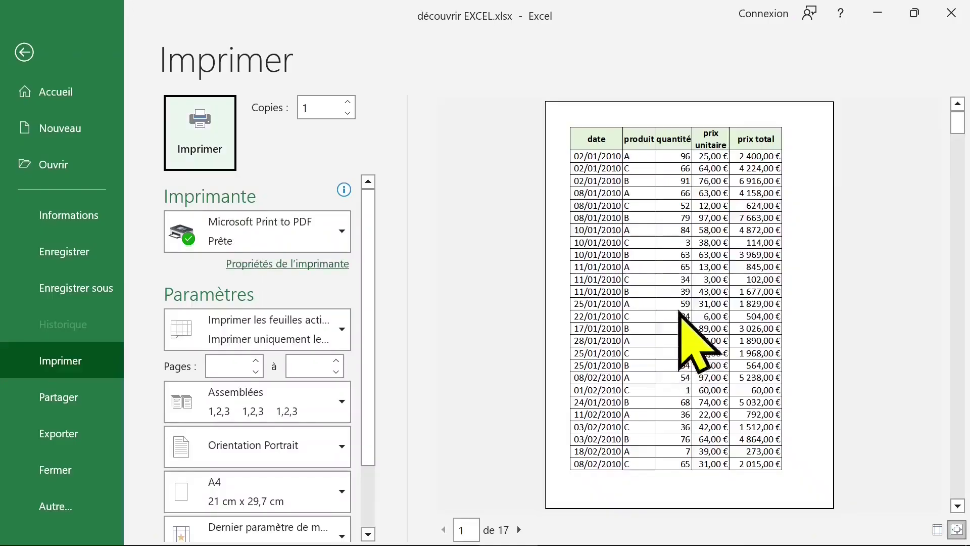
{"action": "scroll", "coordinate": [772, 300], "scroll_direction": "down", "scroll_amount": 1}
{"action": "scroll", "coordinate": [772, 300], "scroll_direction": "down", "scroll_amount": 3}
{"action": "scroll", "coordinate": [771, 300], "scroll_direction": "down", "scroll_amount": 3}
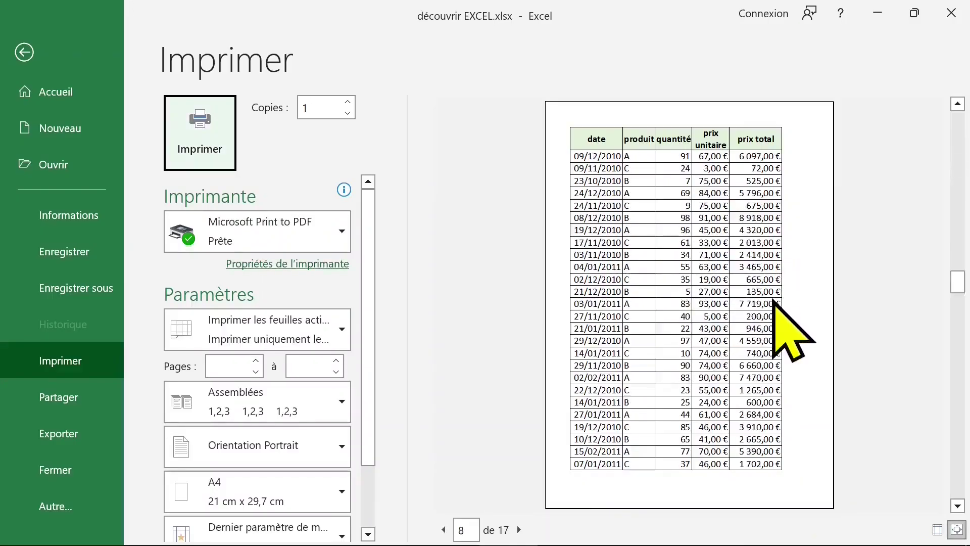
{"action": "scroll", "coordinate": [772, 300], "scroll_direction": "down", "scroll_amount": 3}
{"action": "scroll", "coordinate": [773, 299], "scroll_direction": "down", "scroll_amount": 4}
{"action": "scroll", "coordinate": [773, 300], "scroll_direction": "down", "scroll_amount": 2}
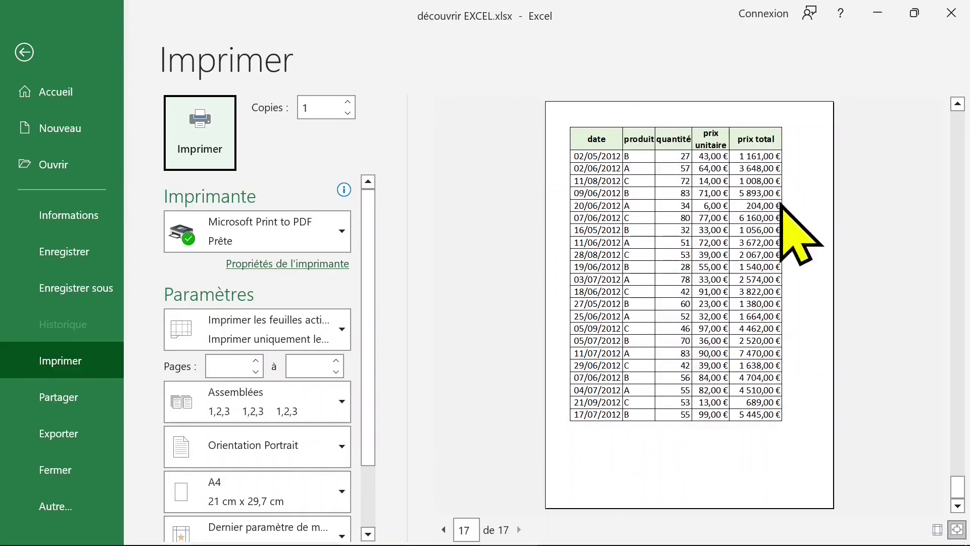
{"action": "key", "text": "Escape"}
{"action": "left_click", "coordinate": [362, 233]}
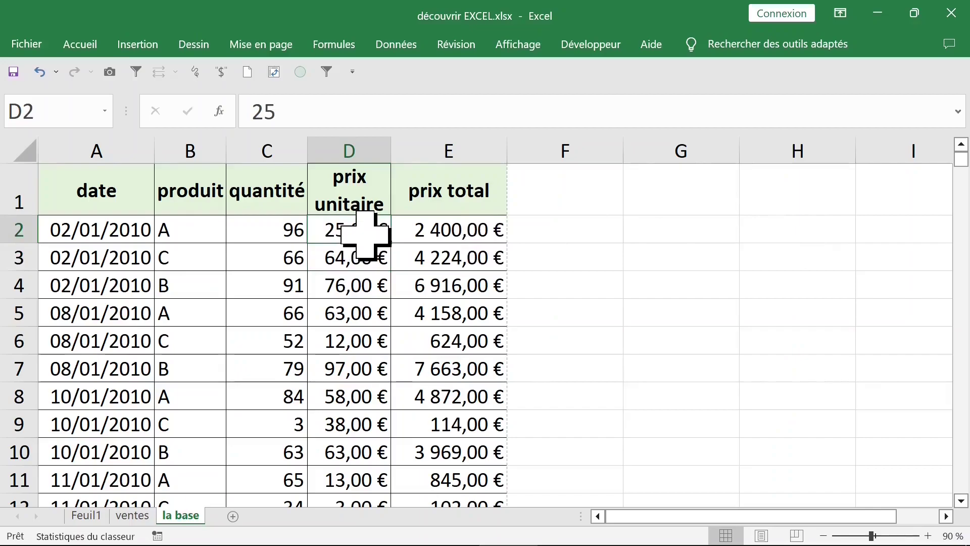
Hide rows 3 to 8 through the row header menu
{"action": "left_click", "coordinate": [139, 45]}
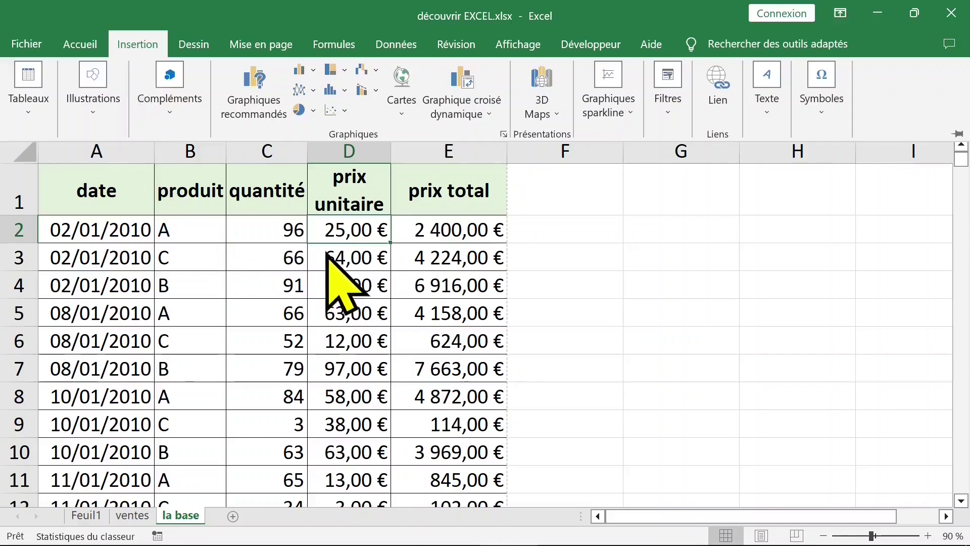
{"action": "left_click", "coordinate": [436, 254]}
{"action": "left_click_drag", "start_coordinate": [18, 257], "coordinate": [17, 396]}
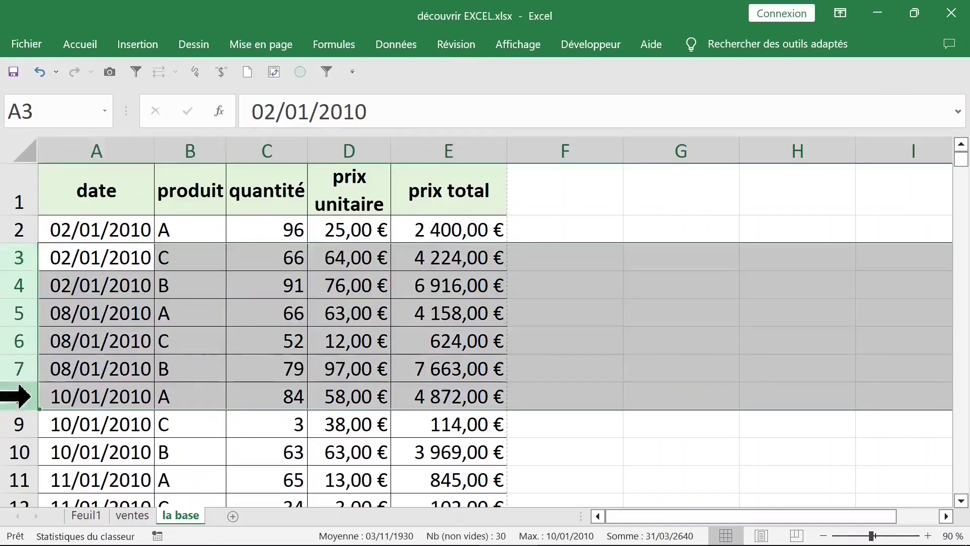
{"action": "right_click", "coordinate": [22, 263]}
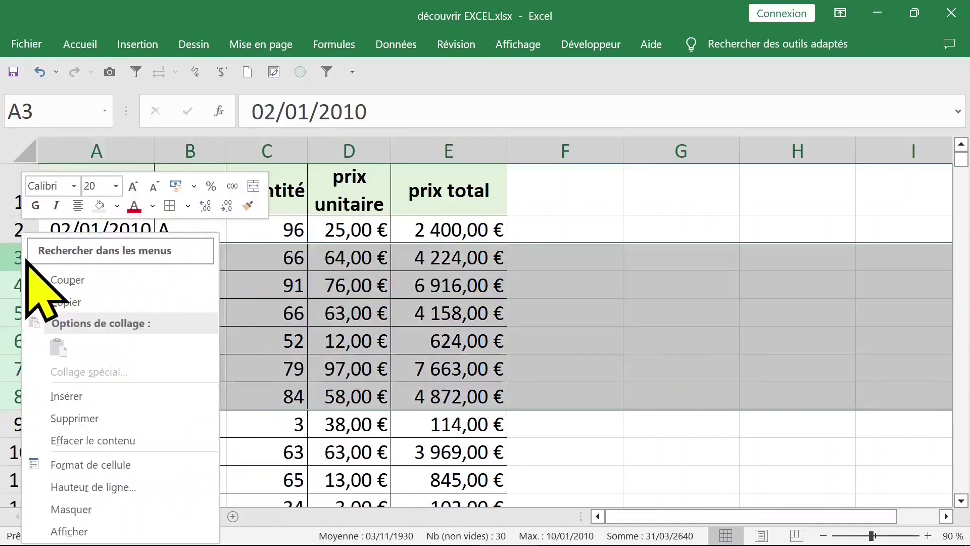
{"action": "left_click", "coordinate": [114, 502]}
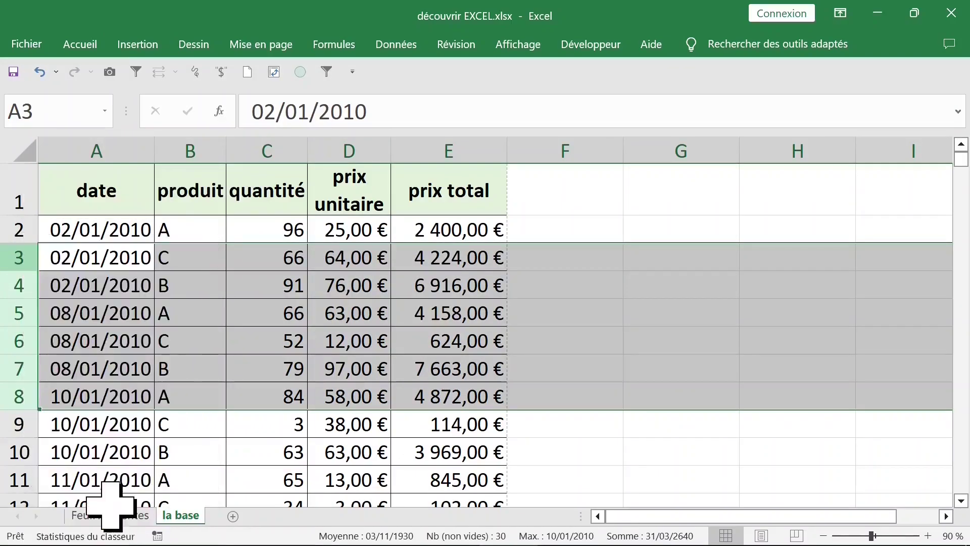
{"action": "left_click", "coordinate": [195, 283]}
Select rows down to 436, then undo an accidental hide of only row 430
{"action": "left_click", "coordinate": [20, 257]}
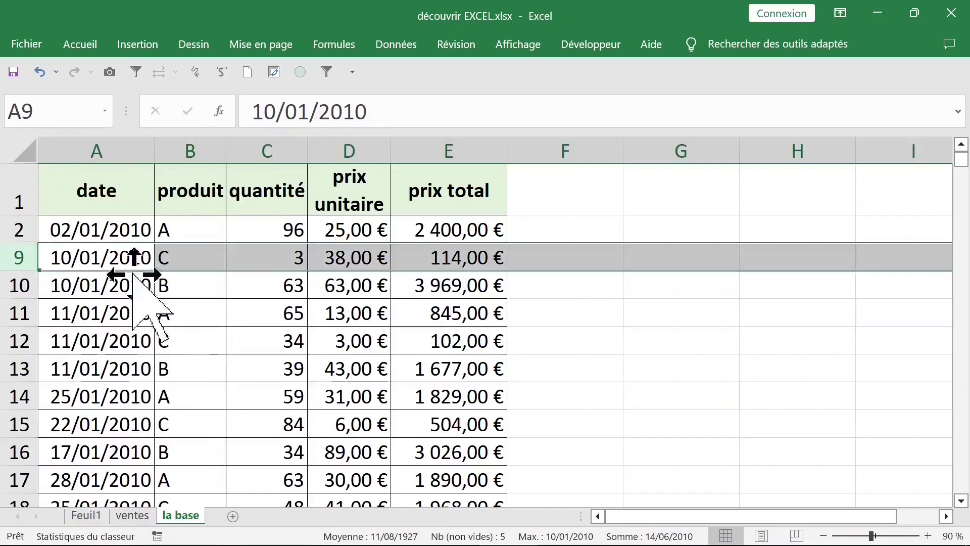
{"action": "left_click", "coordinate": [88, 262]}
{"action": "key", "text": "ctrl+shift+Down"}
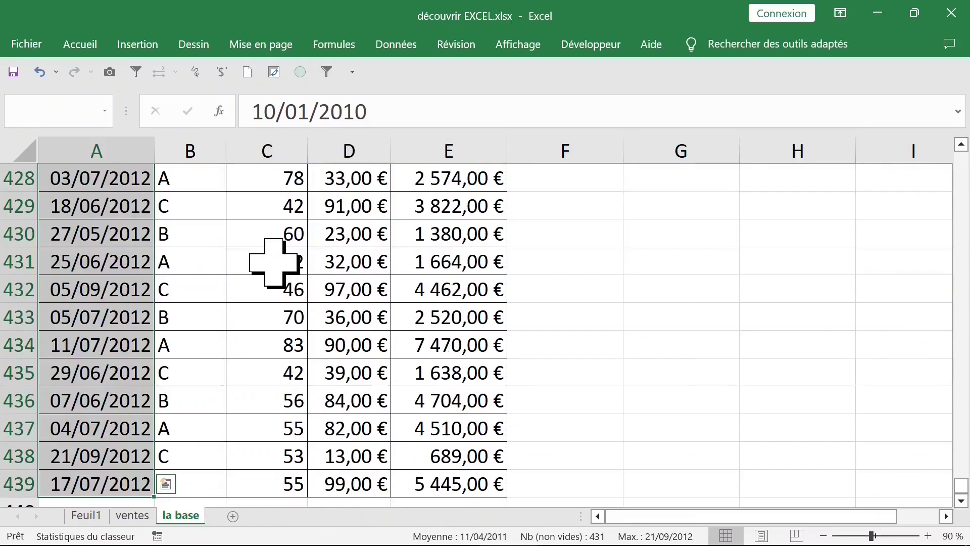
{"action": "key", "text": "shift+Up"}
{"action": "key", "text": "shift+Up"}
{"action": "key", "text": "shift+Up"}
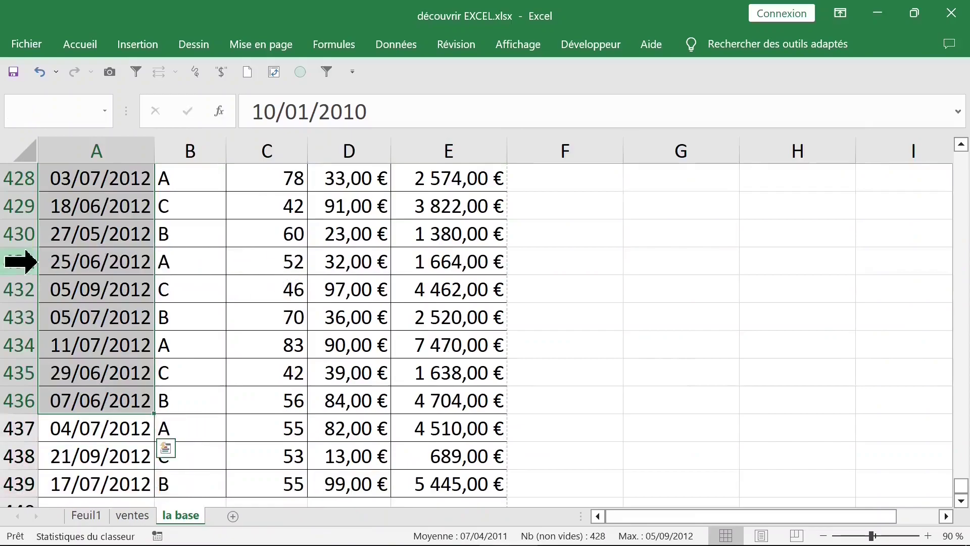
{"action": "right_click", "coordinate": [18, 231]}
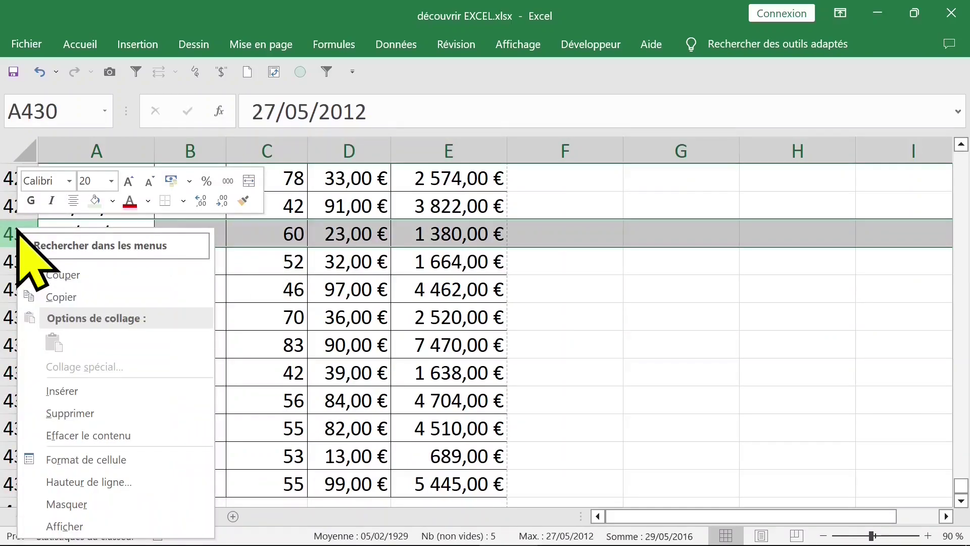
{"action": "left_click", "coordinate": [66, 504]}
{"action": "scroll", "coordinate": [323, 374], "scroll_direction": "up", "scroll_amount": 2}
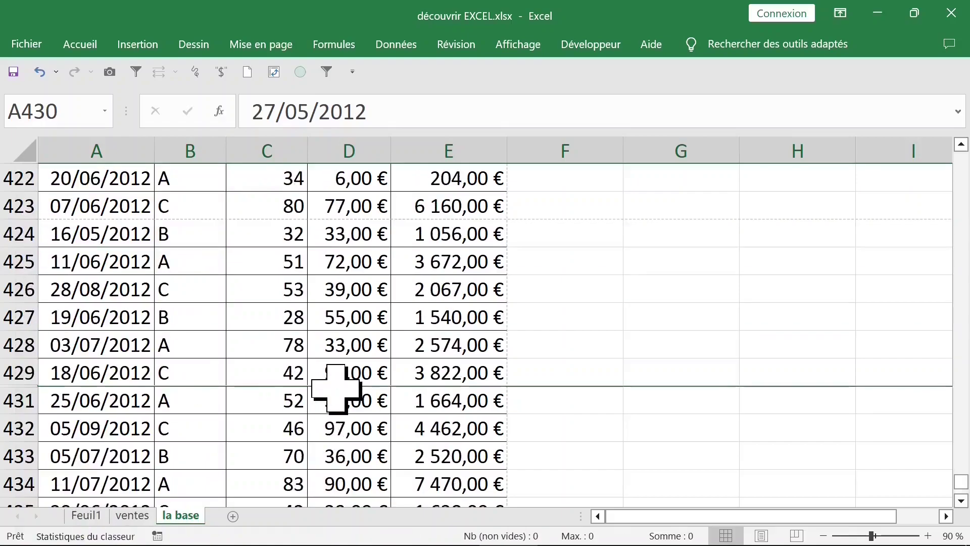
{"action": "key", "text": "ctrl+z"}
{"action": "mouse_move", "coordinate": [961, 480]}
{"action": "left_mouse_down"}
{"action": "mouse_move", "coordinate": [961, 162]}
{"action": "mouse_move", "coordinate": [960, 489]}
{"action": "left_mouse_up"}
Hide rows 9 through 437 with Masquer
{"action": "left_click", "coordinate": [17, 255]}
{"action": "left_click", "coordinate": [19, 429], "text": "shift"}
{"action": "right_click", "coordinate": [10, 234]}
{"action": "left_click", "coordinate": [86, 497]}
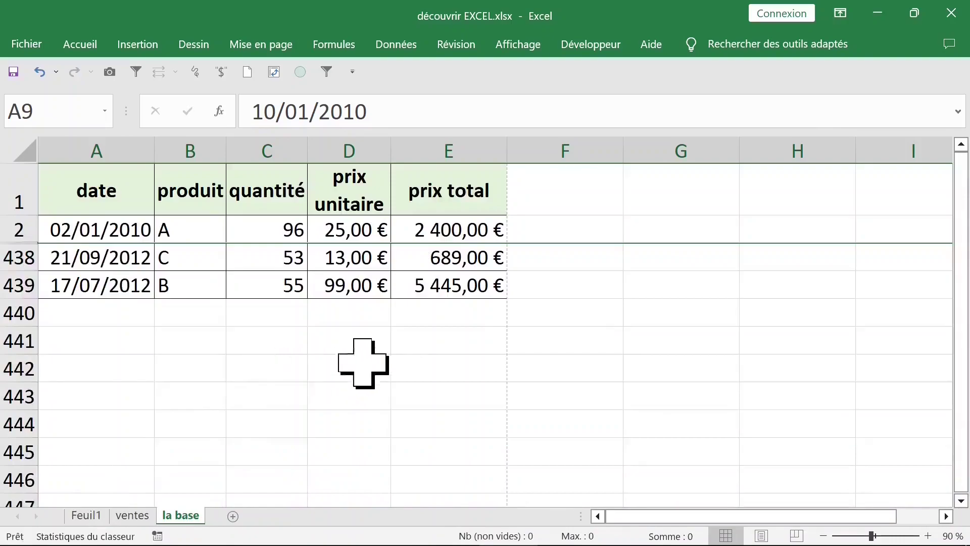
Enter =SOMME(C2:C439) in C441 to total the quantité column as 22266
{"action": "left_click", "coordinate": [282, 329]}
{"action": "type", "text": "="}
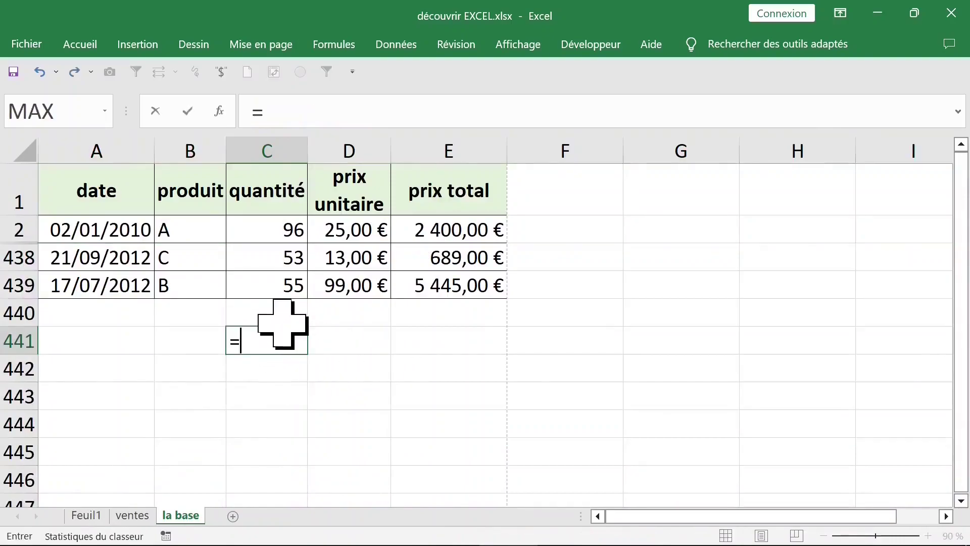
{"action": "type", "text": "somme"}
{"action": "key", "text": "Tab"}
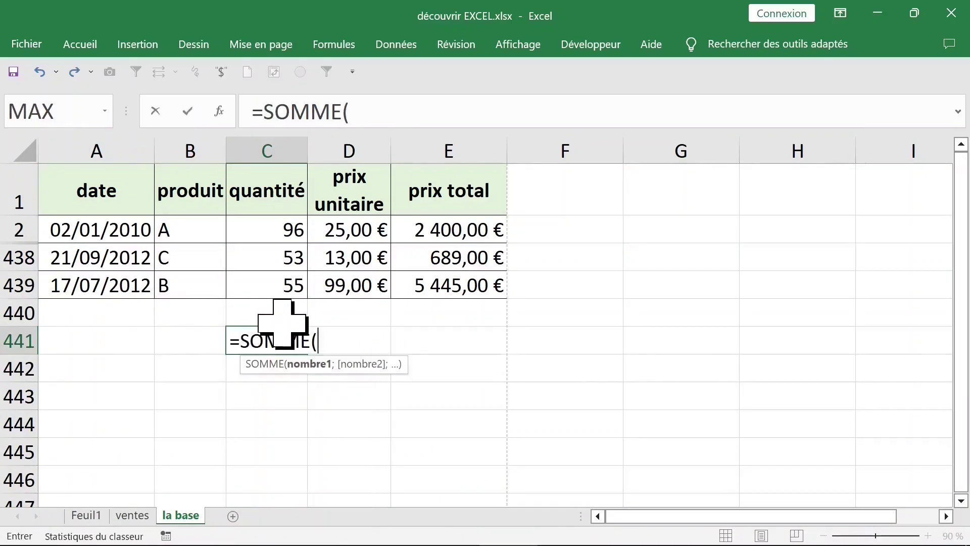
{"action": "left_click_drag", "start_coordinate": [270, 232], "coordinate": [273, 283]}
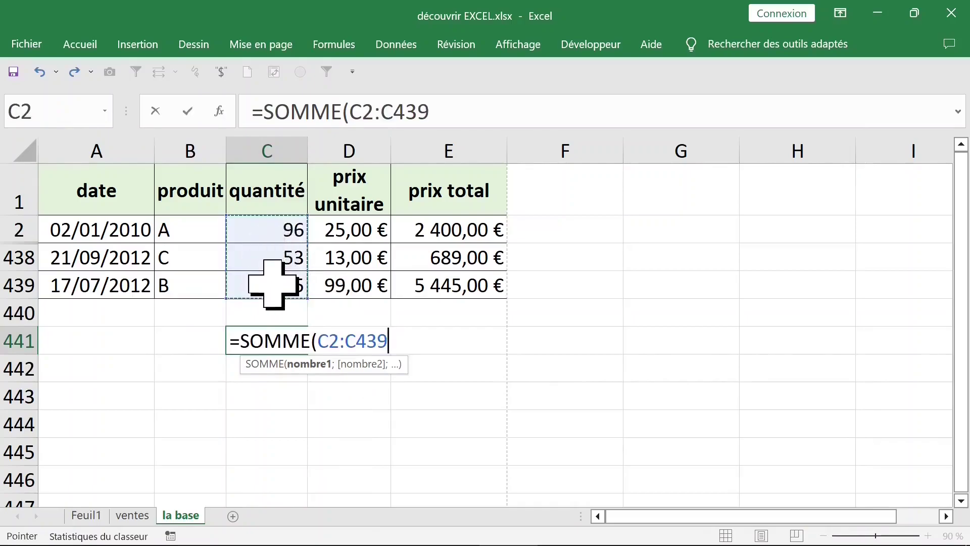
{"action": "key", "text": "Return"}
{"action": "left_click", "coordinate": [281, 334]}
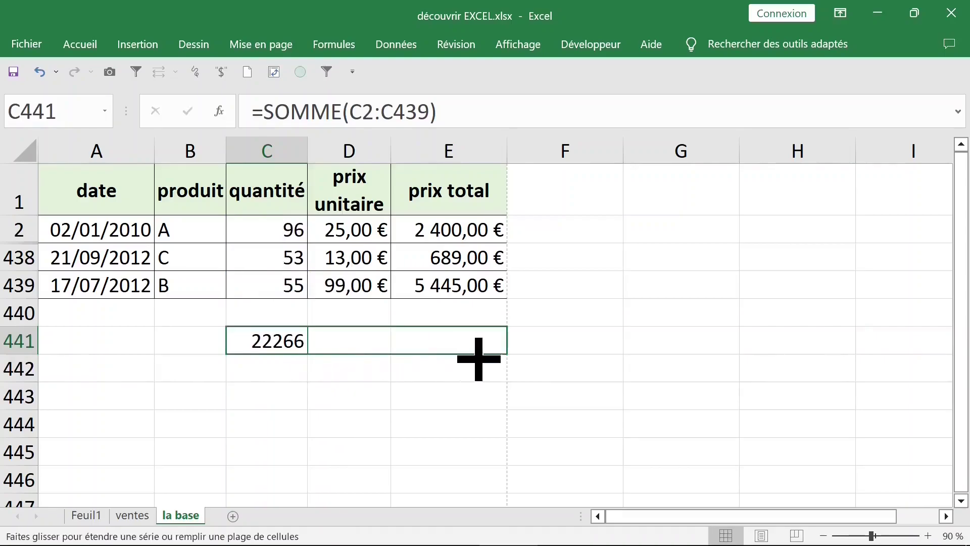
{"action": "left_click_drag", "start_coordinate": [309, 360], "coordinate": [476, 362]}
{"action": "left_click", "coordinate": [384, 350]}
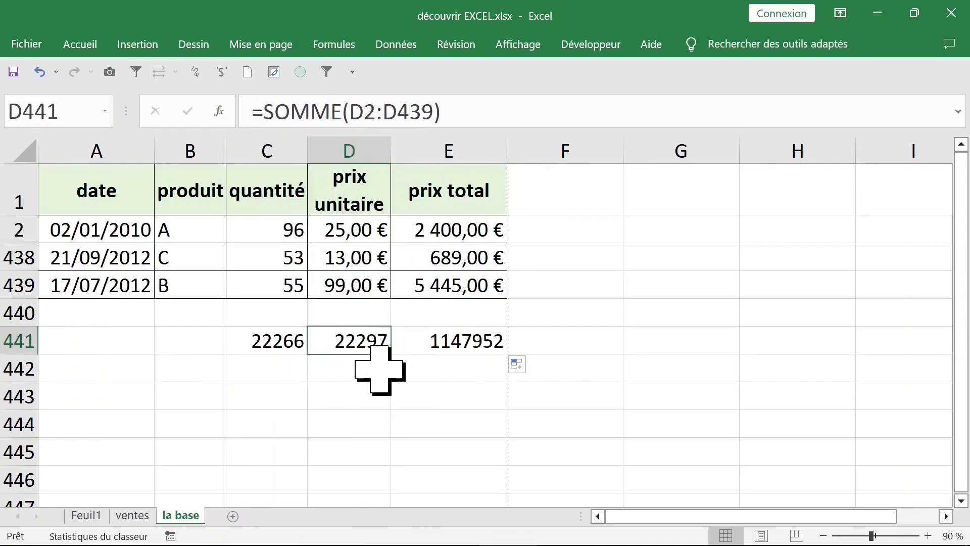
{"action": "left_click", "coordinate": [290, 346]}
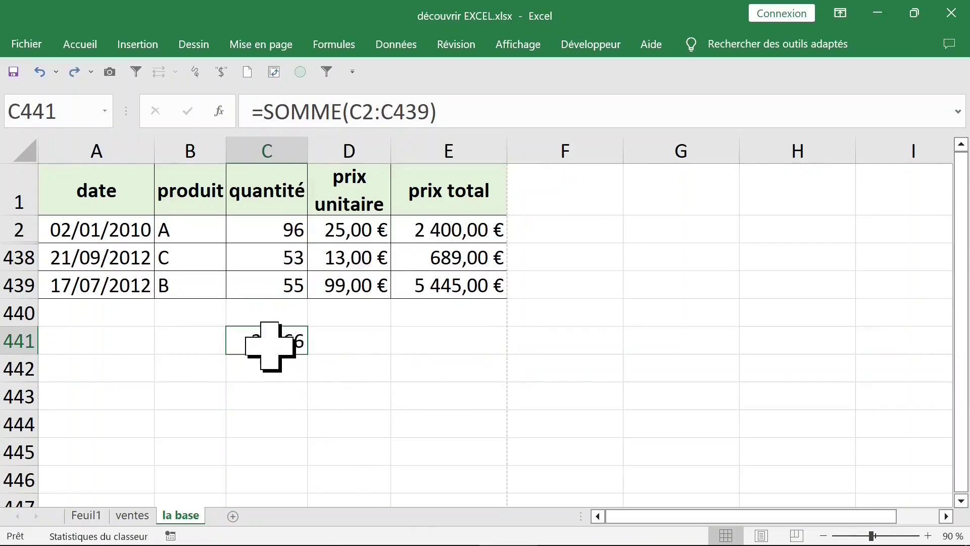
Paste only the C441 formula into D441 via Collage spécial > Formules
{"action": "right_click", "coordinate": [271, 340]}
{"action": "left_click", "coordinate": [333, 160]}
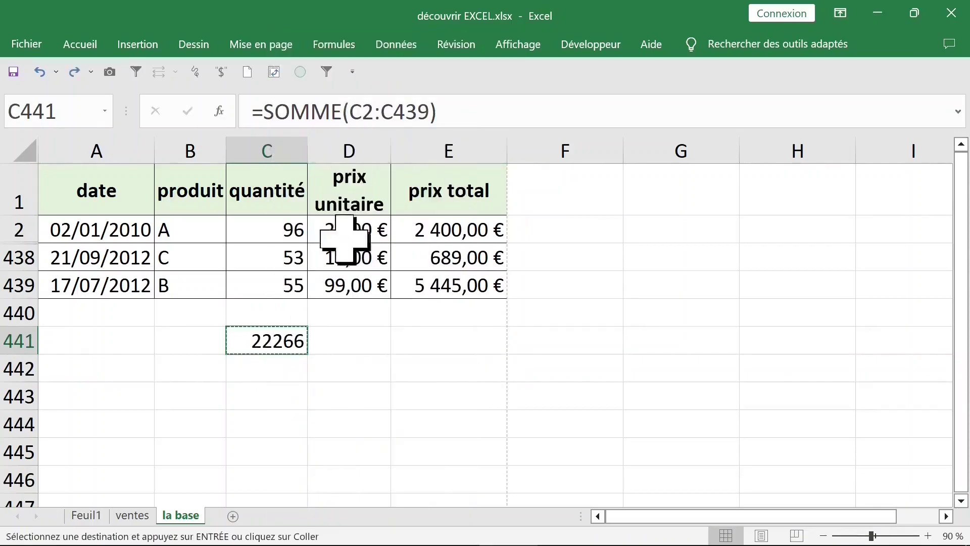
{"action": "left_click", "coordinate": [348, 338]}
{"action": "right_click", "coordinate": [349, 339]}
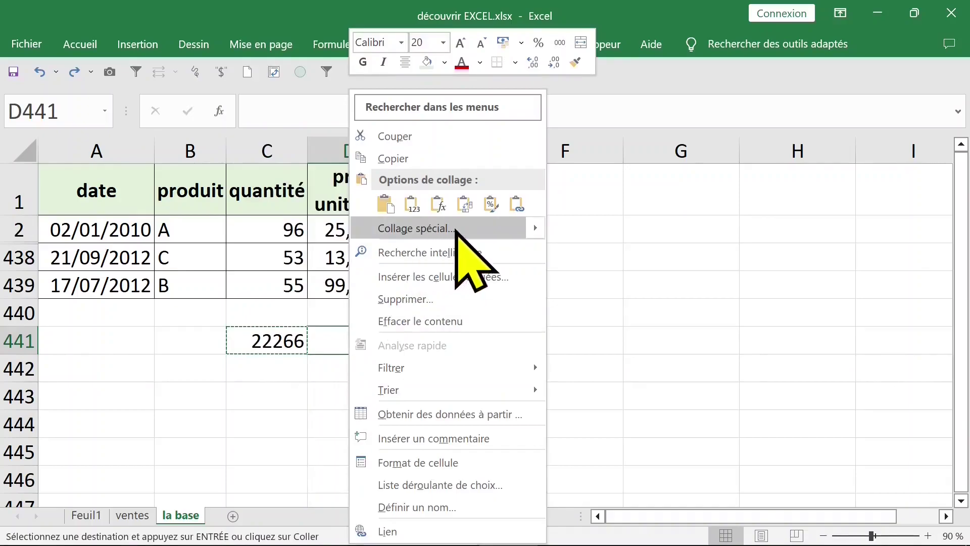
{"action": "left_click", "coordinate": [445, 228]}
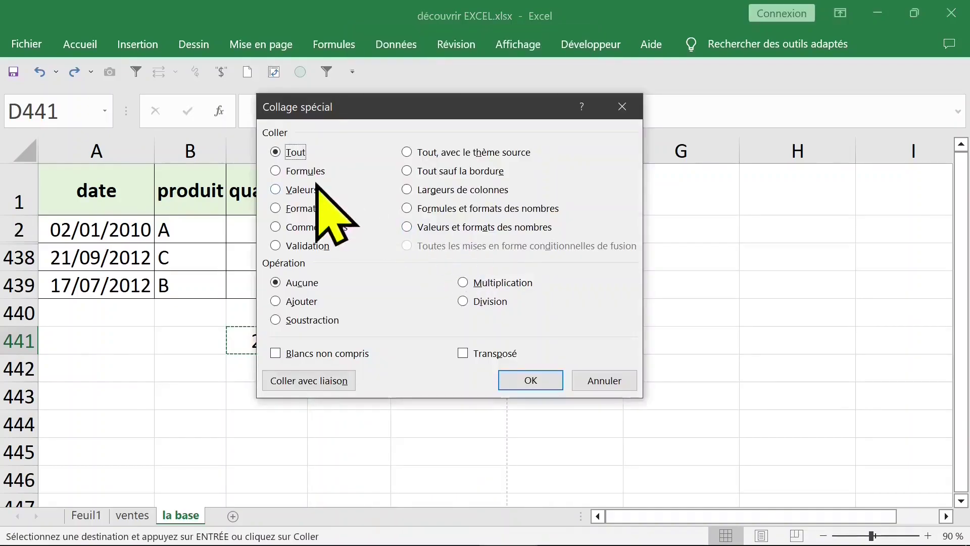
{"action": "left_click", "coordinate": [299, 171]}
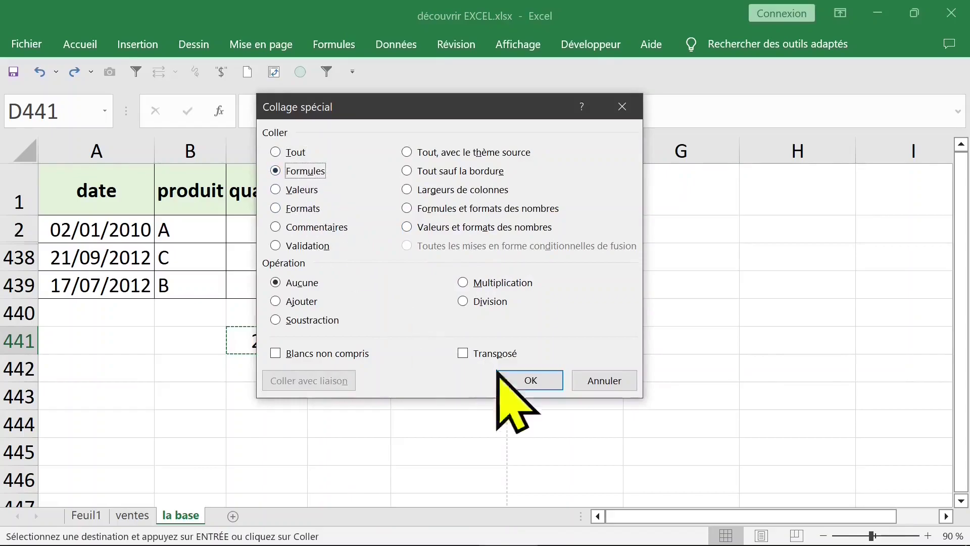
{"action": "left_click", "coordinate": [529, 383]}
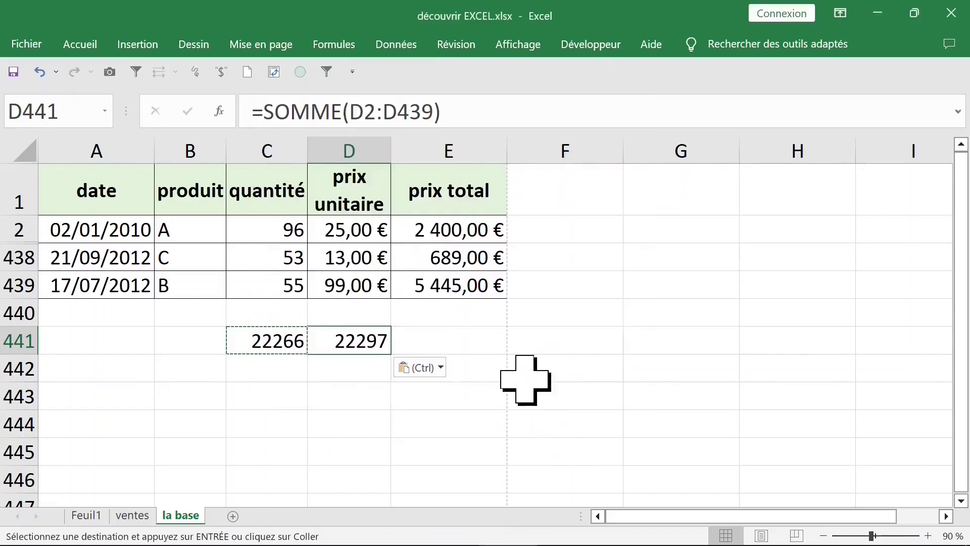
Extend the D441 total into E441, giving 1147952
{"action": "left_click", "coordinate": [427, 341]}
{"action": "left_click", "coordinate": [380, 344]}
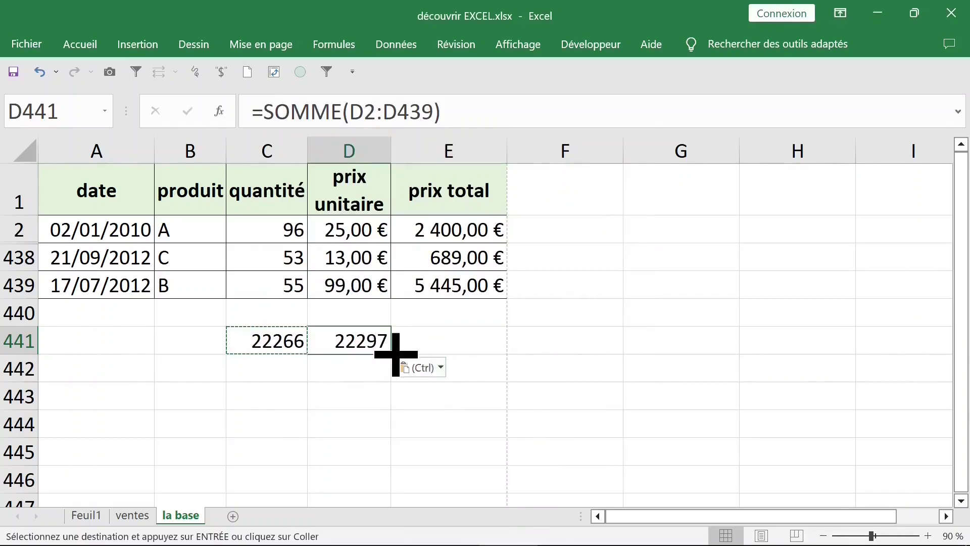
{"action": "left_click_drag", "start_coordinate": [396, 355], "coordinate": [461, 350]}
{"action": "left_click", "coordinate": [382, 289]}
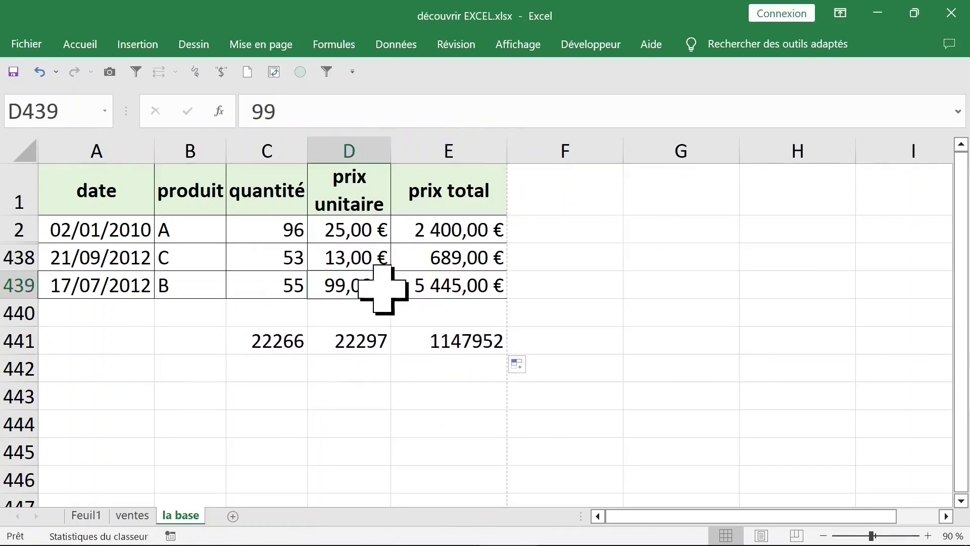
Copy D439's euro format onto D441 and autofit column D, undoing a stray format change
{"action": "left_click", "coordinate": [81, 44]}
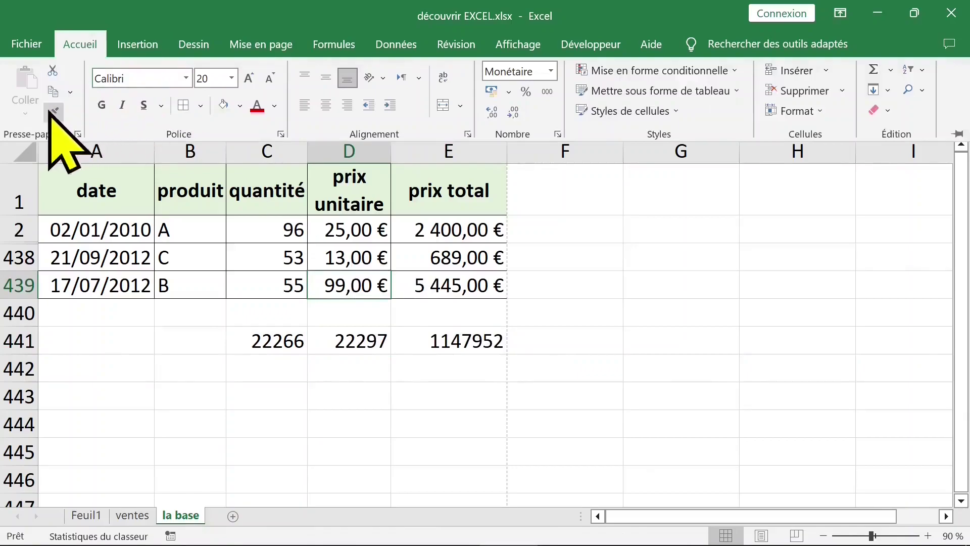
{"action": "left_click", "coordinate": [53, 111]}
{"action": "left_click", "coordinate": [368, 341]}
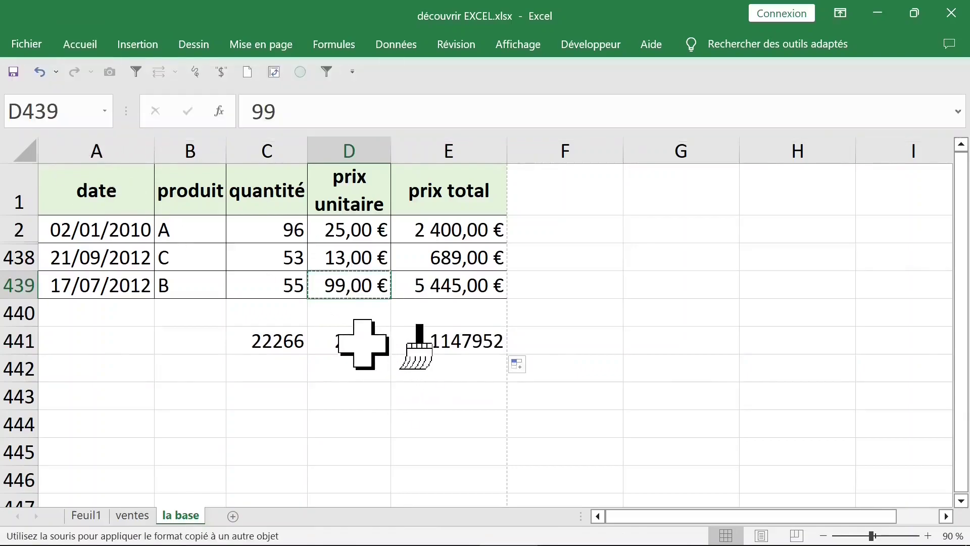
{"action": "left_click", "coordinate": [447, 346]}
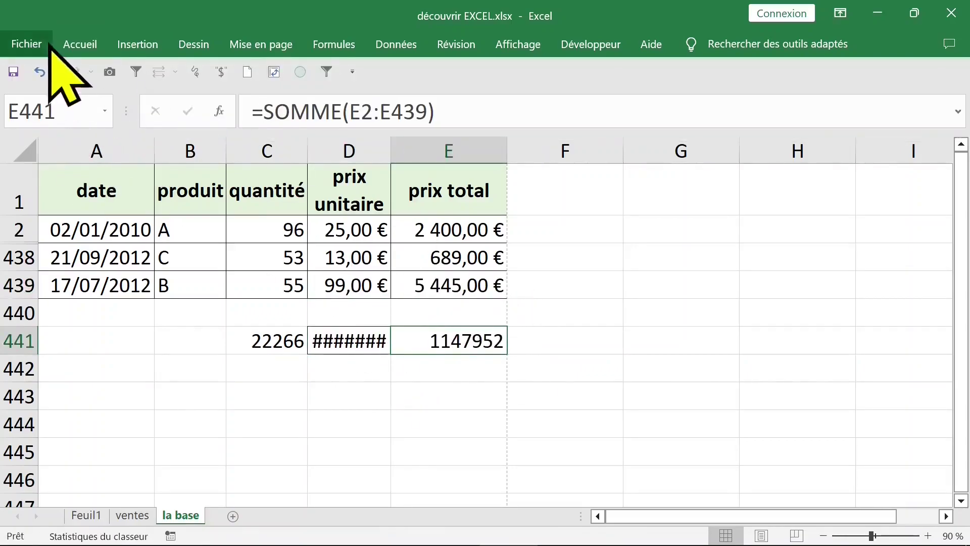
{"action": "left_click", "coordinate": [75, 44]}
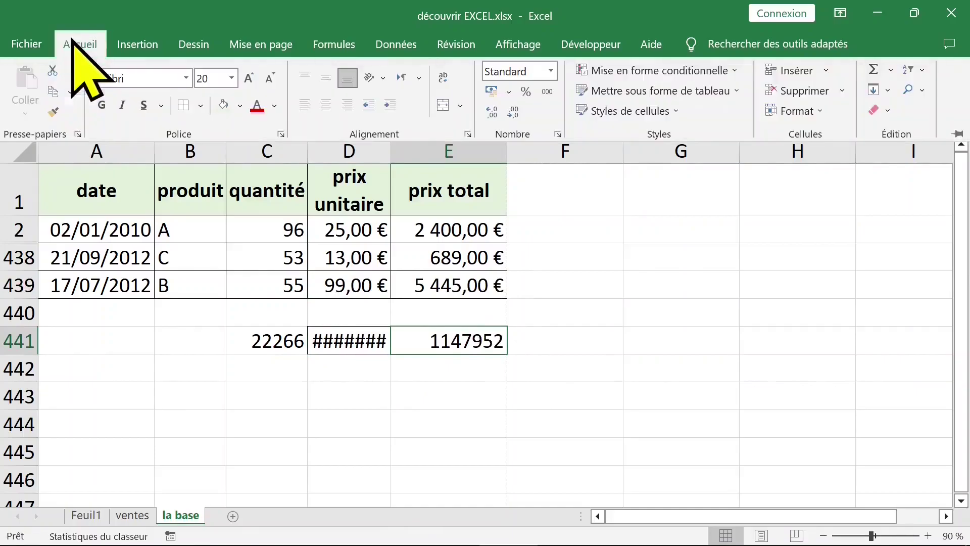
{"action": "left_click", "coordinate": [53, 111]}
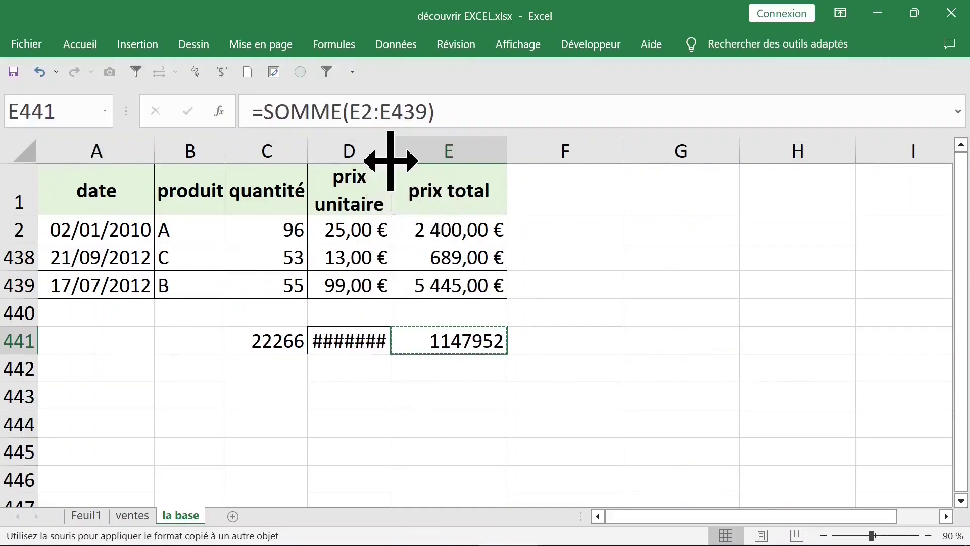
{"action": "double_click", "coordinate": [391, 156]}
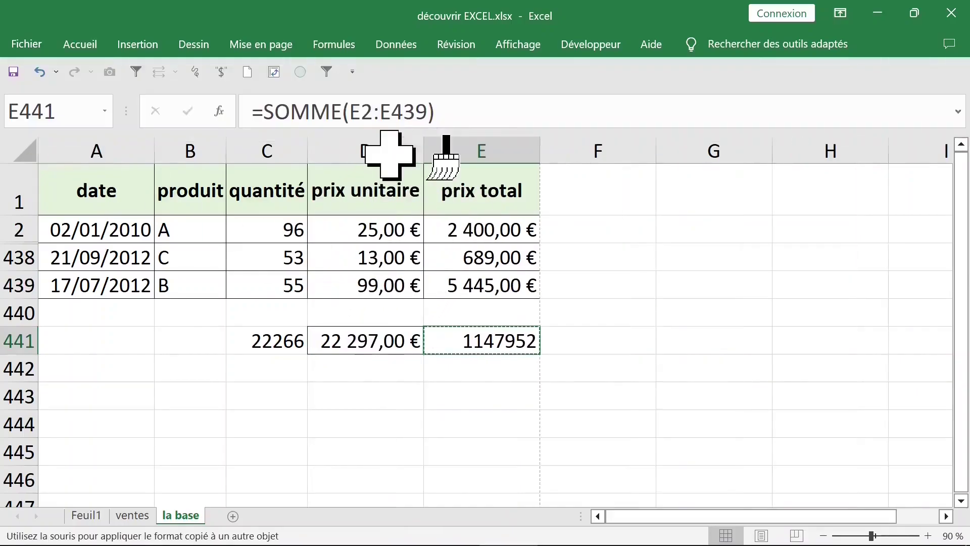
{"action": "left_click", "coordinate": [402, 285]}
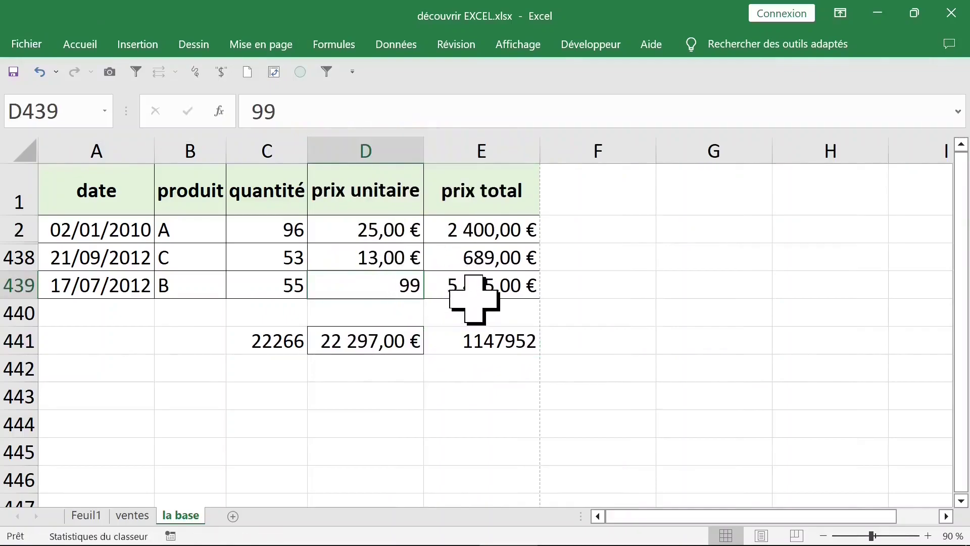
{"action": "key", "text": "ctrl+z"}
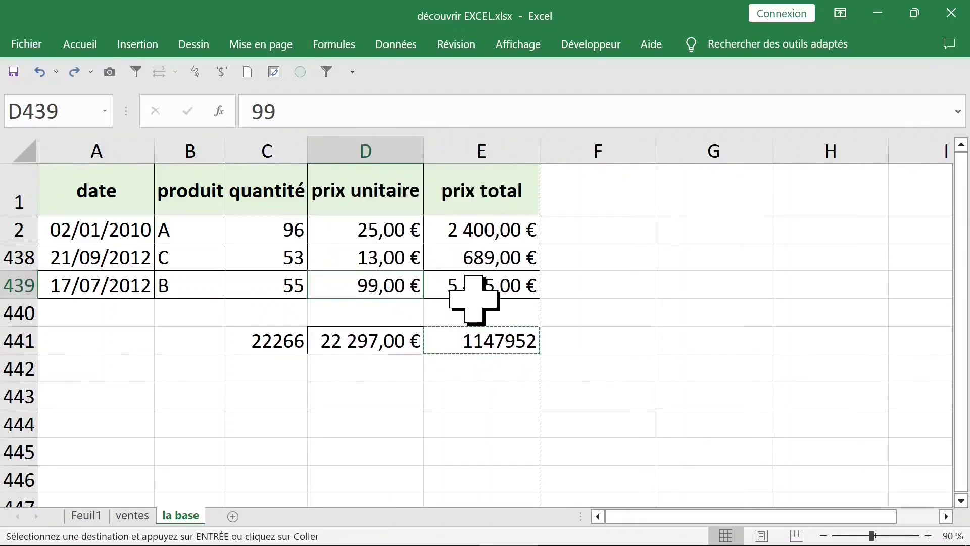
{"action": "key", "text": "Escape"}
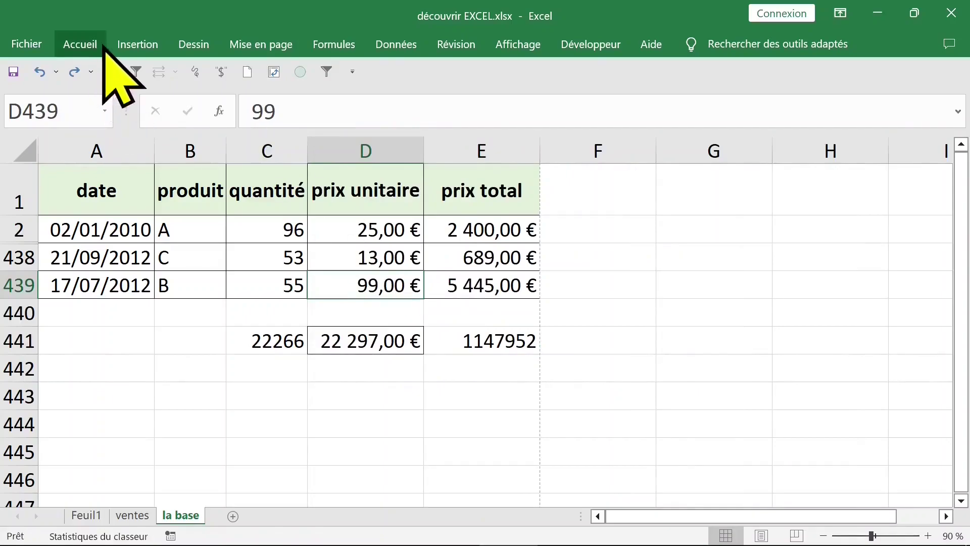
Apply the euro format to E441 and autofit column E to show 1 147 952,00 €
{"action": "left_click", "coordinate": [103, 46]}
{"action": "left_click", "coordinate": [54, 113]}
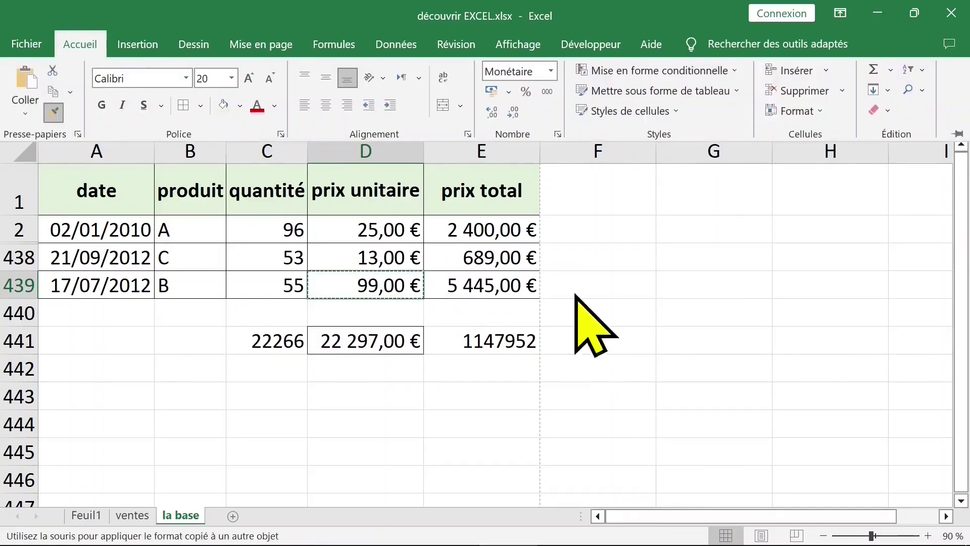
{"action": "left_click", "coordinate": [498, 337]}
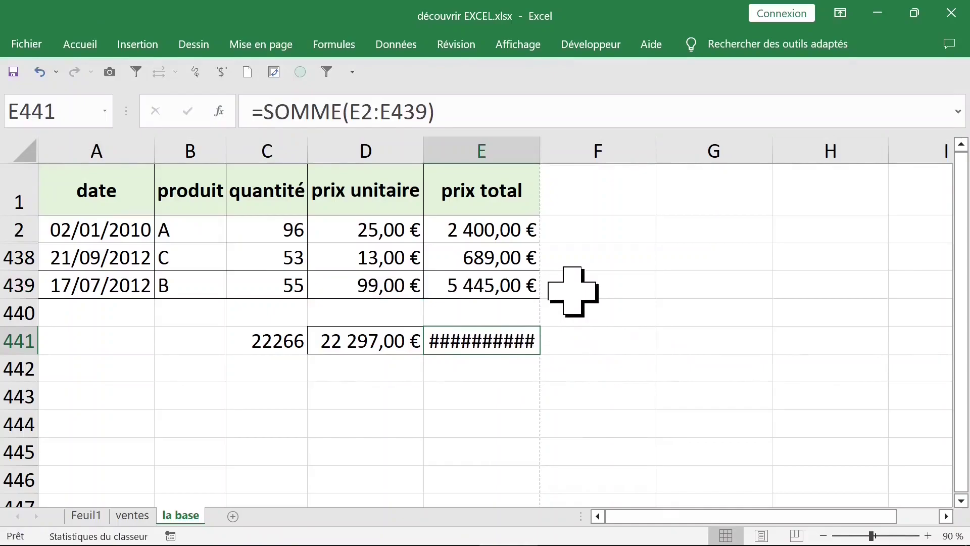
{"action": "double_click", "coordinate": [540, 142]}
{"action": "left_click", "coordinate": [643, 337]}
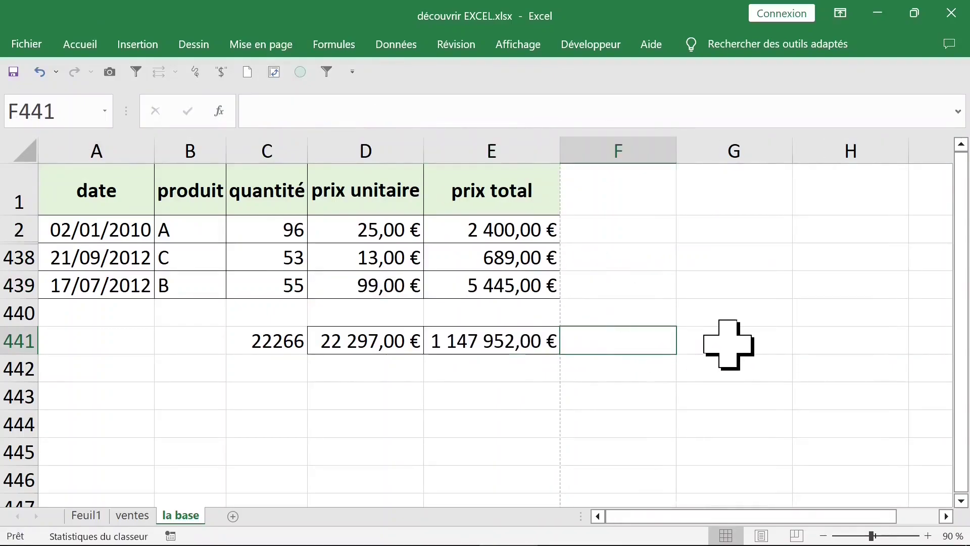
{"action": "left_click", "coordinate": [715, 336]}
{"action": "left_click", "coordinate": [649, 337]}
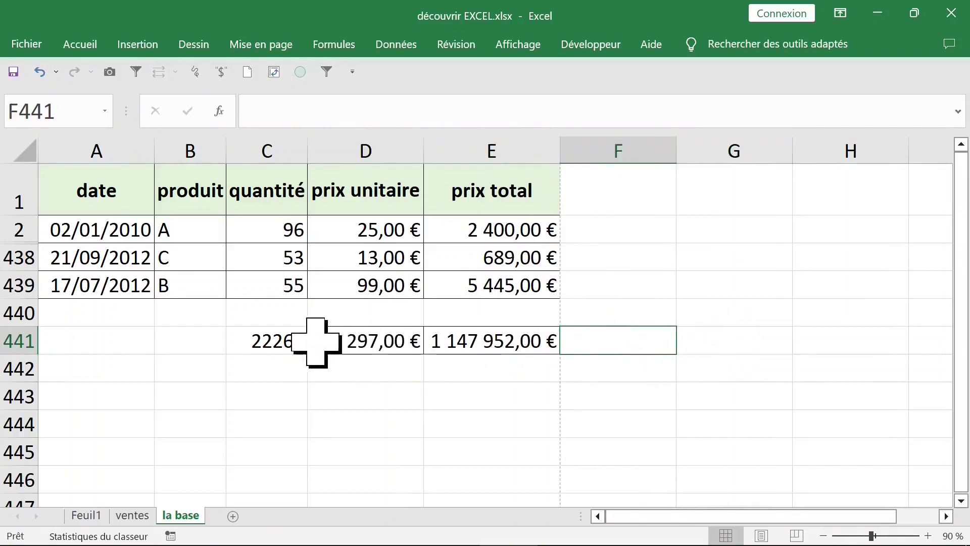
Type the label 'total' in A441 and right-align it beside the totals
{"action": "left_click_drag", "start_coordinate": [296, 341], "coordinate": [540, 345]}
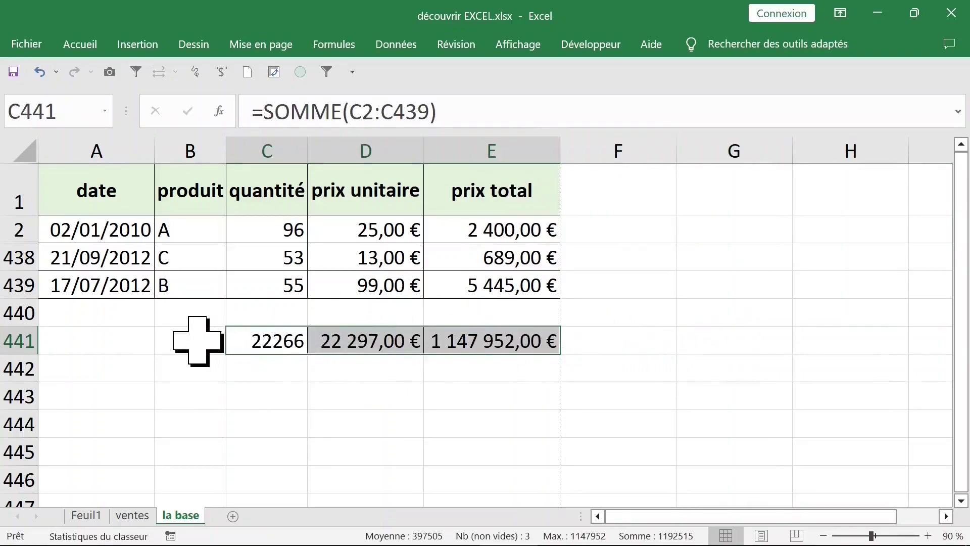
{"action": "key", "text": "Left"}
{"action": "key", "text": "Left"}
{"action": "left_click", "coordinate": [143, 342]}
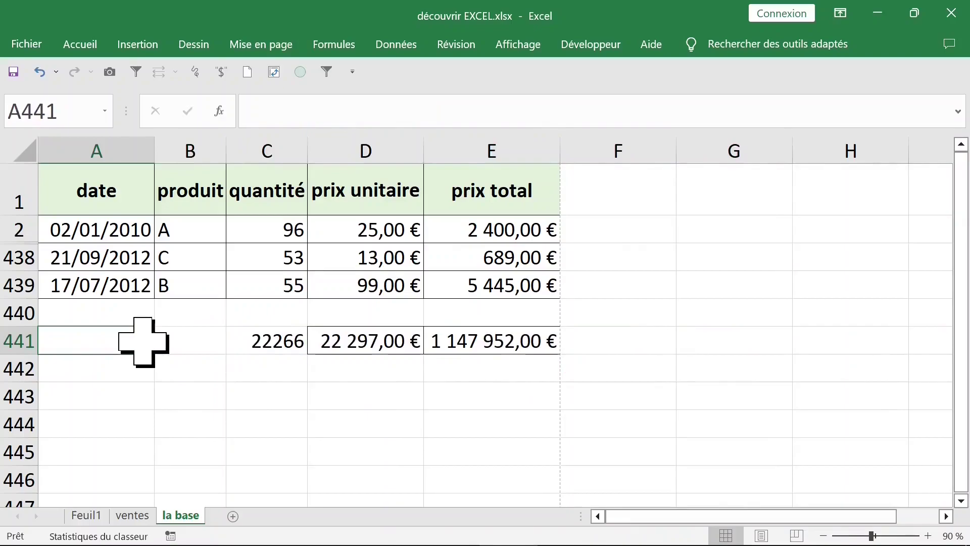
{"action": "type", "text": "total"}
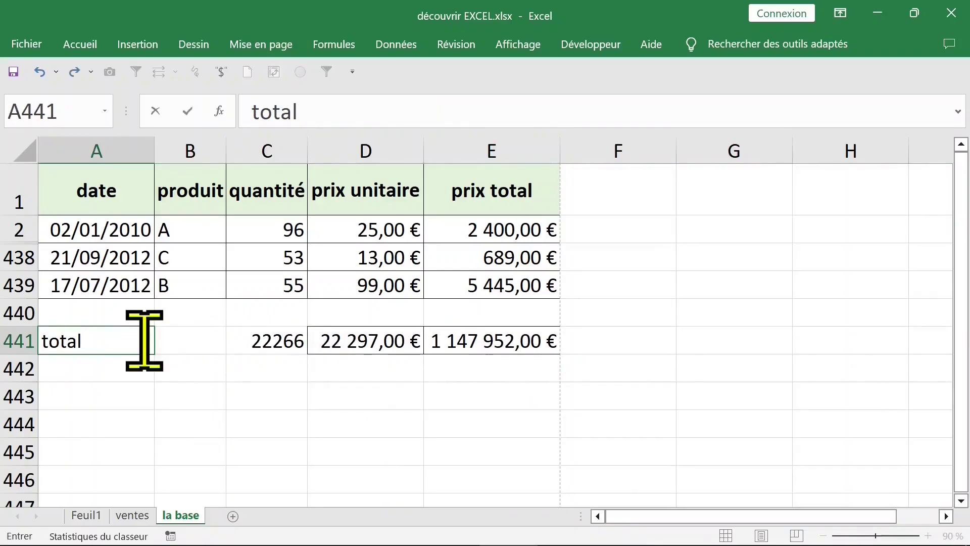
{"action": "left_click", "coordinate": [173, 391]}
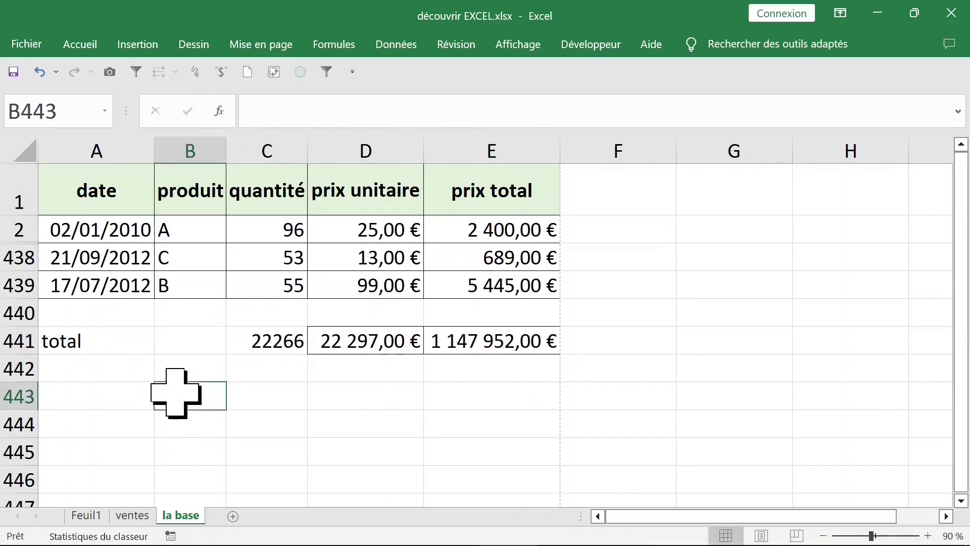
{"action": "left_click", "coordinate": [130, 340]}
{"action": "left_click", "coordinate": [79, 44]}
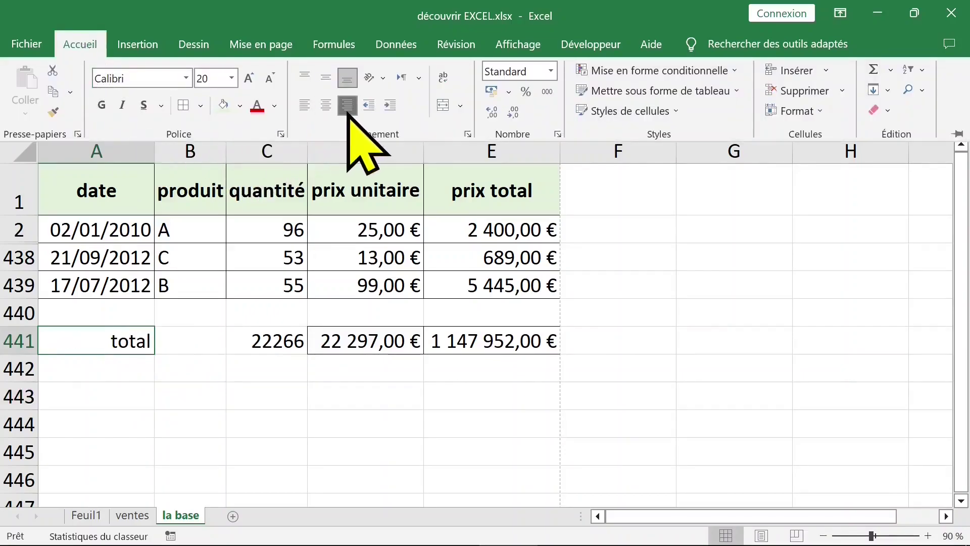
{"action": "left_click", "coordinate": [278, 339]}
{"action": "left_click", "coordinate": [285, 342]}
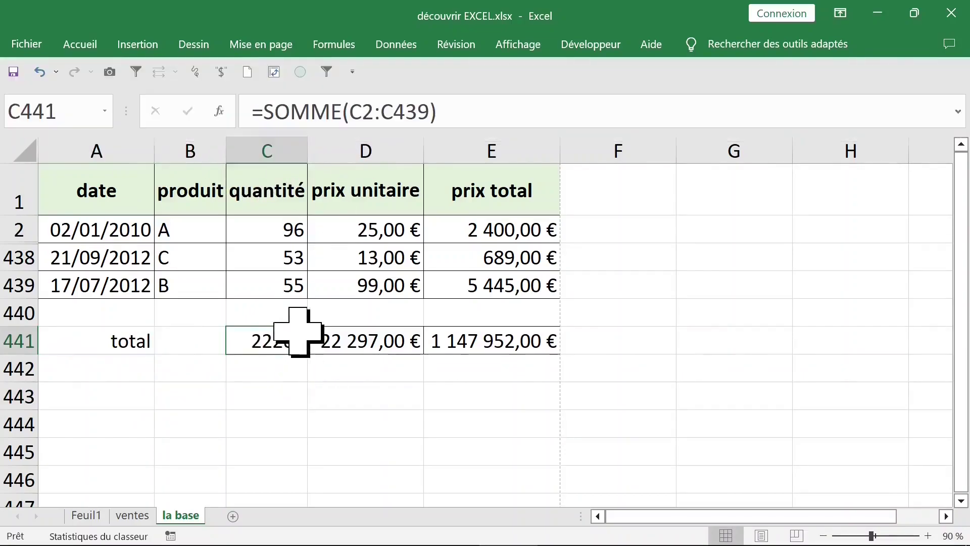
{"action": "left_click", "coordinate": [126, 378]}
Label A442 'moyenne' and start a MOYENNE formula over C442:E442
{"action": "type", "text": "moyenne"}
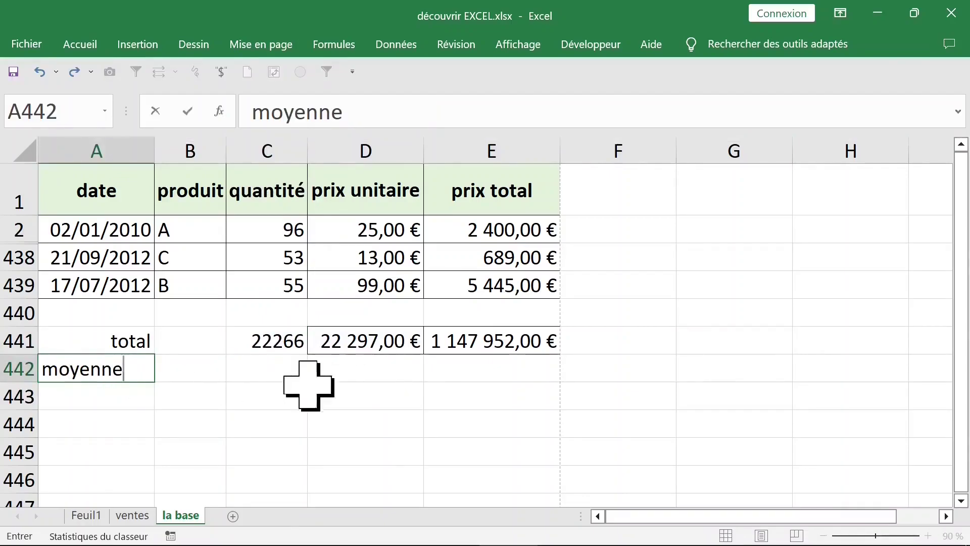
{"action": "key", "text": "Tab"}
{"action": "left_click_drag", "start_coordinate": [265, 368], "coordinate": [480, 364]}
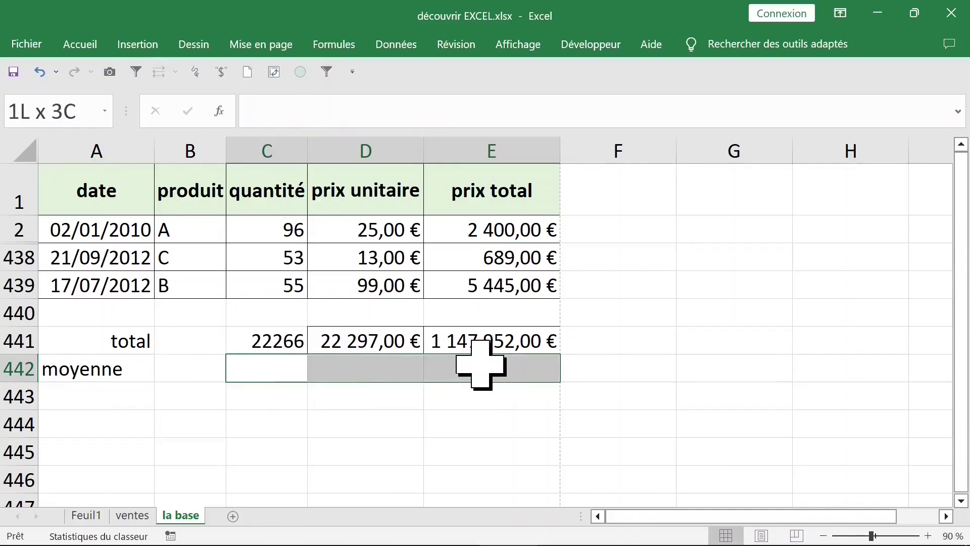
{"action": "type", "text": "=mo"}
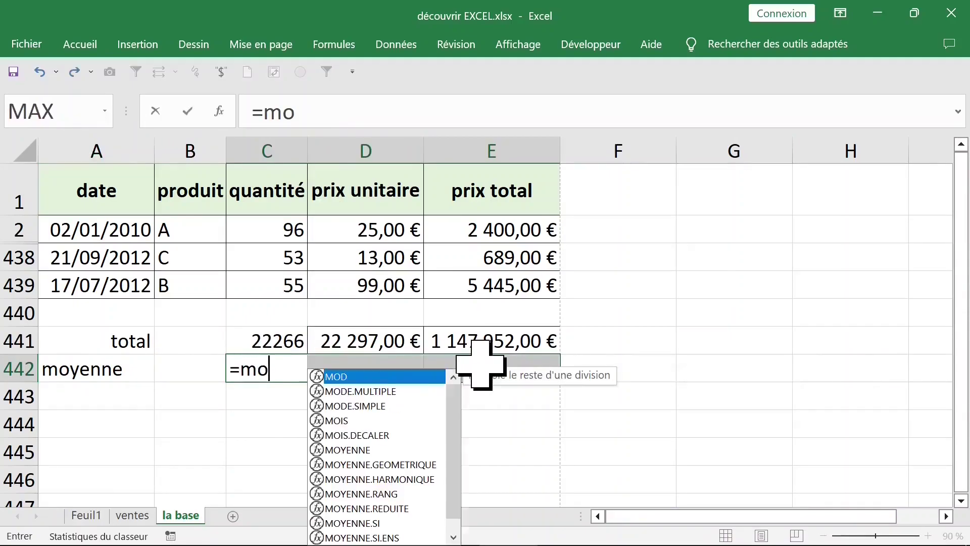
{"action": "type", "text": "yenn"}
{"action": "key", "text": "Tab"}
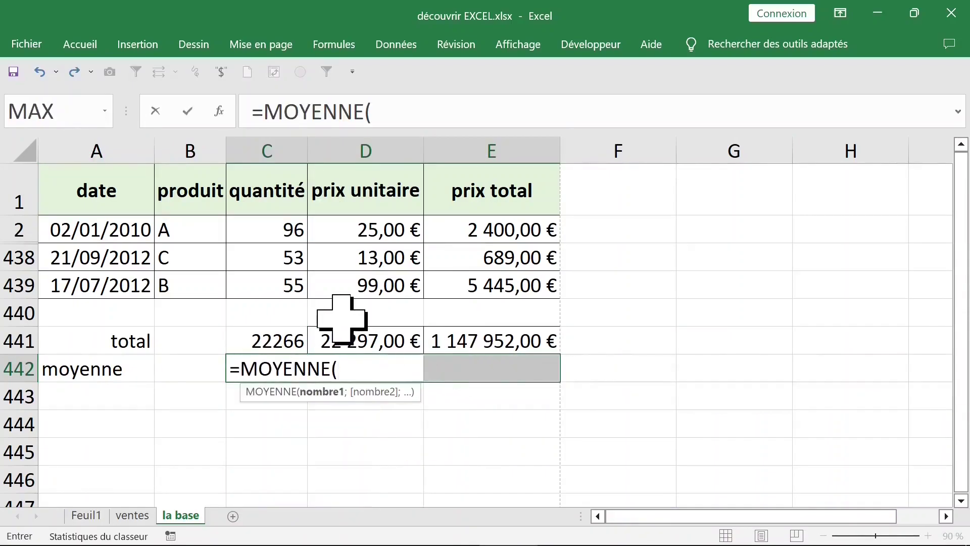
Enter =MOYENNE(C2:C439) in all three cells, giving 50,8356, 50,9063927 and 2620,894977
{"action": "left_click", "coordinate": [273, 229]}
{"action": "left_click_drag", "start_coordinate": [274, 233], "coordinate": [273, 280]}
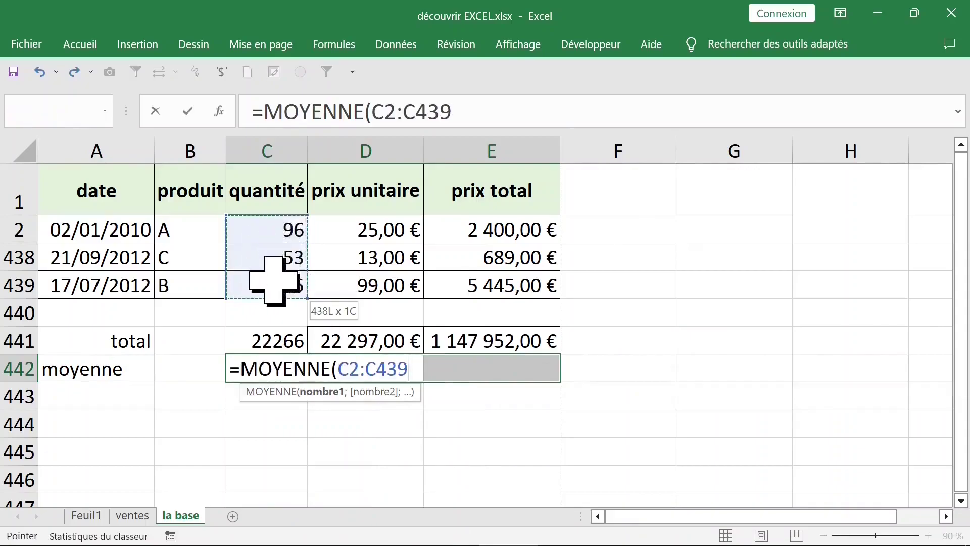
{"action": "left_click", "coordinate": [479, 117]}
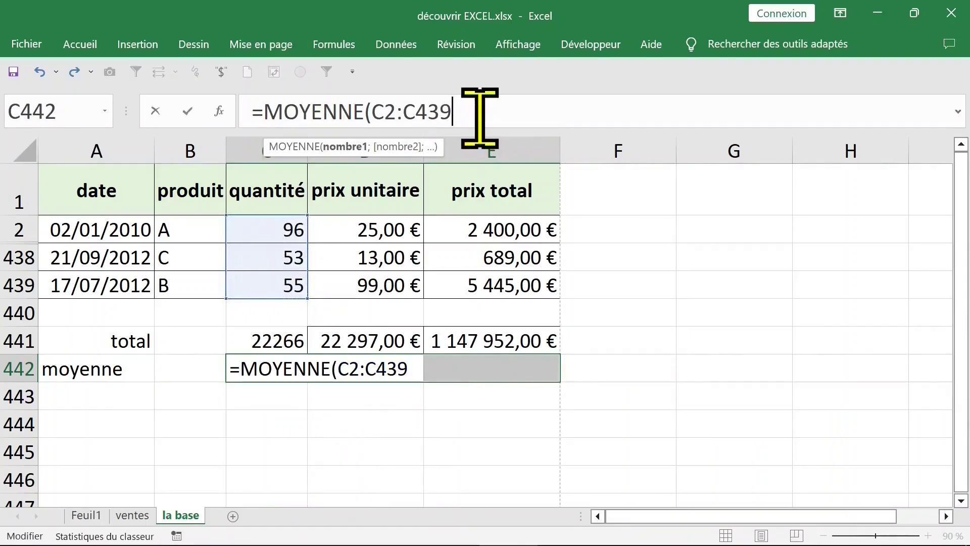
{"action": "type", "text": ")"}
{"action": "key", "text": "ctrl+Return"}
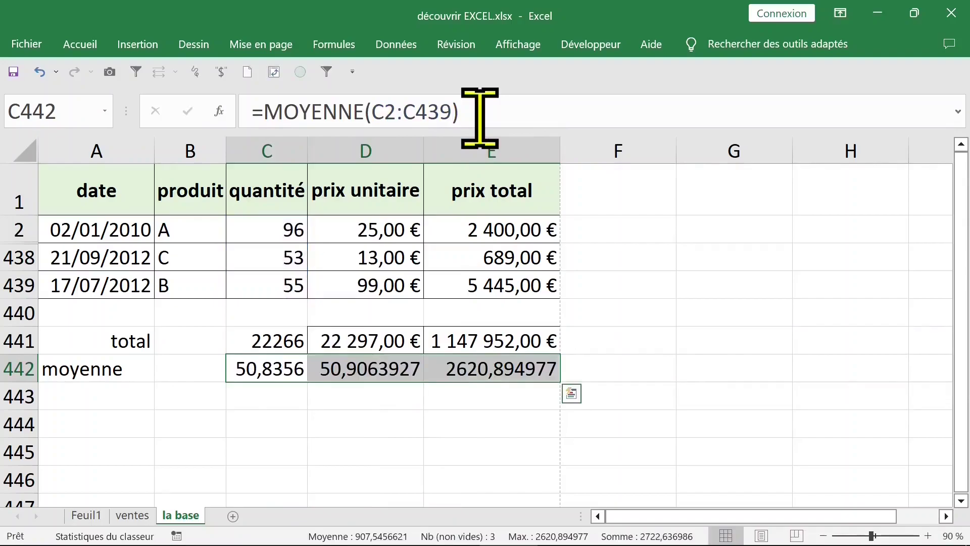
{"action": "left_click", "coordinate": [385, 347]}
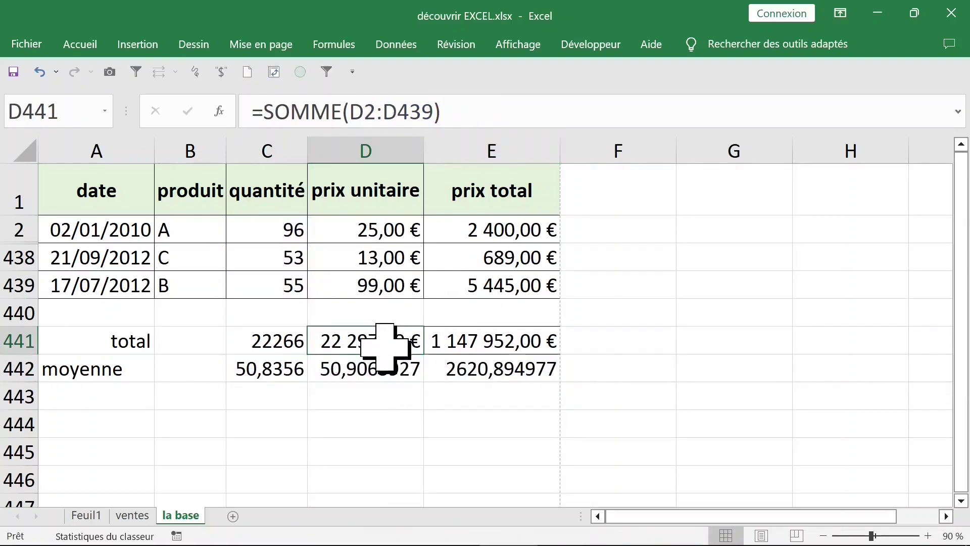
{"action": "left_click", "coordinate": [140, 396]}
{"action": "scroll", "coordinate": [359, 387], "scroll_direction": "down", "scroll_amount": 1}
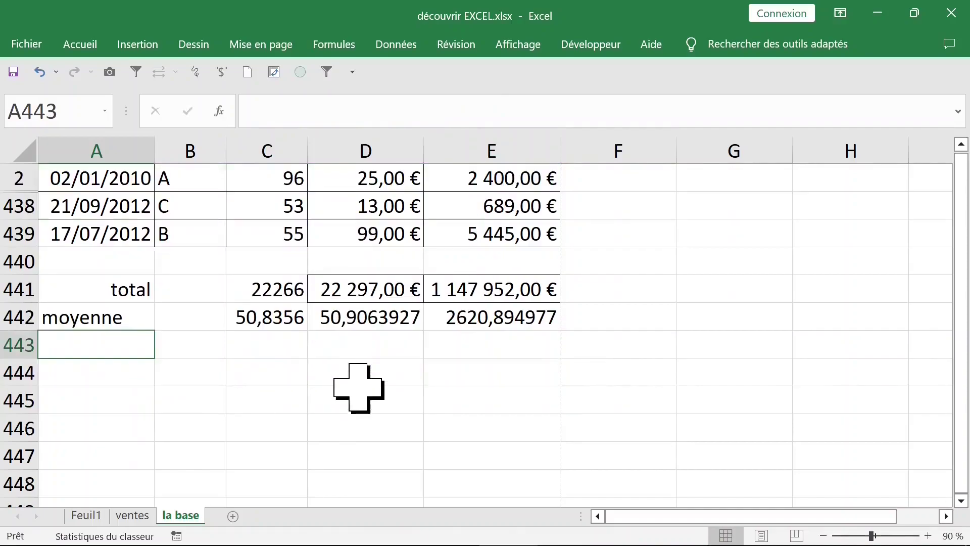
Add the labels 'max' and 'min' in A443 and A444
{"action": "scroll", "coordinate": [359, 388], "scroll_direction": "up", "scroll_amount": 1}
{"action": "type", "text": "max"}
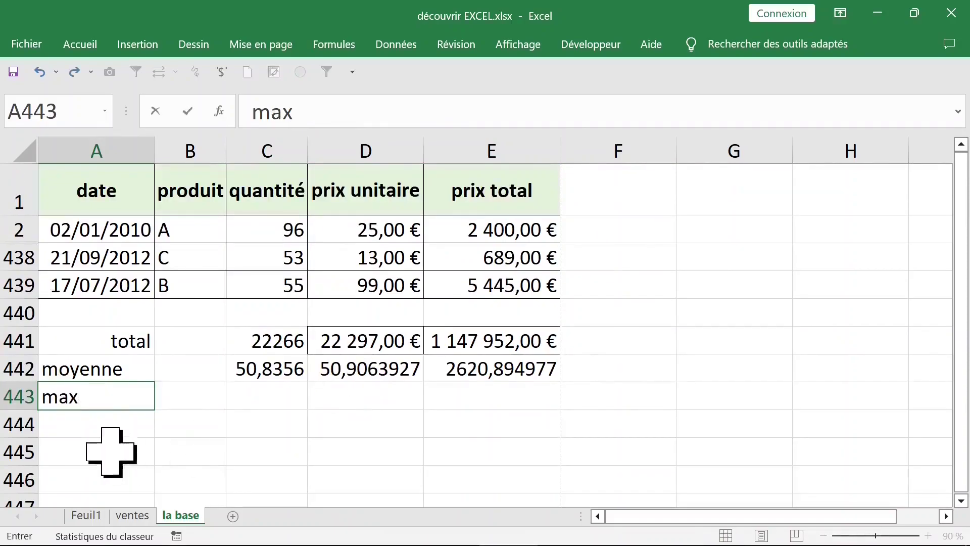
{"action": "left_click", "coordinate": [90, 430]}
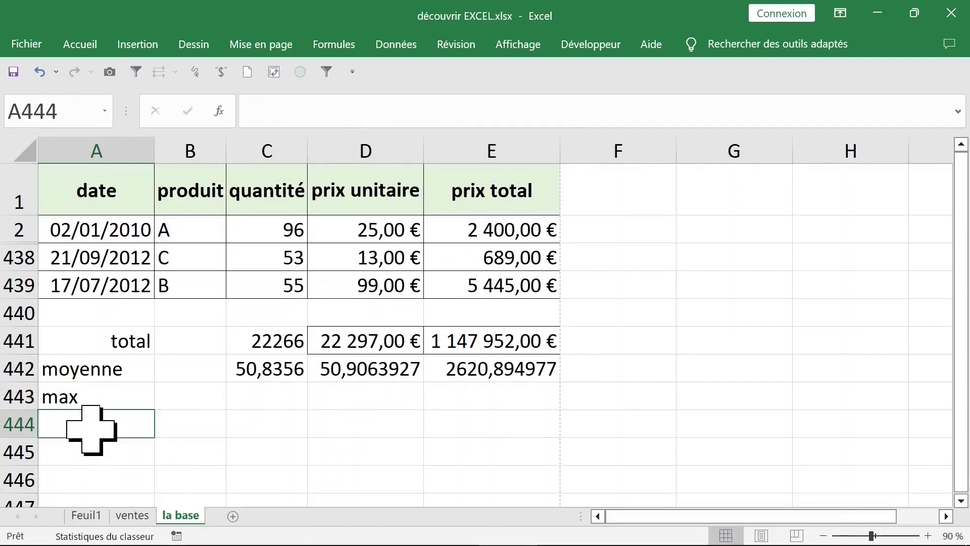
{"action": "type", "text": "min"}
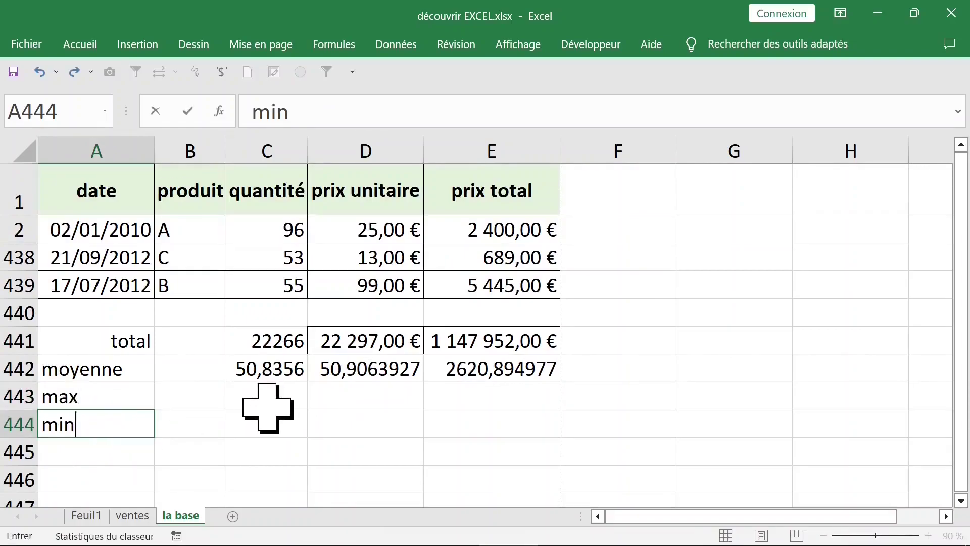
{"action": "left_click", "coordinate": [267, 404]}
Enter =MAX(C2:C439) across C443:E443, giving 100, 100 and 9800
{"action": "left_click_drag", "start_coordinate": [273, 396], "coordinate": [498, 401]}
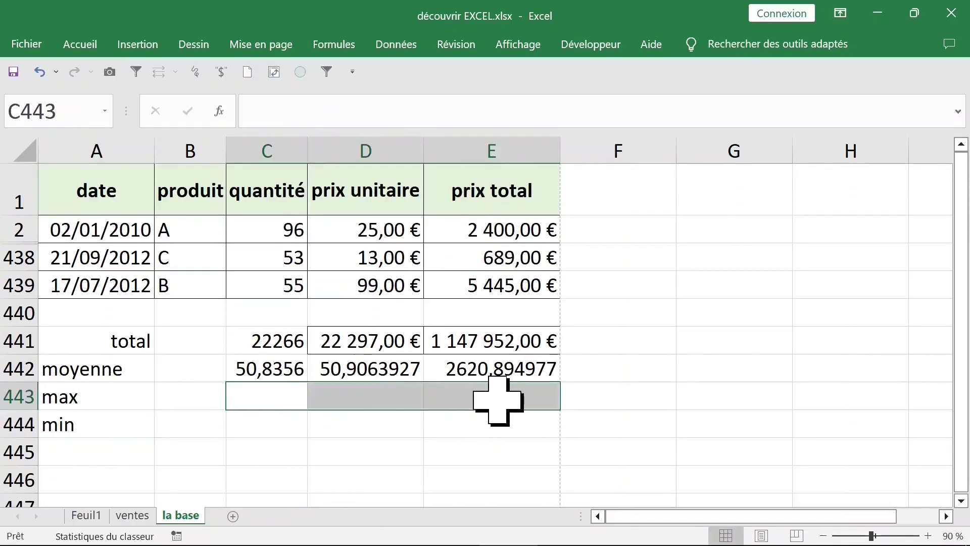
{"action": "type", "text": "=max"}
{"action": "key", "text": "Tab"}
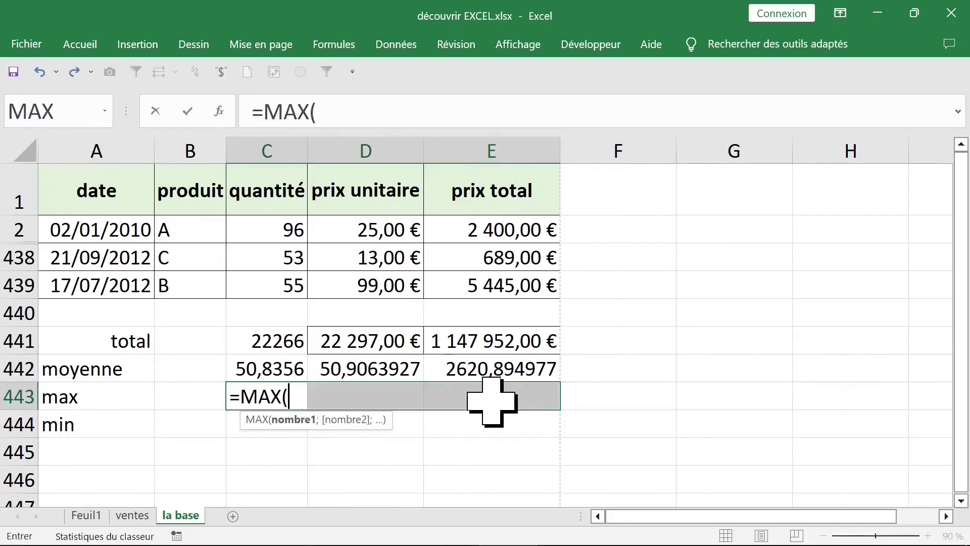
{"action": "left_click_drag", "start_coordinate": [283, 296], "coordinate": [283, 235]}
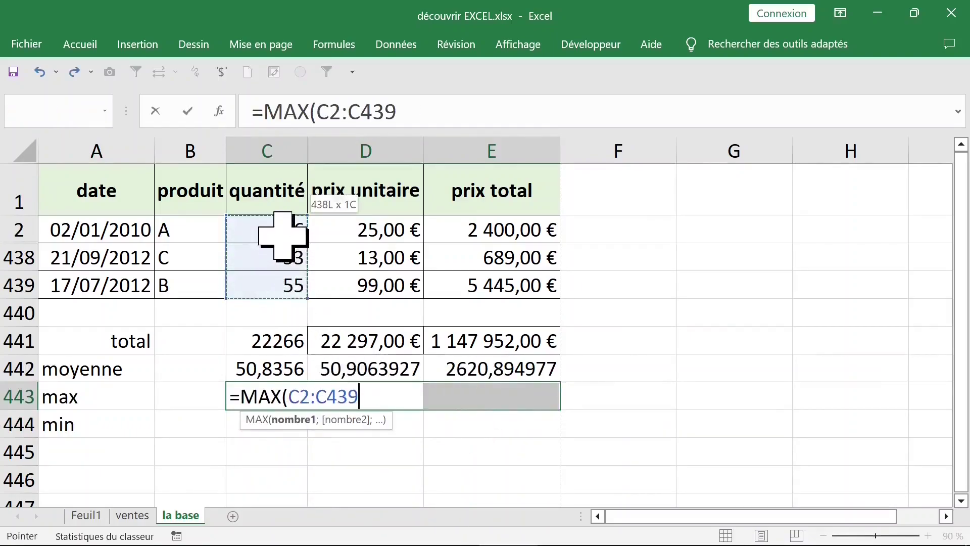
{"action": "left_click", "coordinate": [421, 106]}
{"action": "type", "text": ")"}
{"action": "key", "text": "ctrl+Return"}
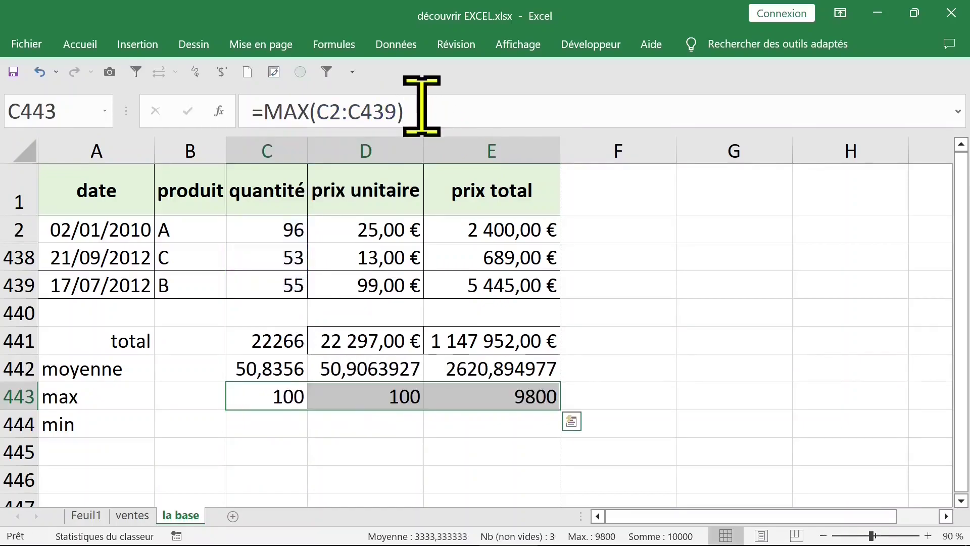
Enter =MIN(C2:C439) in C444 and fill it right to prix total (1, 0, 0)
{"action": "left_click", "coordinate": [302, 424]}
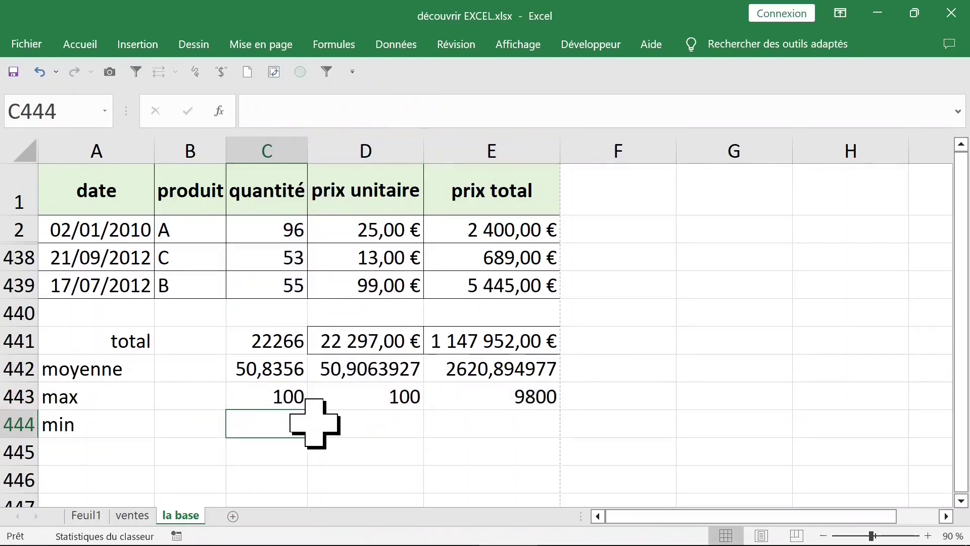
{"action": "type", "text": "=min"}
{"action": "key", "text": "Tab"}
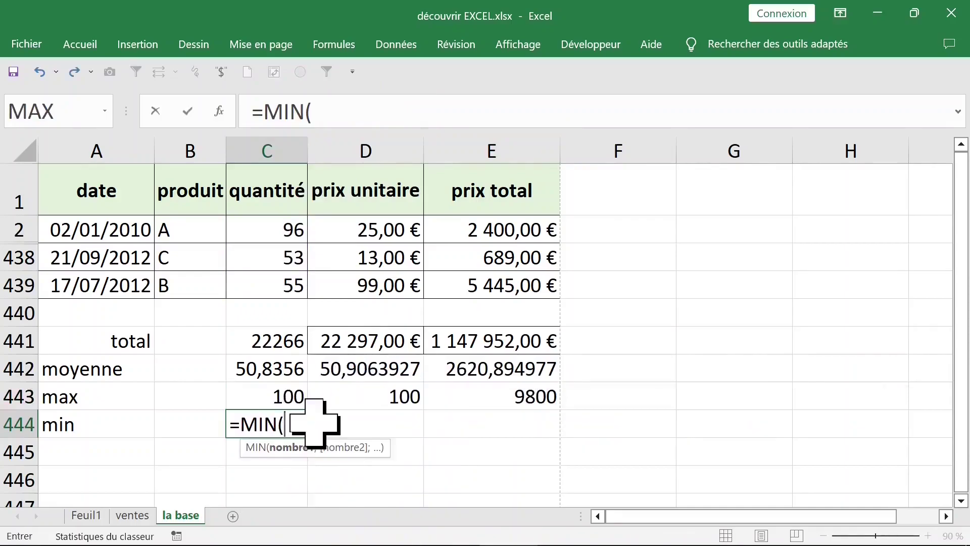
{"action": "left_click_drag", "start_coordinate": [266, 231], "coordinate": [269, 276]}
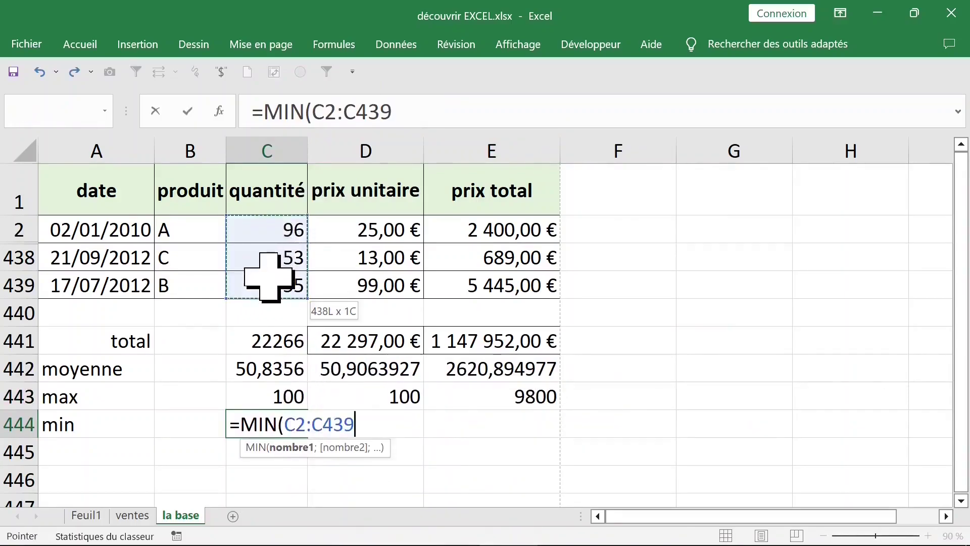
{"action": "type", "text": ")"}
{"action": "key", "text": "ctrl+Return"}
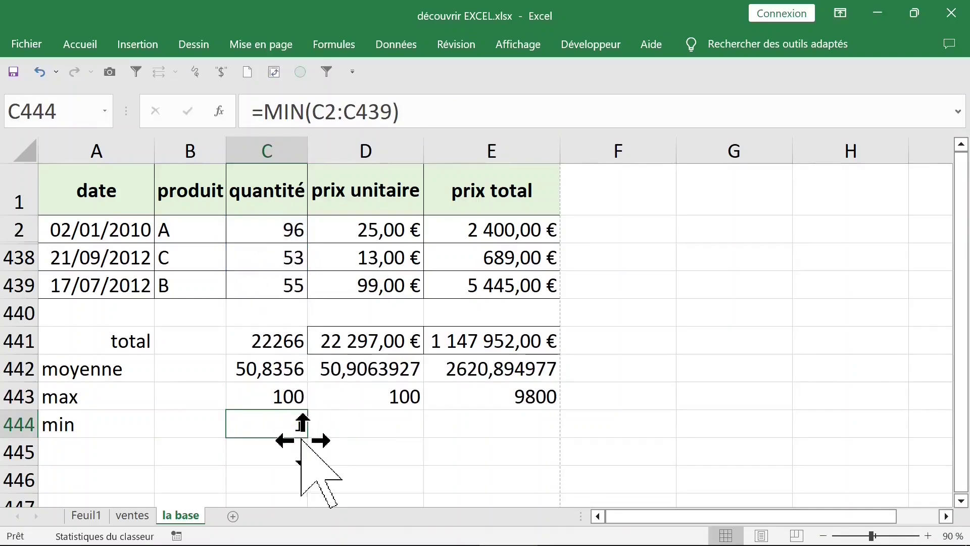
{"action": "left_click_drag", "start_coordinate": [306, 436], "coordinate": [513, 431]}
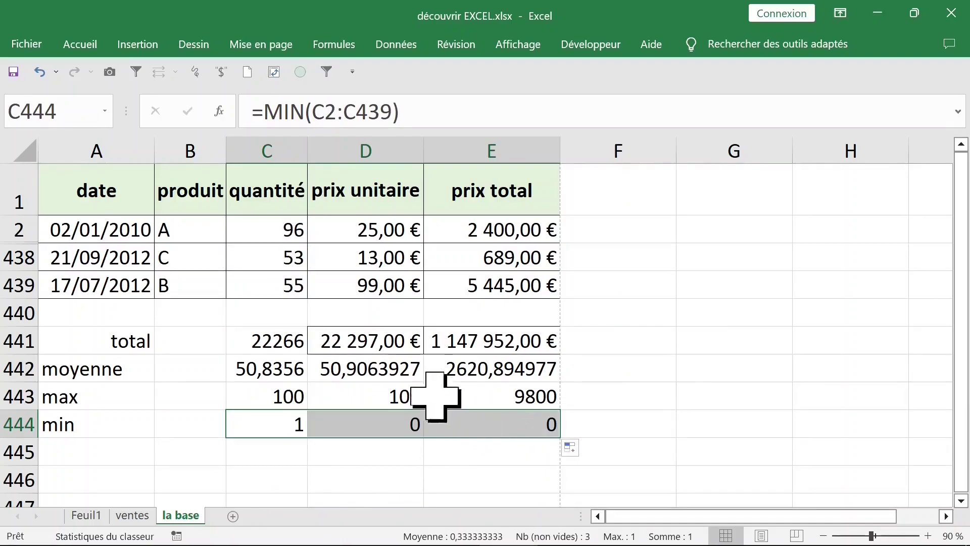
{"action": "left_click", "coordinate": [395, 343]}
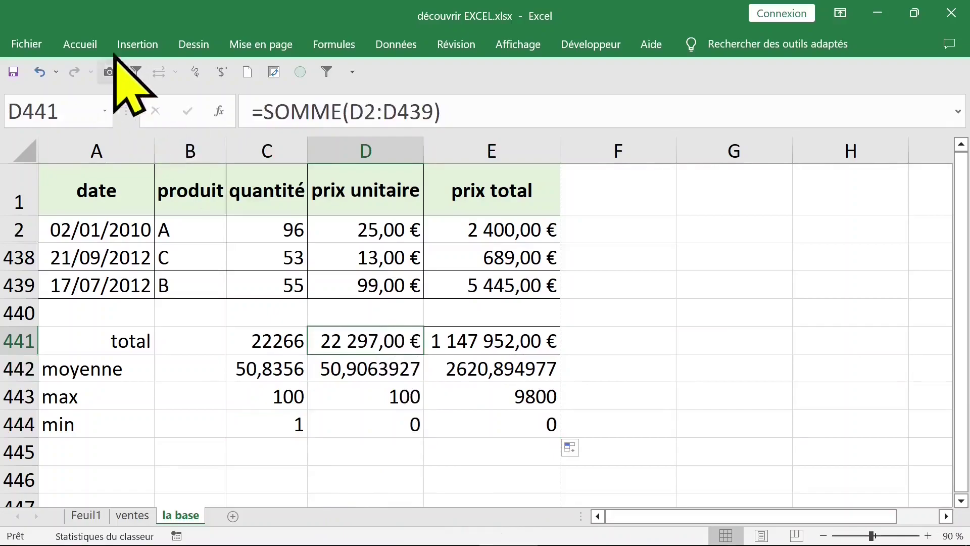
{"action": "double_click", "coordinate": [83, 46]}
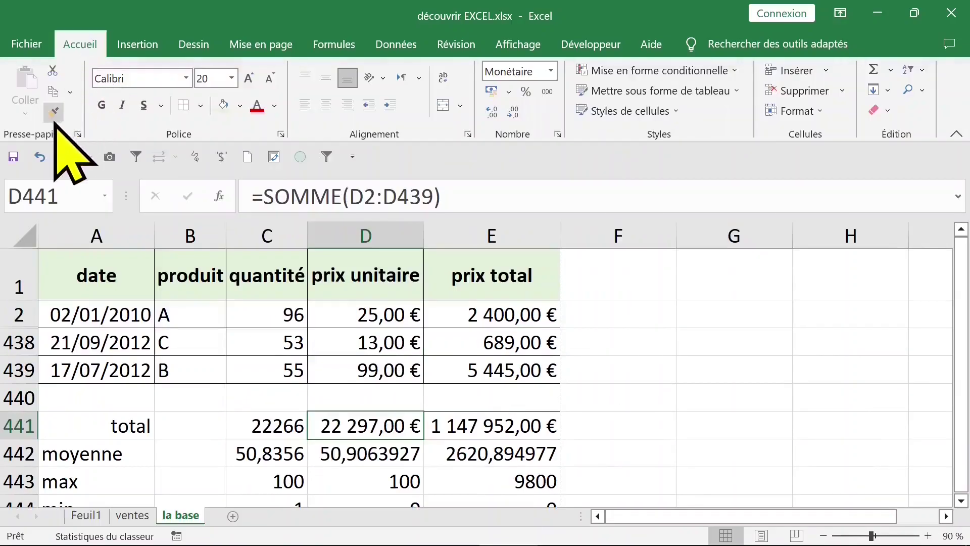
Copy the total's euro format onto the moyenne, max and min price cells D442:E444
{"action": "left_click", "coordinate": [53, 112]}
{"action": "scroll", "coordinate": [446, 292], "scroll_direction": "down", "scroll_amount": 1}
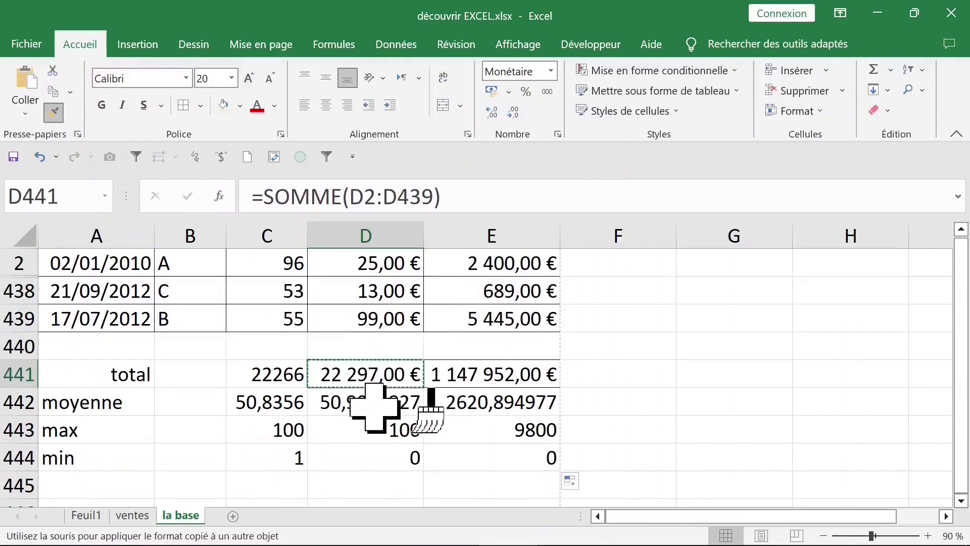
{"action": "left_click_drag", "start_coordinate": [409, 402], "coordinate": [488, 450]}
{"action": "key", "text": "Escape"}
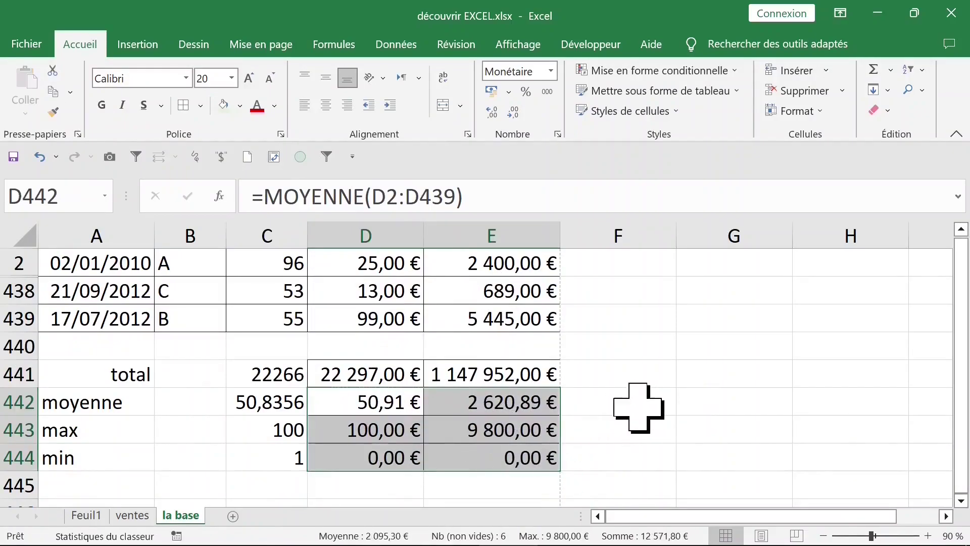
{"action": "left_click", "coordinate": [636, 379]}
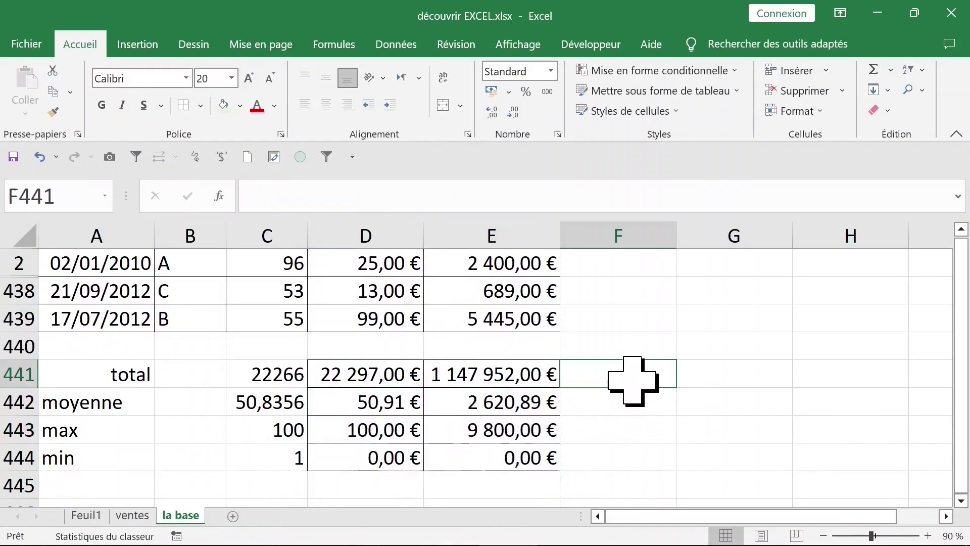
{"action": "double_click", "coordinate": [80, 45]}
Cut the summary block A441:E444
{"action": "left_click", "coordinate": [281, 289]}
{"action": "left_click", "coordinate": [468, 297]}
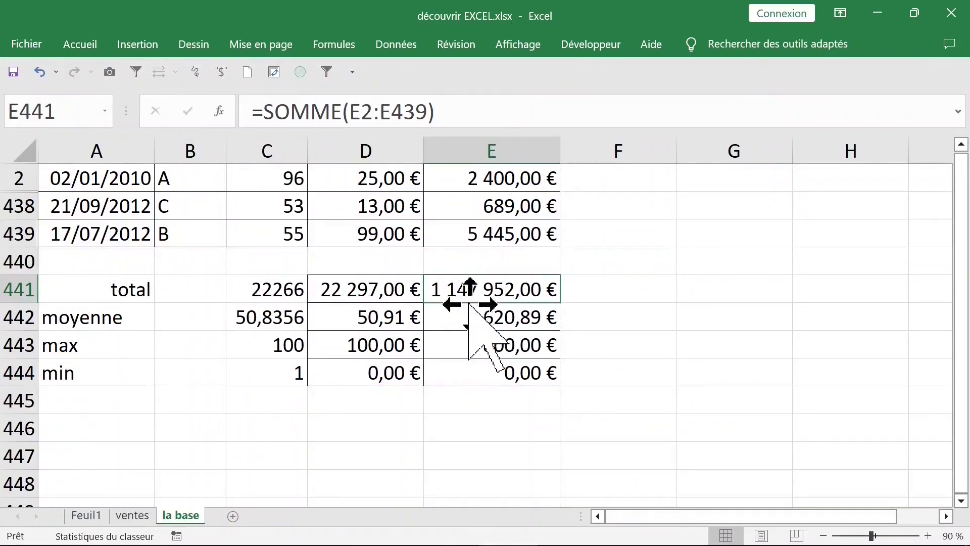
{"action": "left_click_drag", "start_coordinate": [80, 288], "coordinate": [485, 375]}
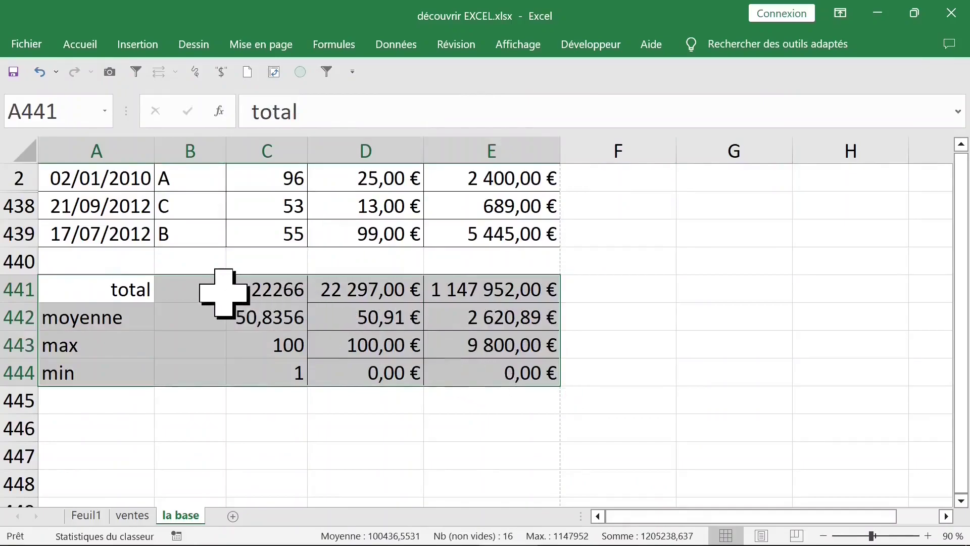
{"action": "left_click", "coordinate": [95, 51]}
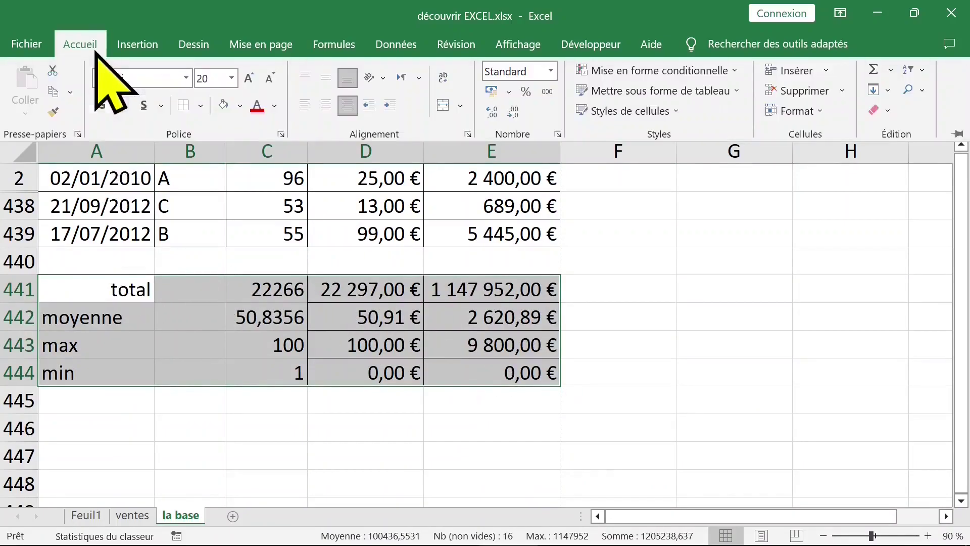
{"action": "left_click", "coordinate": [51, 72]}
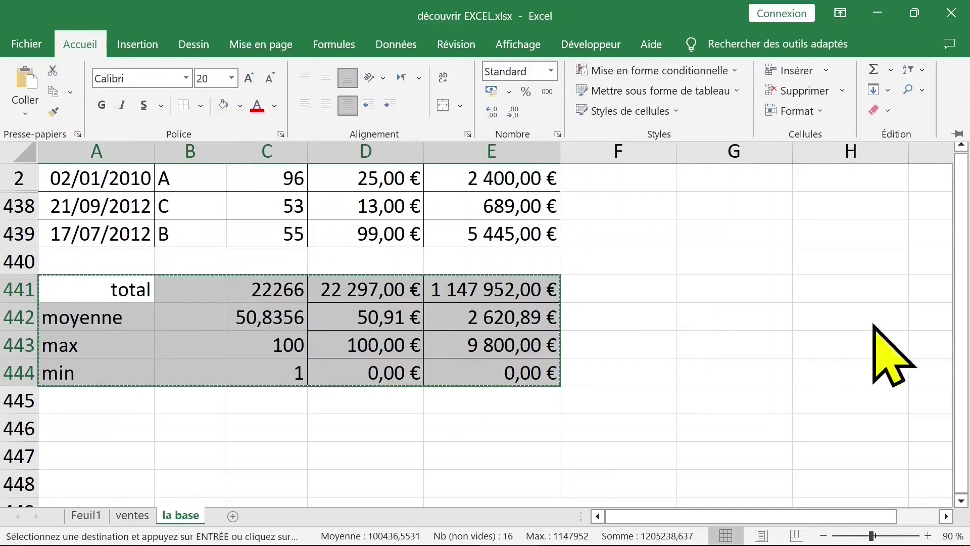
Paste the summary block at H1 beside the sales table
{"action": "left_click", "coordinate": [902, 515]}
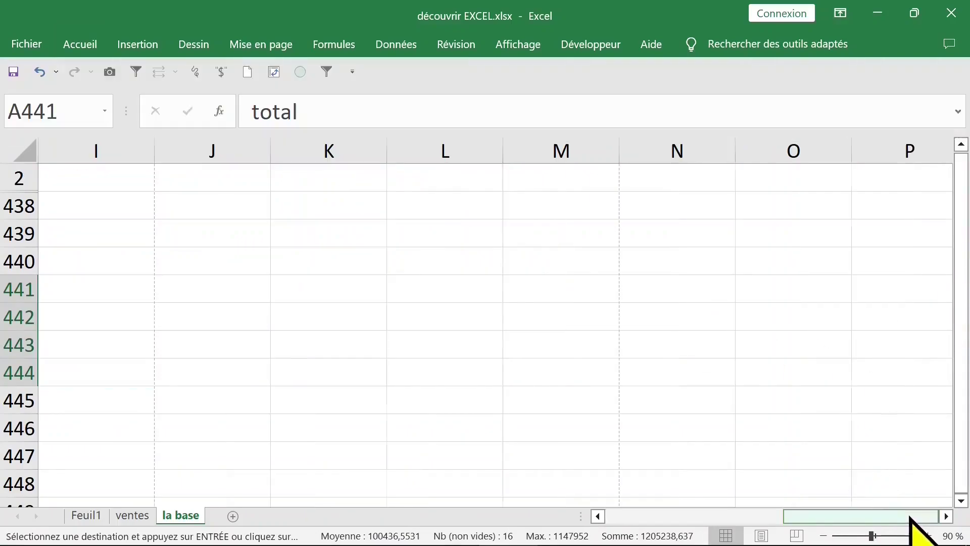
{"action": "left_click", "coordinate": [500, 345]}
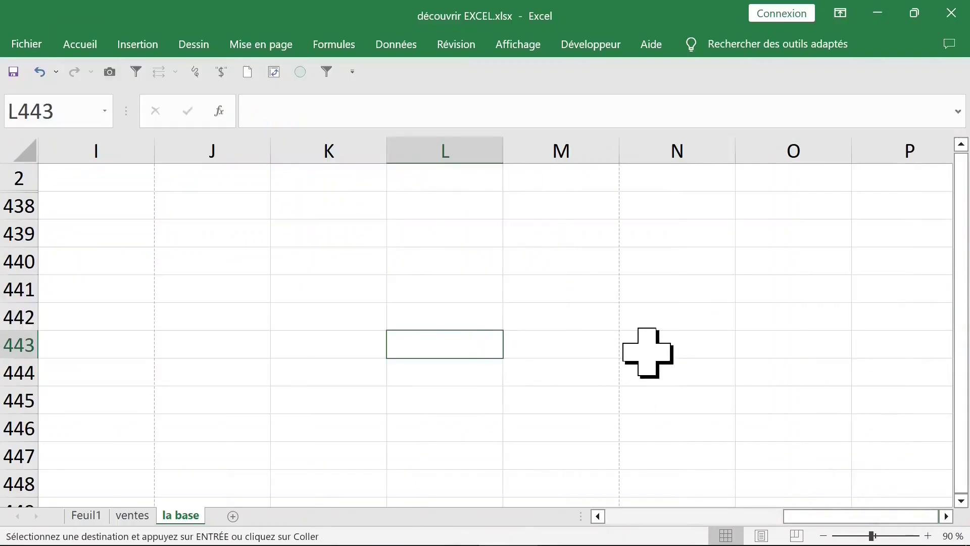
{"action": "key", "text": "ctrl+Home"}
{"action": "left_click", "coordinate": [813, 198]}
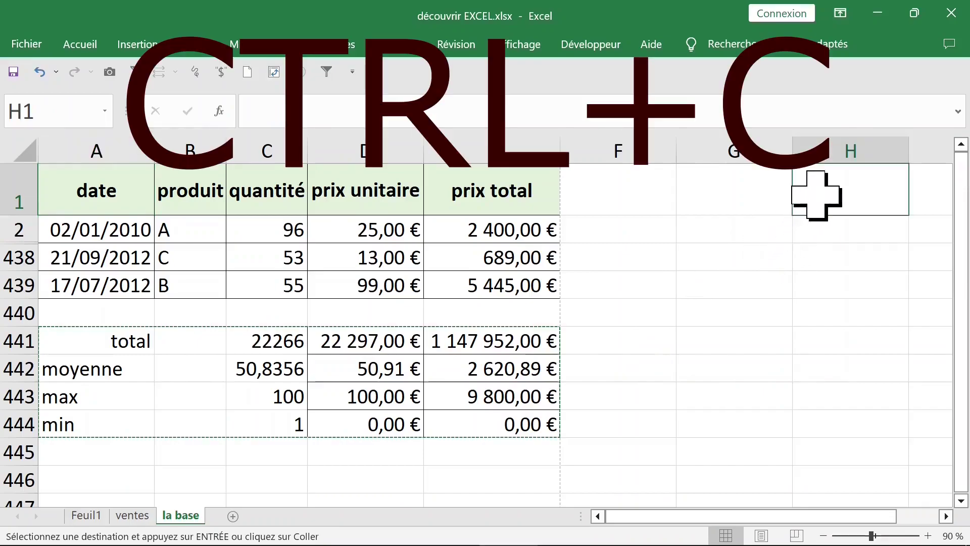
{"action": "key", "text": "ctrl+v"}
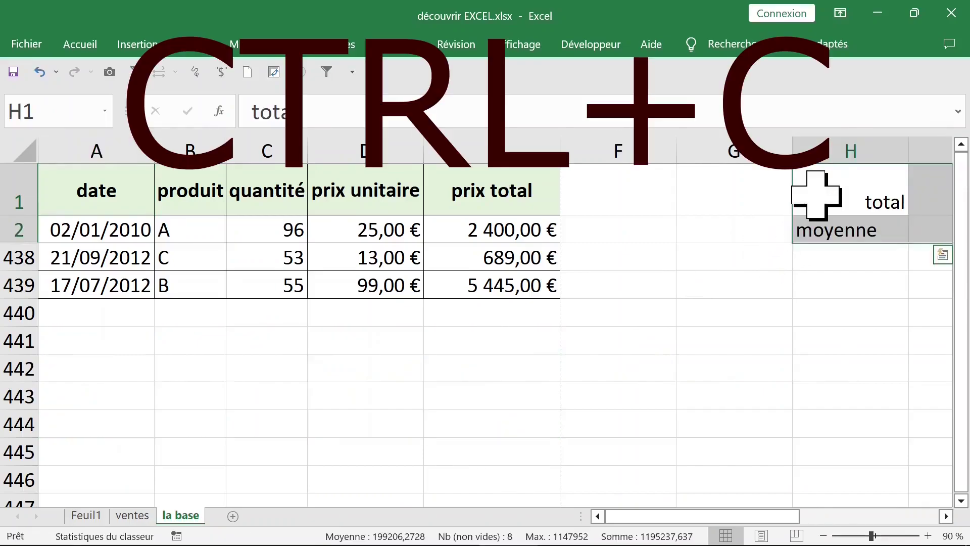
{"action": "left_click", "coordinate": [841, 312]}
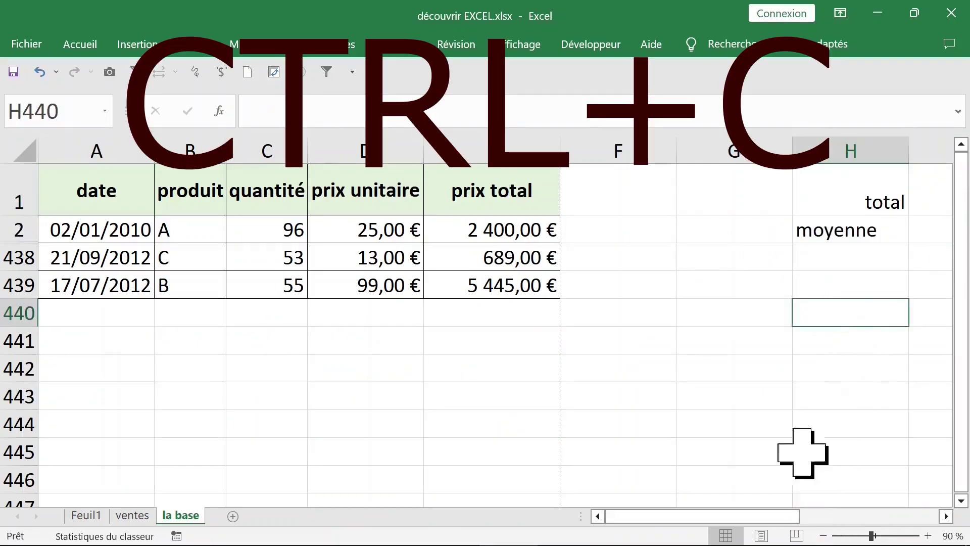
{"action": "left_click_drag", "start_coordinate": [739, 146], "coordinate": [613, 146]}
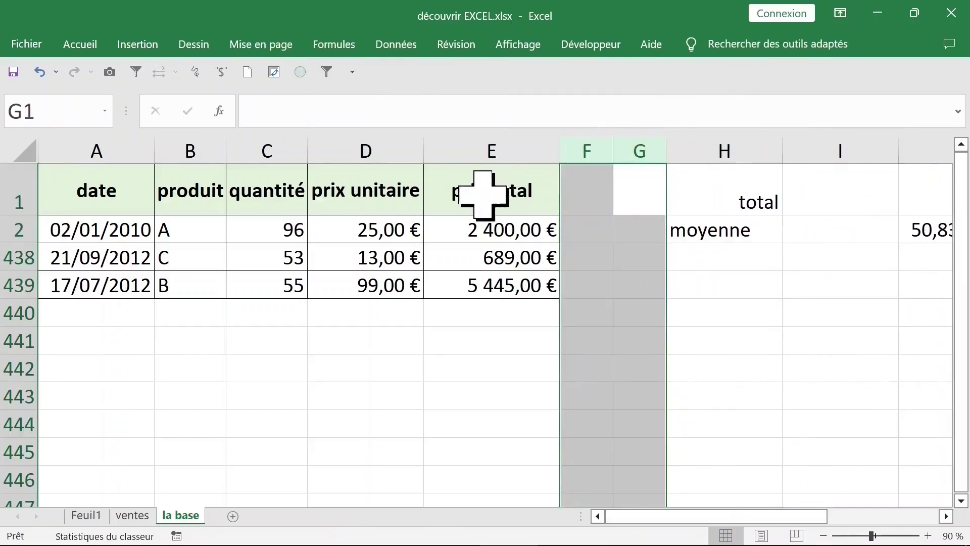
Autofit column E and unhide rows 3–437, then select the summary labels total to min
{"action": "left_click", "coordinate": [485, 199]}
{"action": "double_click", "coordinate": [560, 151]}
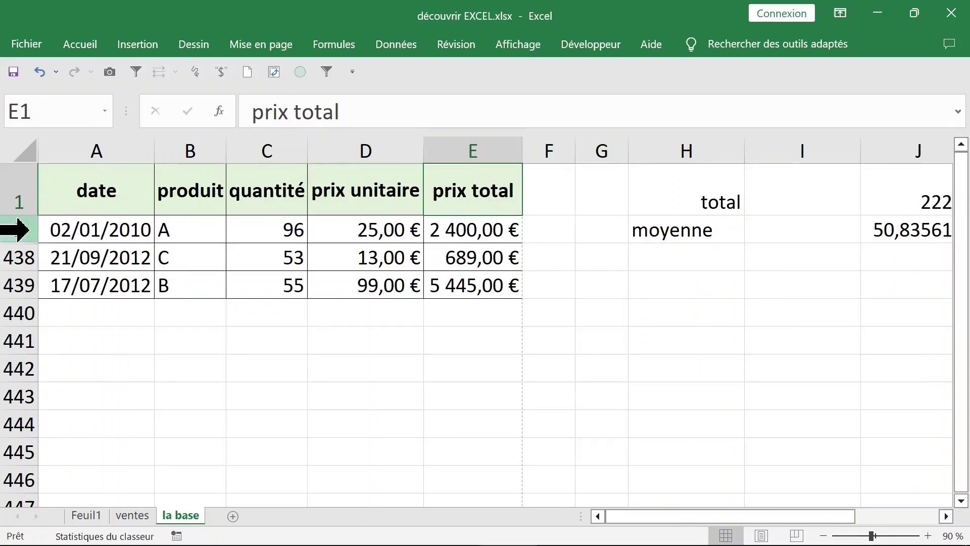
{"action": "left_click_drag", "start_coordinate": [11, 229], "coordinate": [16, 286]}
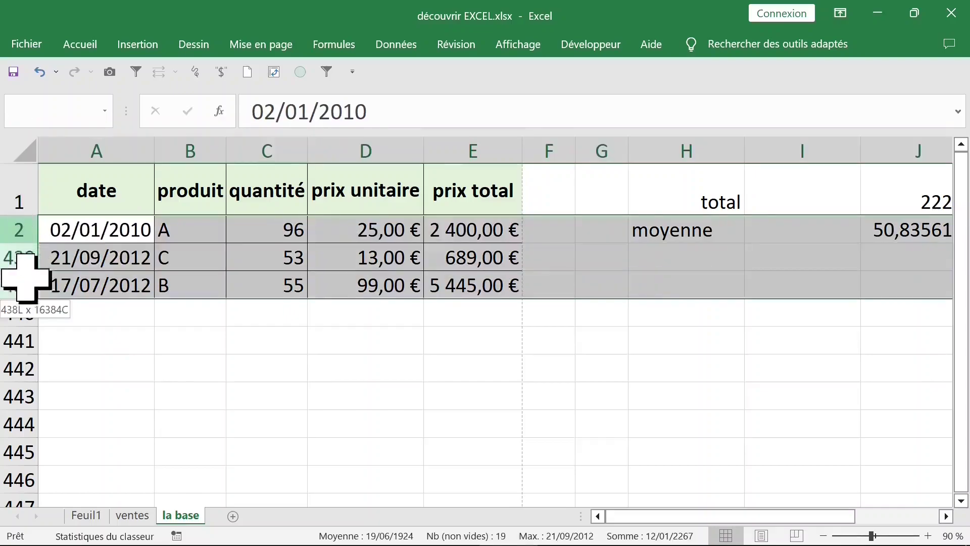
{"action": "right_click", "coordinate": [11, 228]}
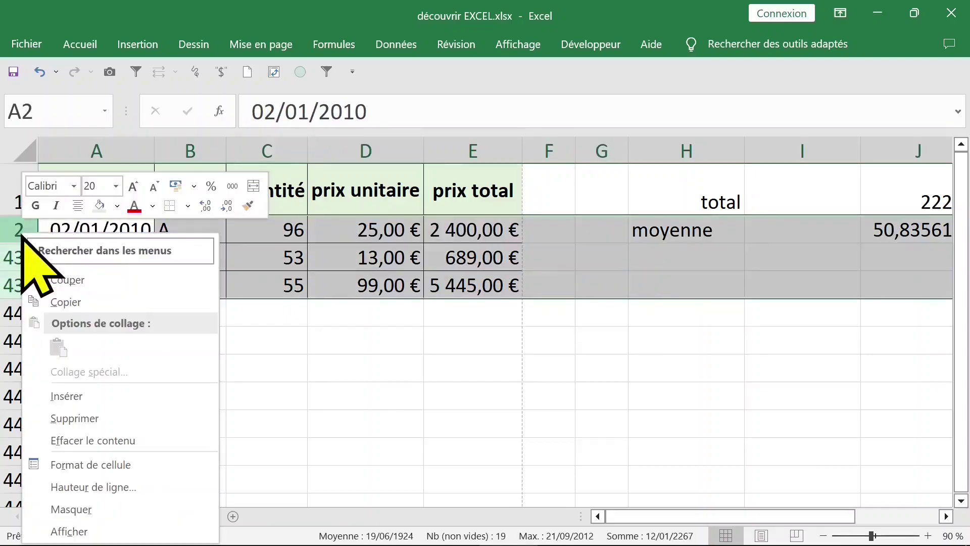
{"action": "left_click", "coordinate": [96, 531]}
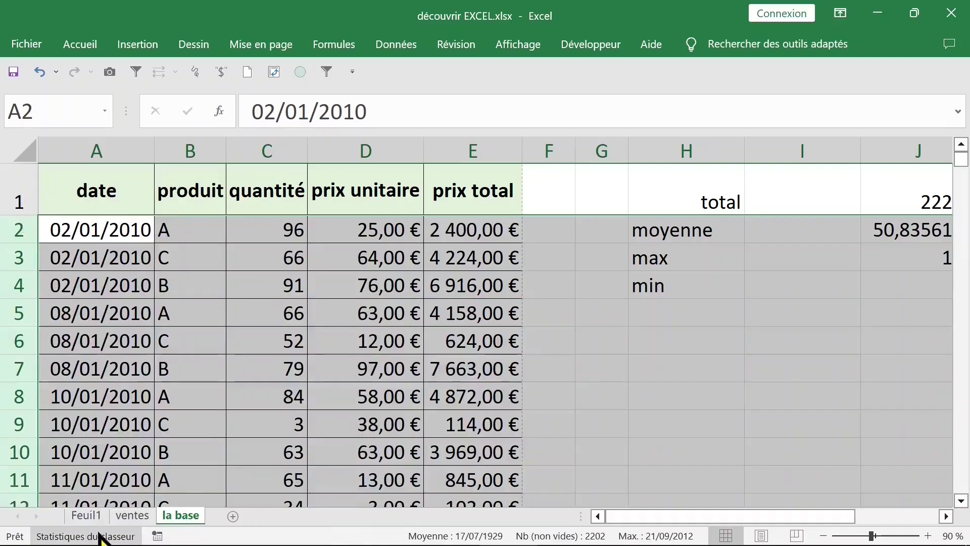
{"action": "left_click", "coordinate": [748, 255]}
{"action": "left_click_drag", "start_coordinate": [848, 185], "coordinate": [696, 276]}
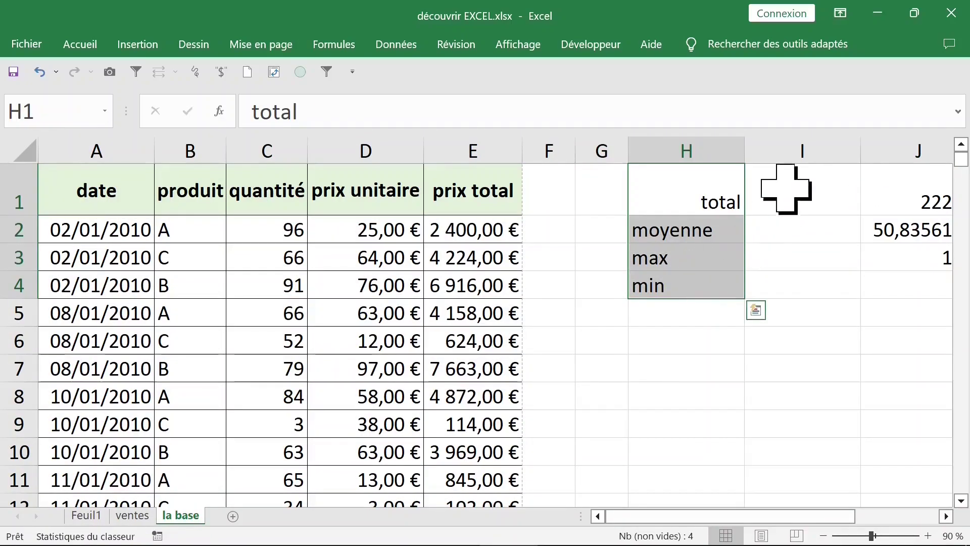
Delete the empty column I between the summary labels and their values
{"action": "left_click", "coordinate": [787, 151]}
{"action": "right_click", "coordinate": [786, 157]}
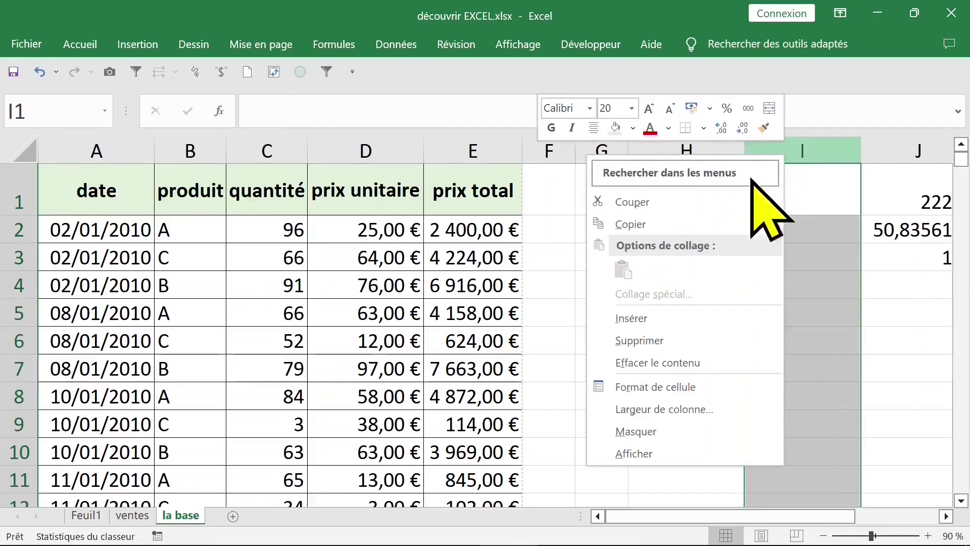
{"action": "left_click", "coordinate": [639, 340]}
{"action": "left_click", "coordinate": [829, 288]}
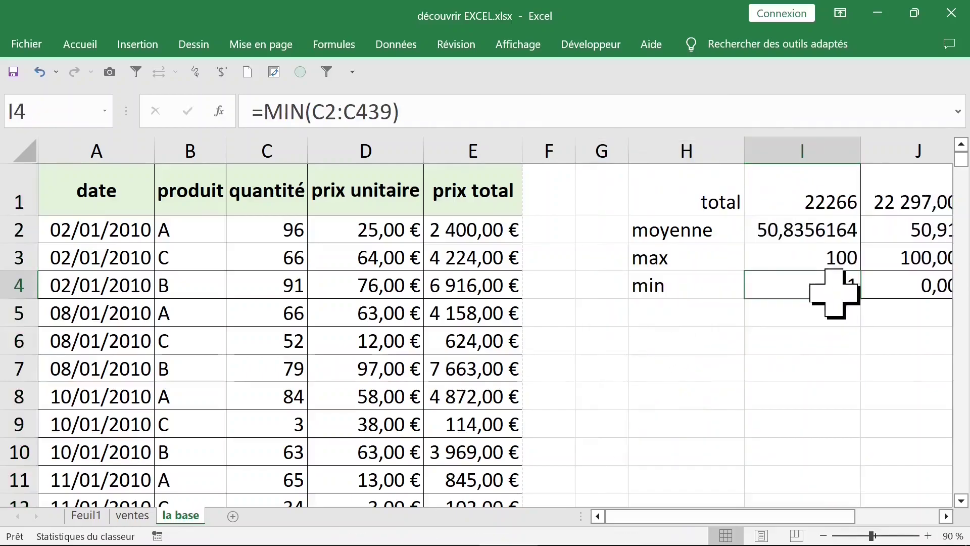
{"action": "left_click", "coordinate": [703, 229]}
Narrow spacer column G and widen column K so its total fits
{"action": "left_click", "coordinate": [600, 151]}
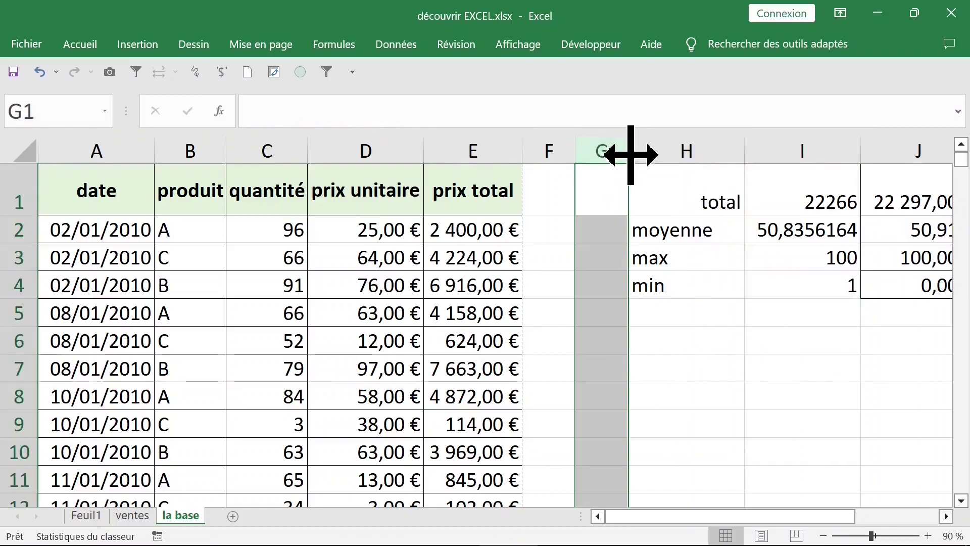
{"action": "left_click_drag", "start_coordinate": [628, 151], "coordinate": [595, 154]}
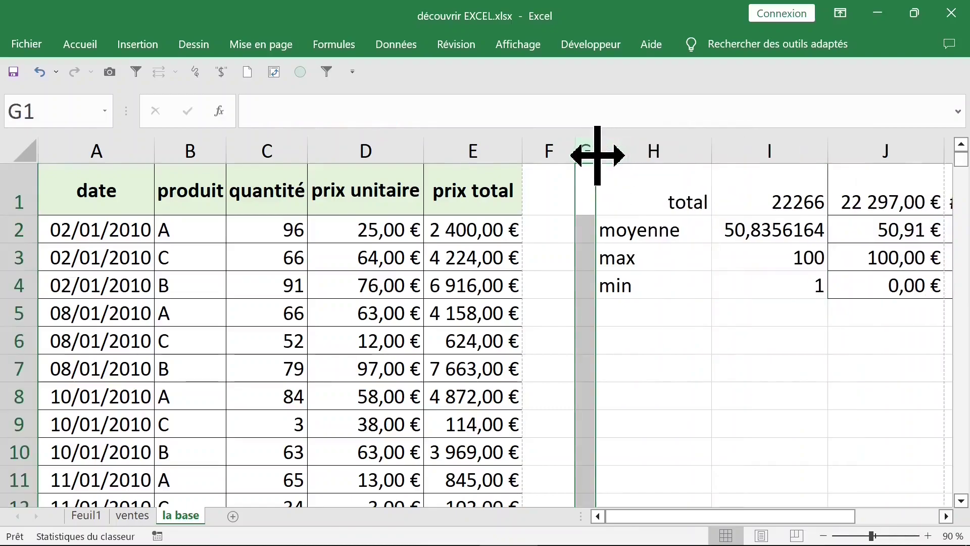
{"action": "left_click", "coordinate": [736, 286]}
{"action": "left_click_drag", "start_coordinate": [764, 518], "coordinate": [803, 520]}
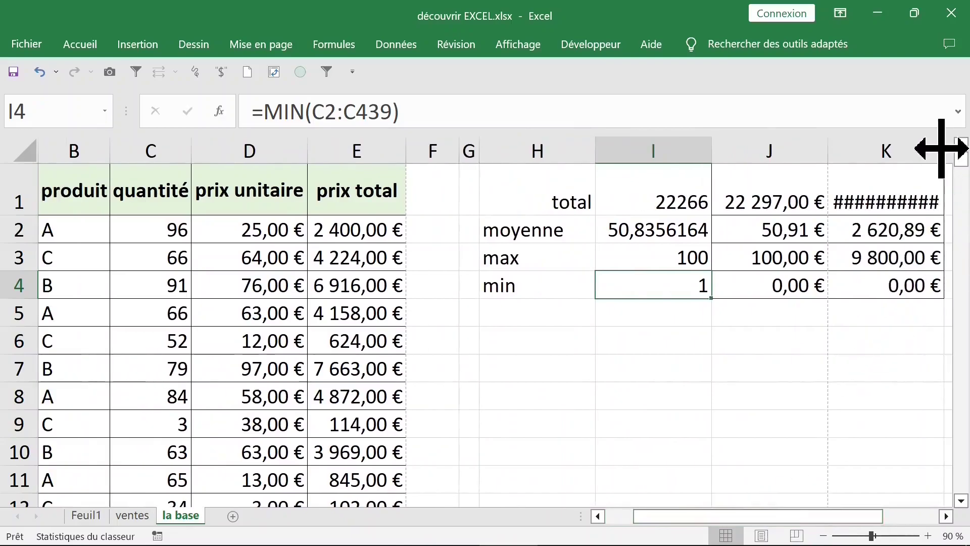
{"action": "left_click_drag", "start_coordinate": [940, 149], "coordinate": [952, 149]}
{"action": "left_click", "coordinate": [946, 146]}
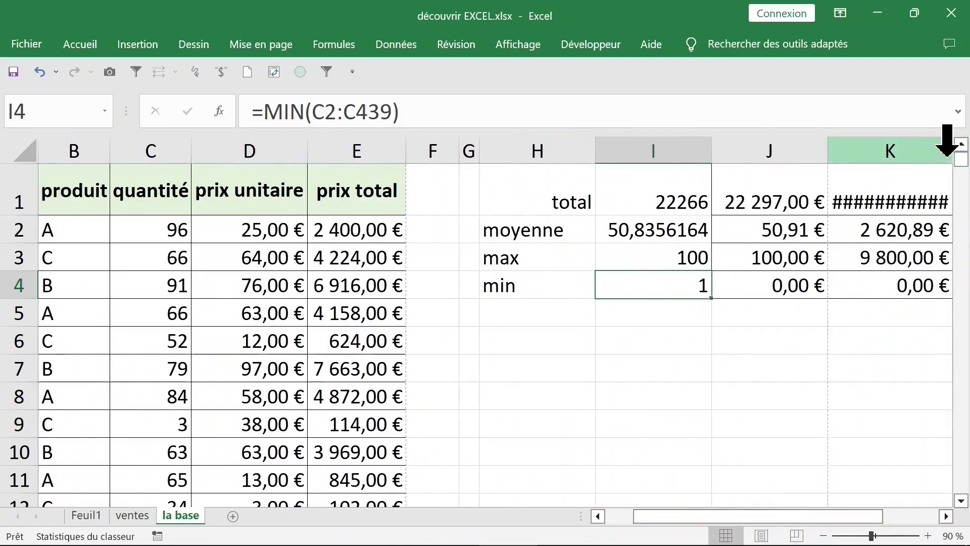
Move the summary down to rows 2–5 and copy the quantité, prix unitaire, prix total headers into I1:K1
{"action": "left_click_drag", "start_coordinate": [808, 303], "coordinate": [803, 302]}
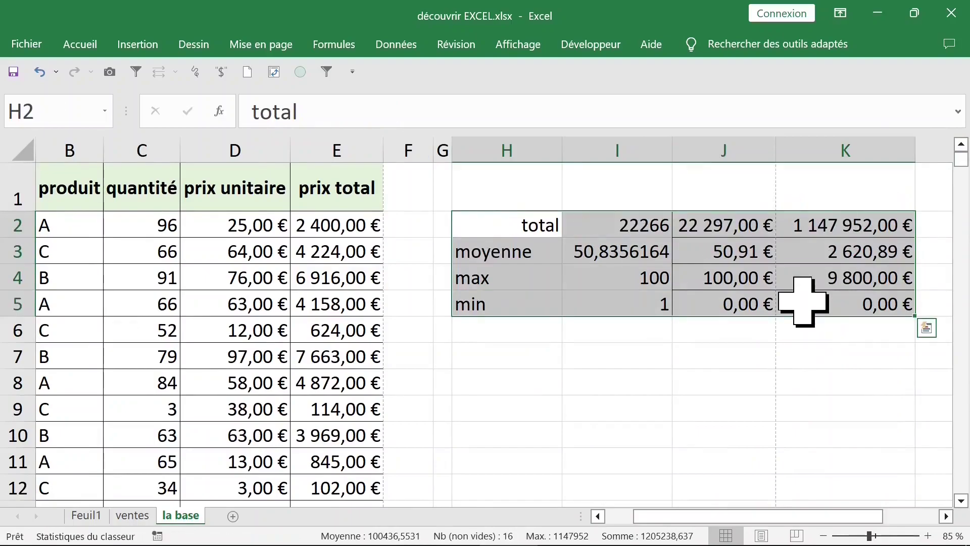
{"action": "left_click", "coordinate": [86, 188]}
{"action": "left_click_drag", "start_coordinate": [141, 187], "coordinate": [296, 188]}
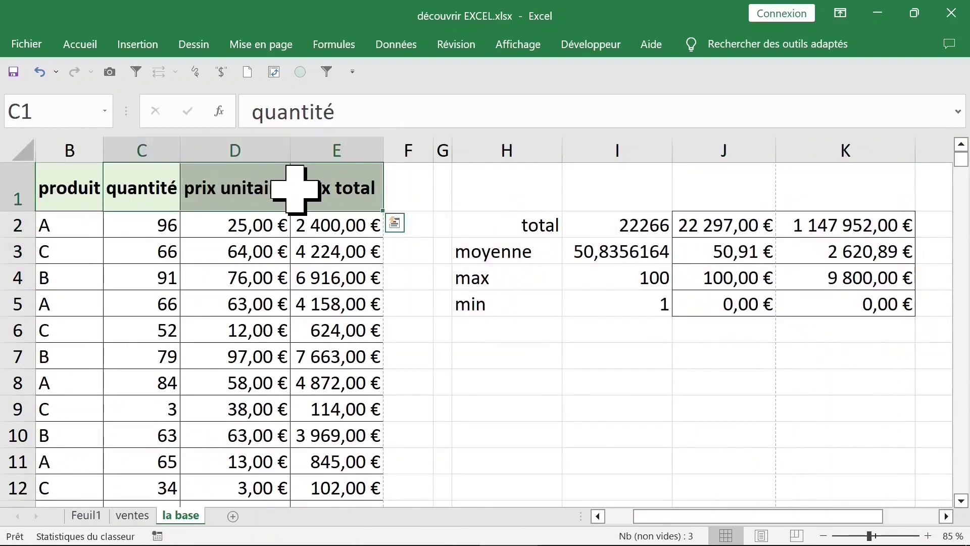
{"action": "key", "text": "ctrl+c"}
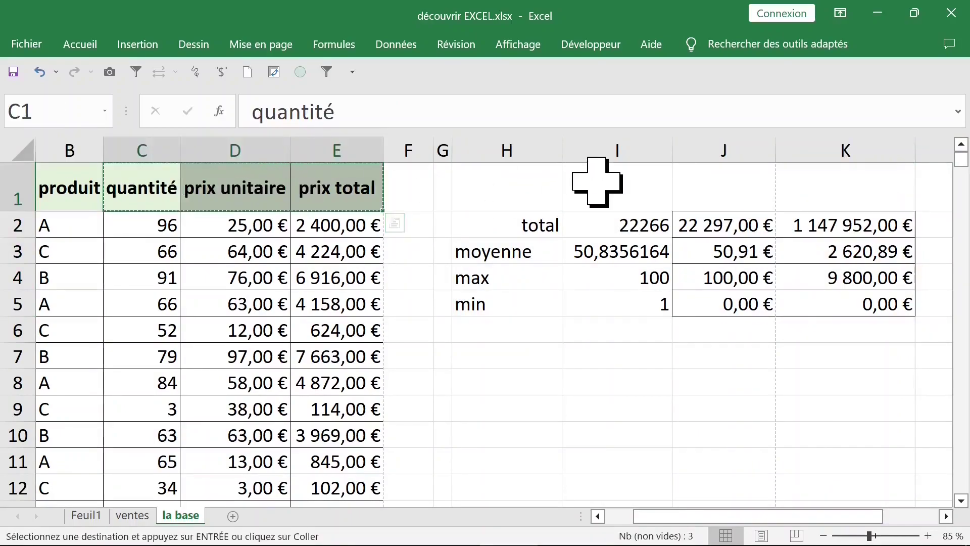
{"action": "left_click", "coordinate": [644, 195]}
{"action": "key", "text": "ctrl+v"}
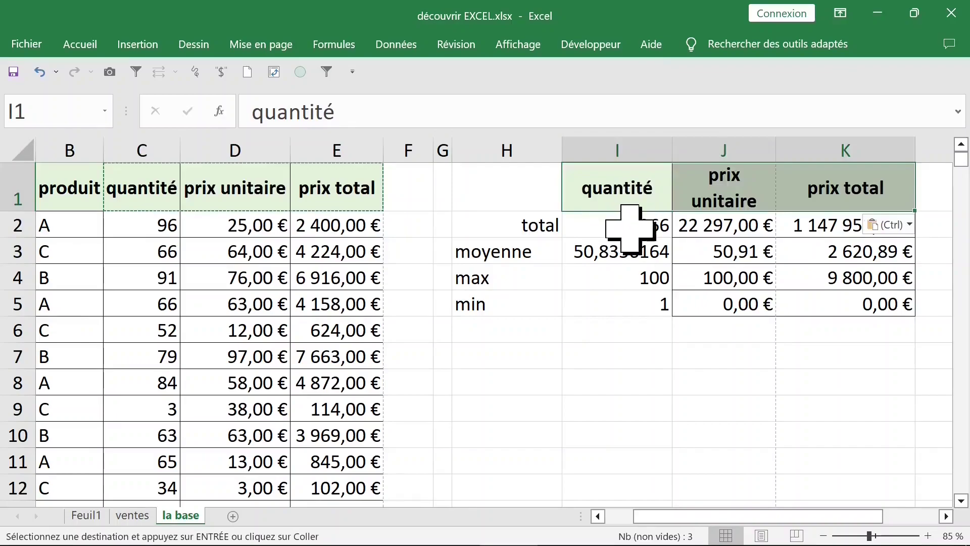
{"action": "left_click", "coordinate": [631, 227]}
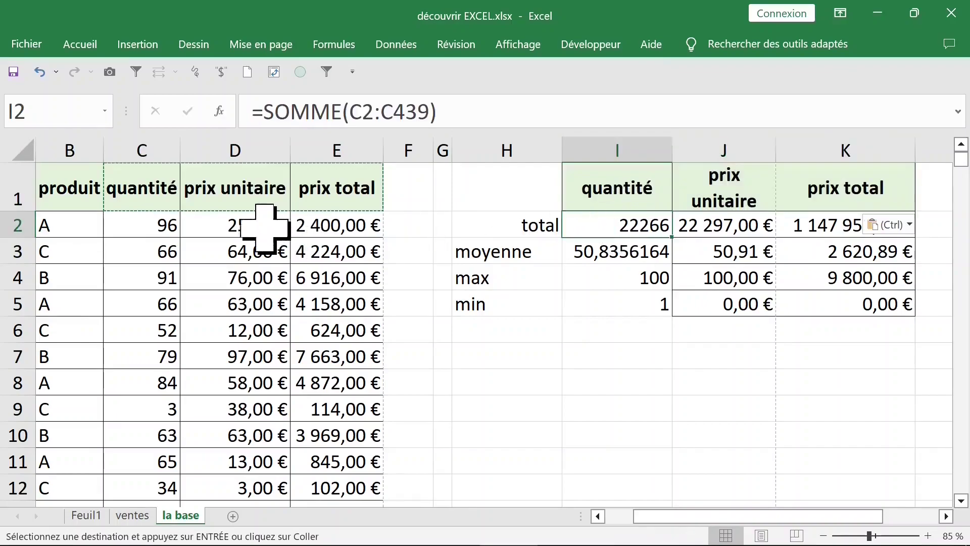
{"action": "left_click", "coordinate": [252, 225]}
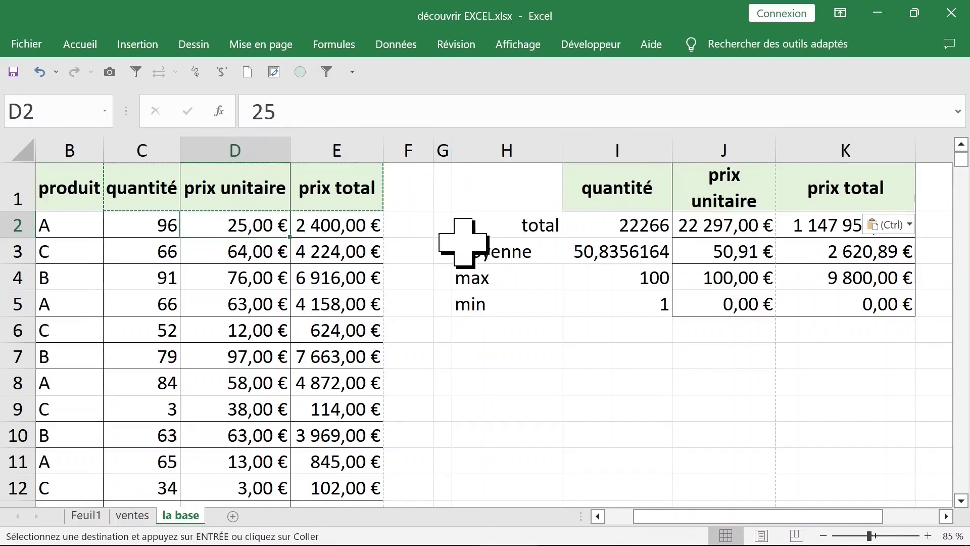
Set D2's unit price to 100000 and autofit columns J, E and H
{"action": "type", "text": "100000"}
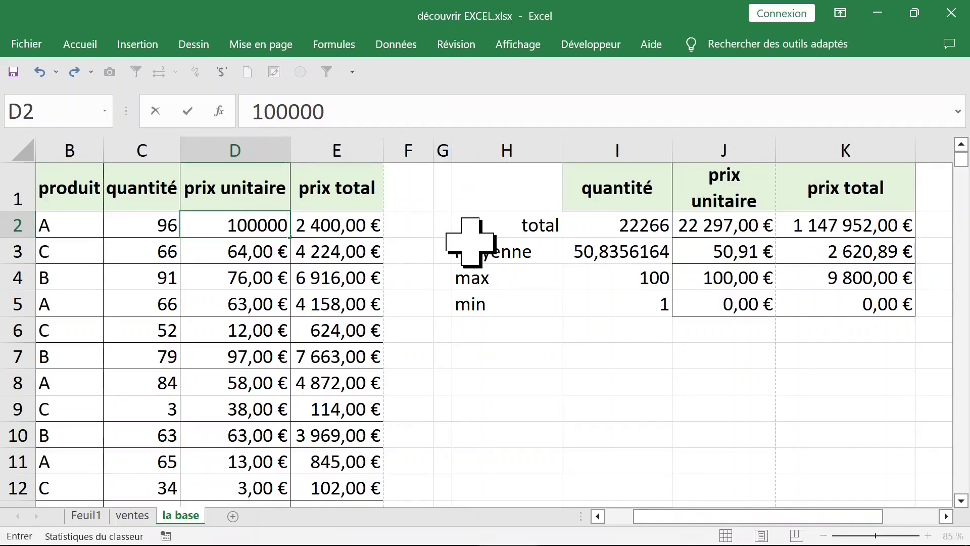
{"action": "key", "text": "Return"}
{"action": "left_click", "coordinate": [704, 230]}
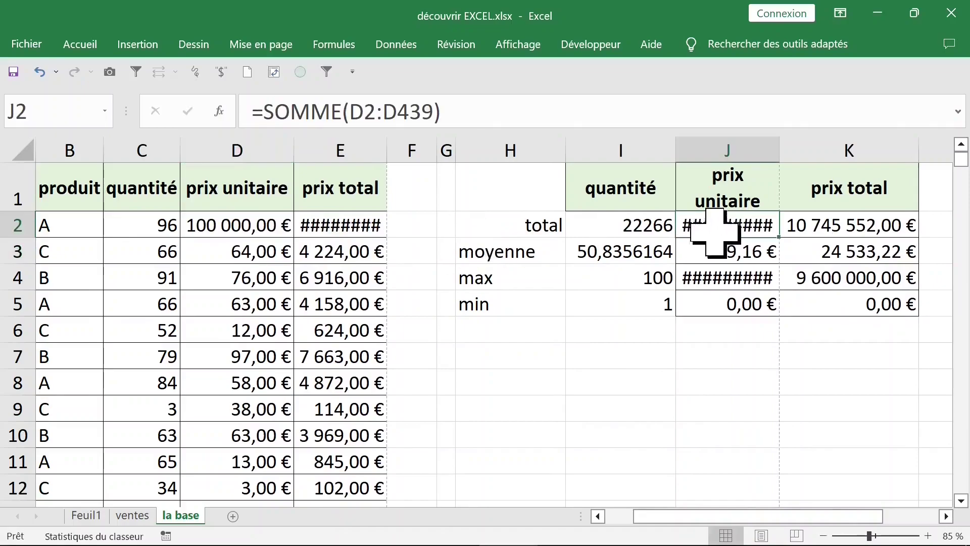
{"action": "double_click", "coordinate": [780, 147]}
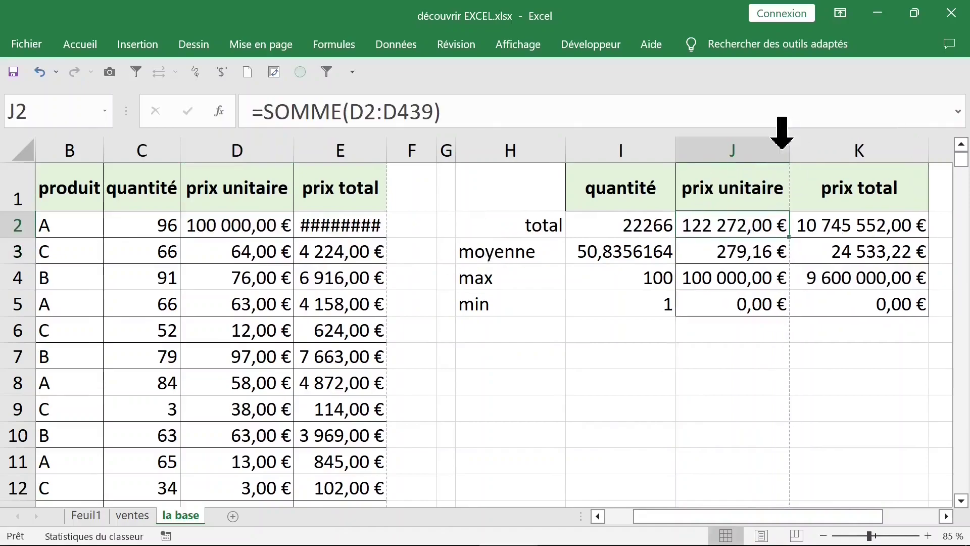
{"action": "left_click", "coordinate": [399, 149]}
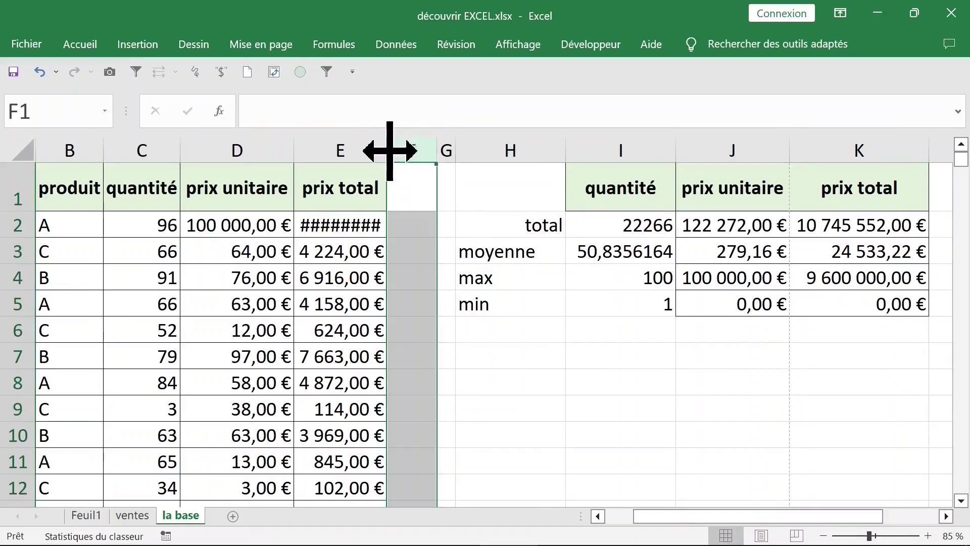
{"action": "double_click", "coordinate": [387, 149]}
{"action": "left_click", "coordinate": [553, 197]}
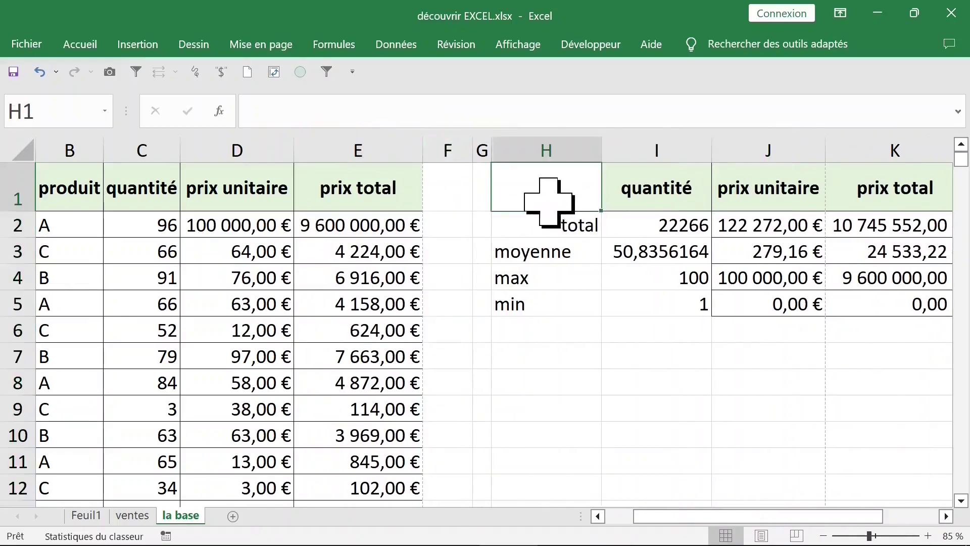
{"action": "double_click", "coordinate": [601, 152]}
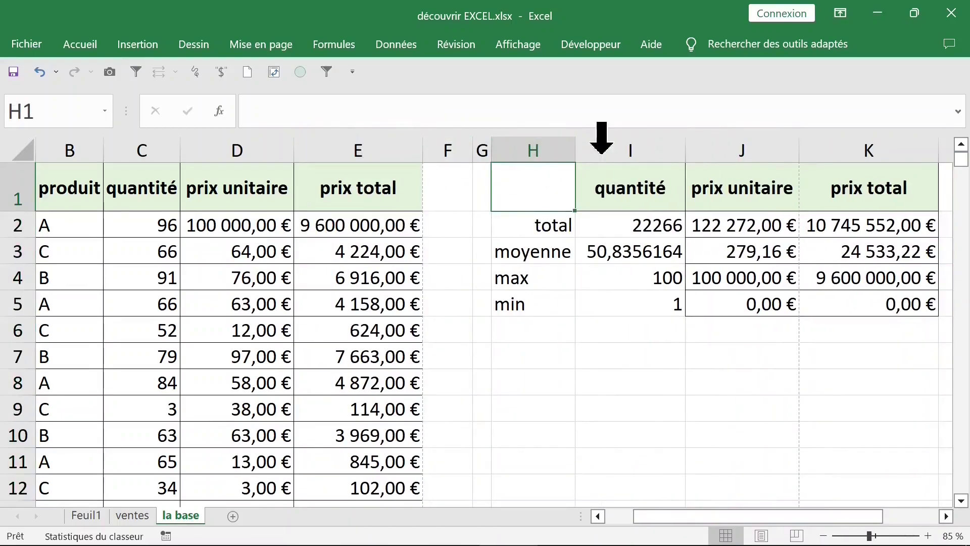
Check several prix total formulas, then add a new empty sheet Feuil7
{"action": "scroll", "coordinate": [697, 322], "scroll_direction": "down", "scroll_amount": 1, "text": "ctrl"}
{"action": "left_click", "coordinate": [318, 336]}
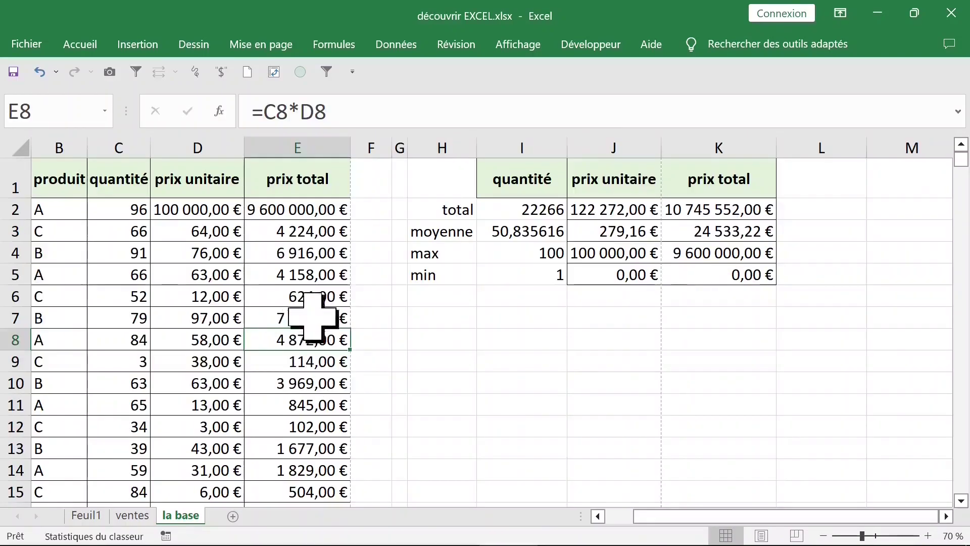
{"action": "left_click", "coordinate": [217, 187]}
{"action": "left_click", "coordinate": [291, 270]}
{"action": "left_click", "coordinate": [290, 252]}
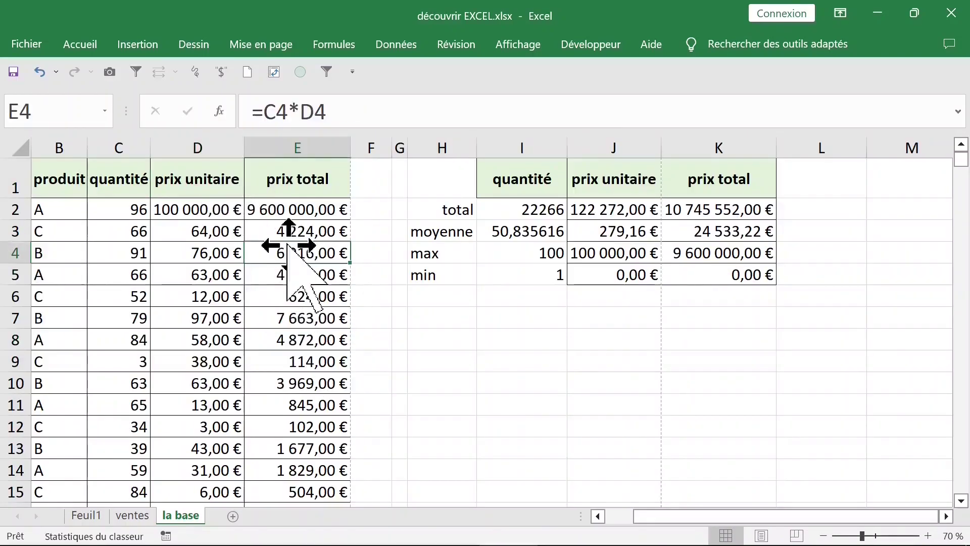
{"action": "key", "text": "shift+F11"}
{"action": "left_click", "coordinate": [146, 50]}
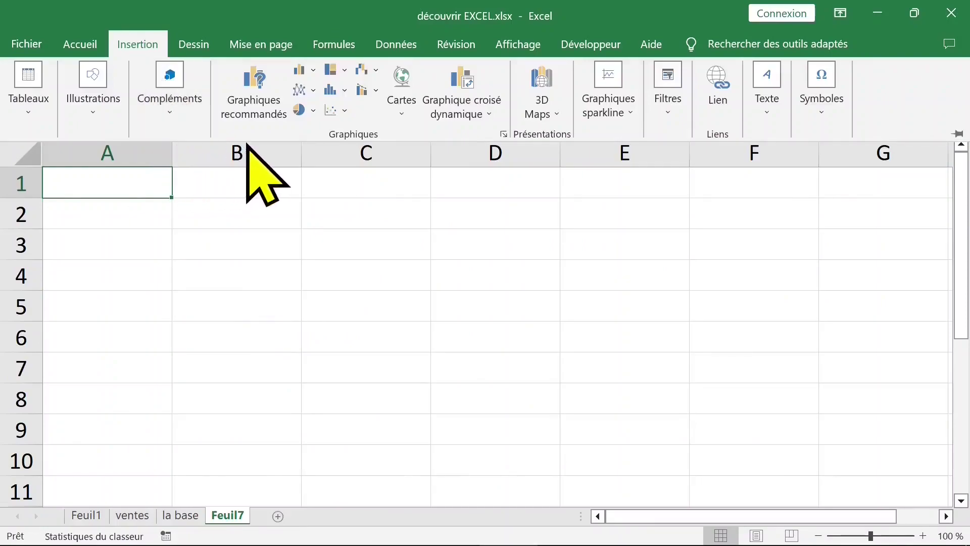
Insert the subscribe picture from this device and drag it down and right into place
{"action": "left_click", "coordinate": [101, 121]}
{"action": "left_click", "coordinate": [85, 193]}
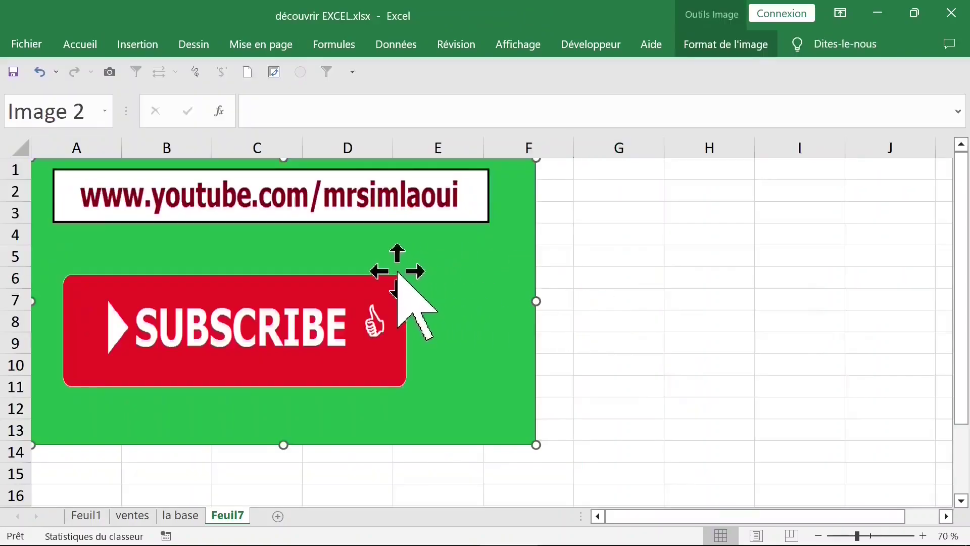
{"action": "left_click_drag", "start_coordinate": [400, 282], "coordinate": [581, 302]}
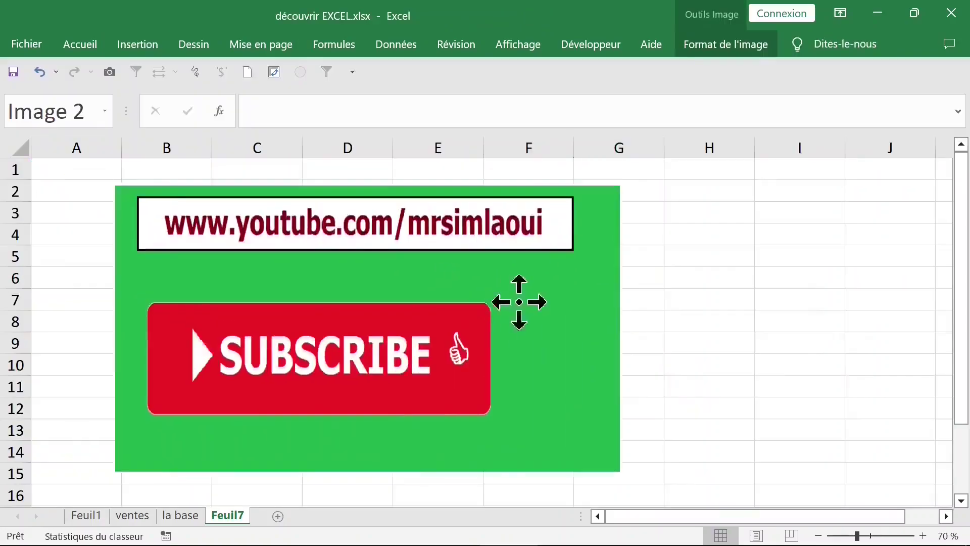